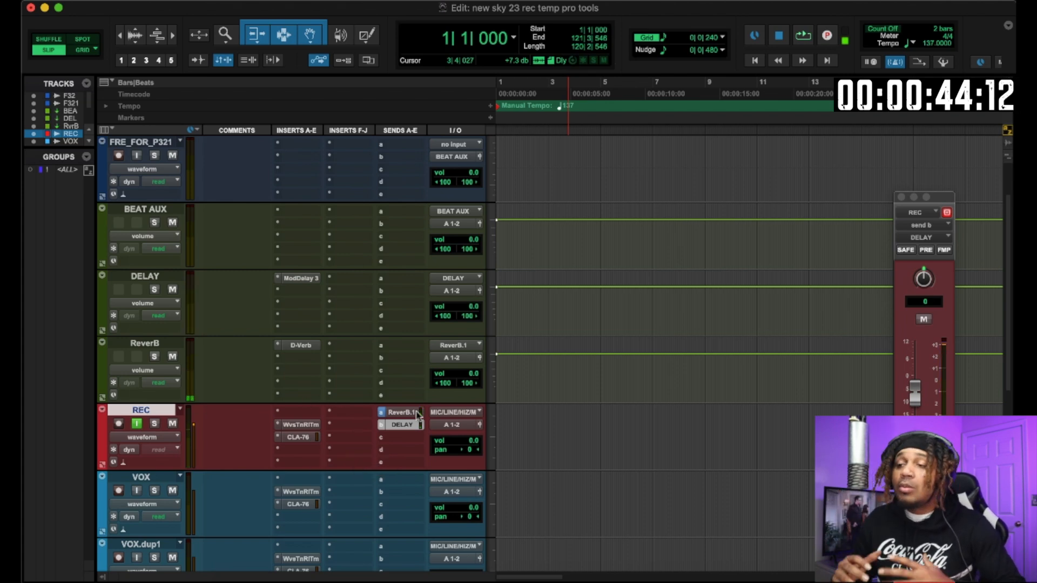
- Show the REC track's ReverB.1 send and move the FRE_FOR_PR32 beat track directly above the REC track
click(403, 412)
scroll(786, 312, down, 2)
scroll(746, 315, up, 4)
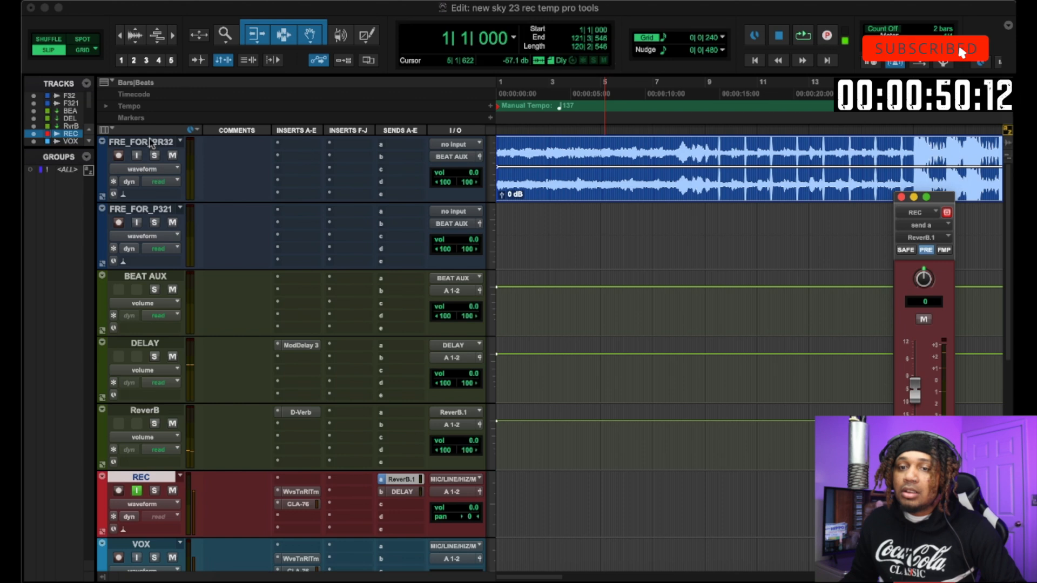
drag(151, 142, 183, 470)
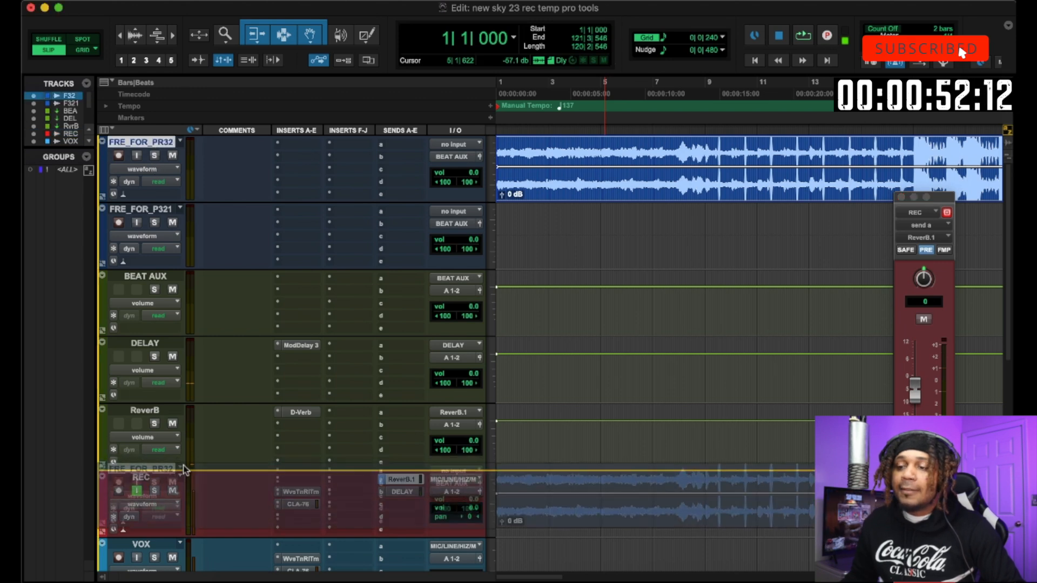
drag(599, 421, 666, 447)
scroll(665, 443, down, 5)
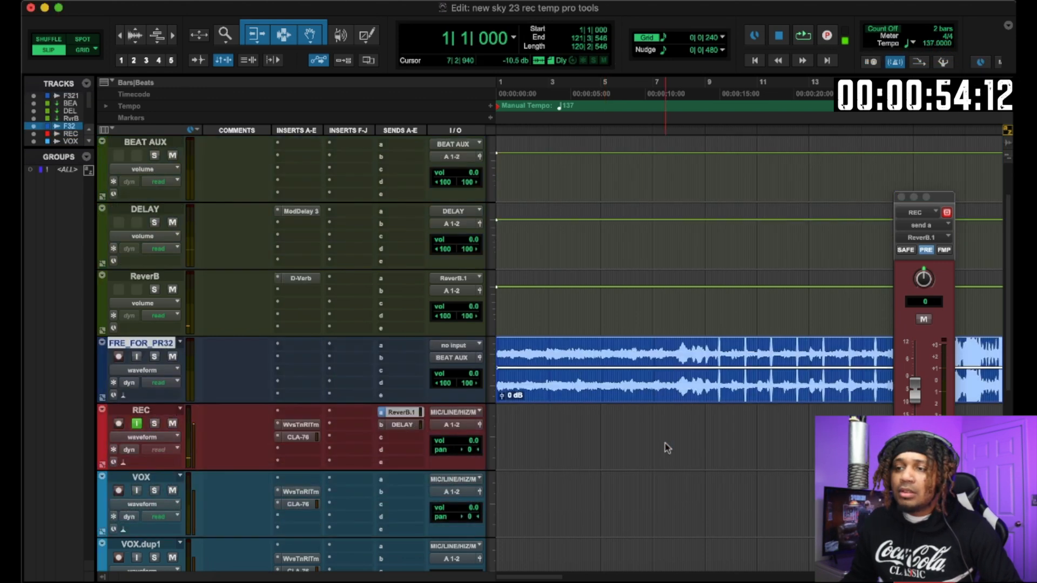
scroll(665, 443, up, 2)
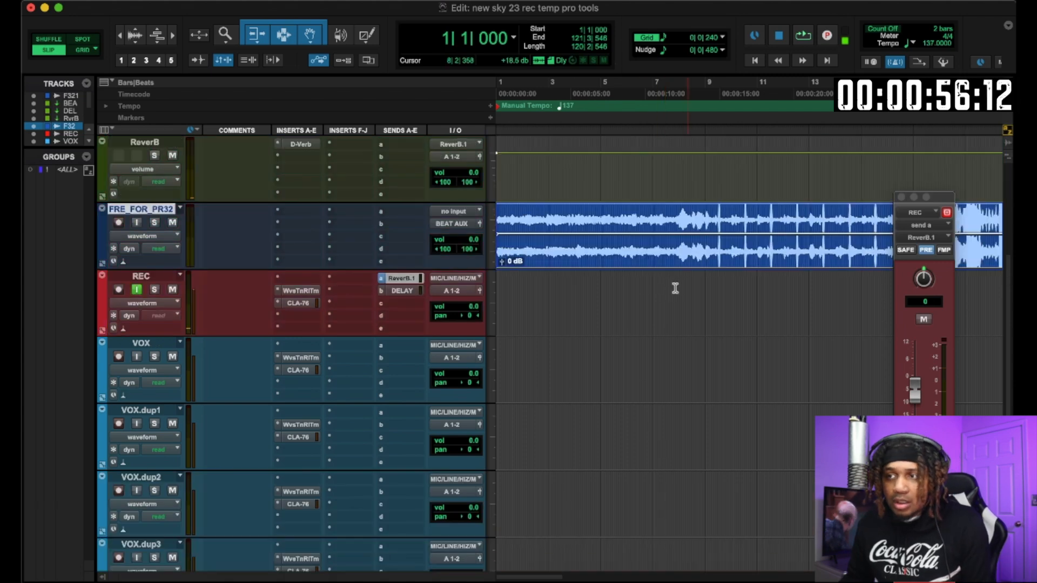
- Record a vocal take on the REC track from the session start and move the recorded clip to the VOX track
click(632, 282)
key(Return)
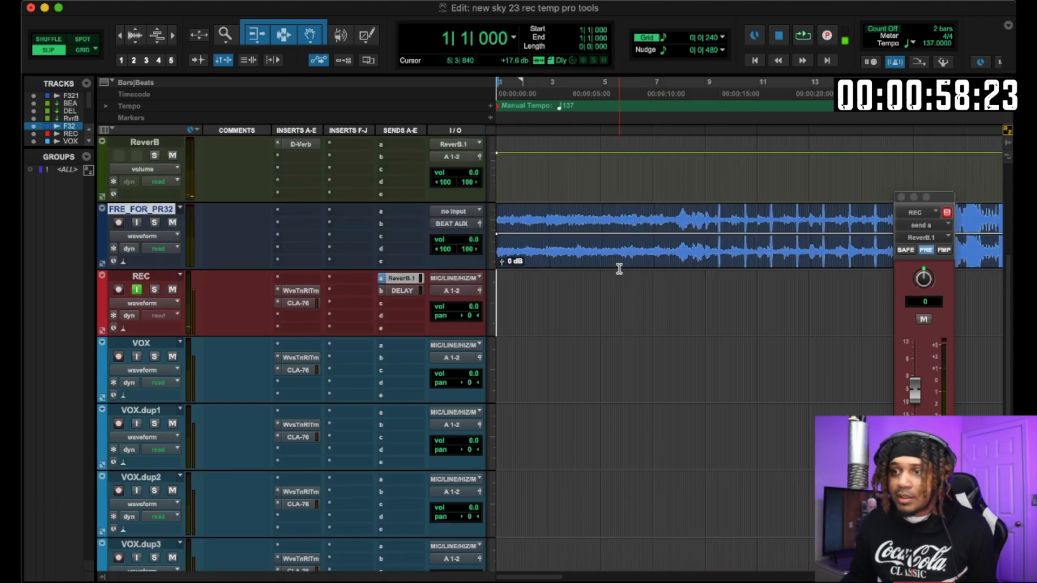
click(118, 290)
key(super+space)
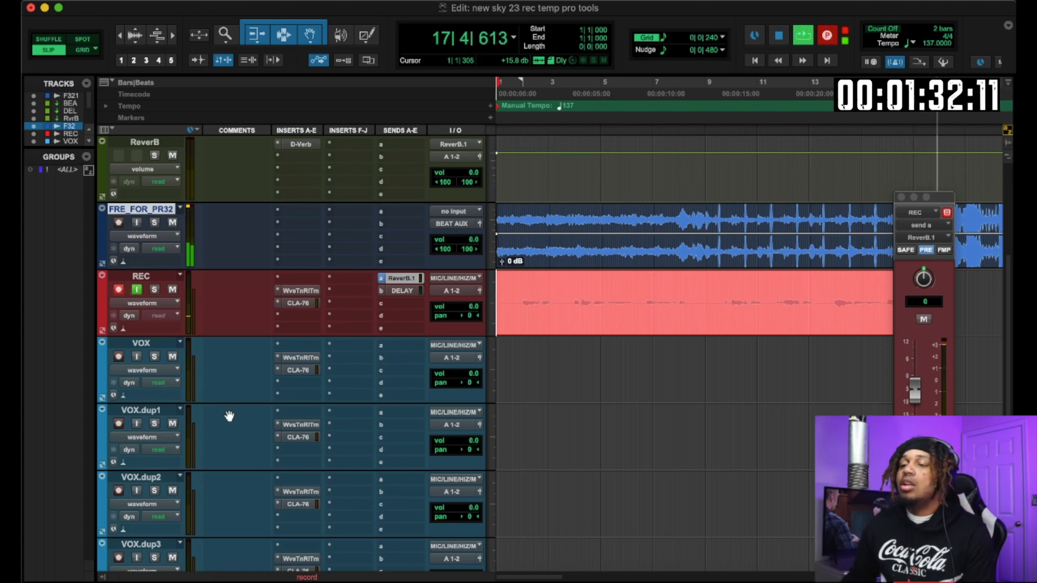
key(space)
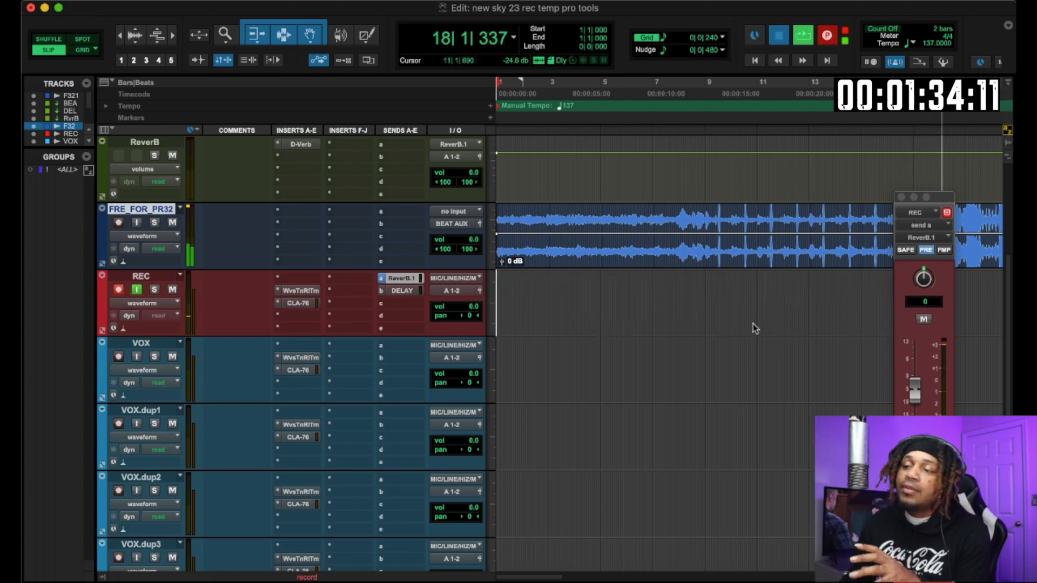
click(781, 328)
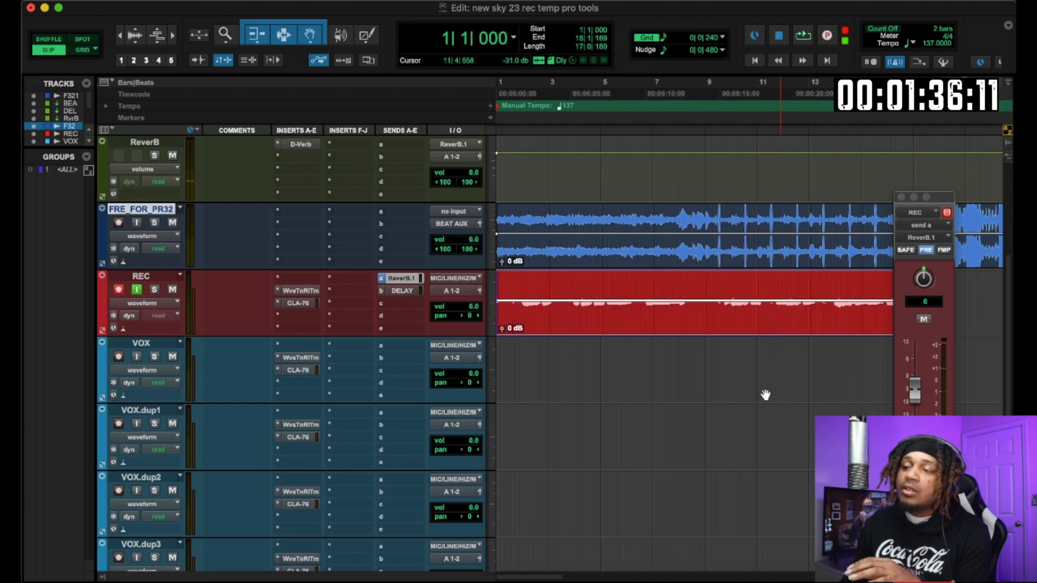
drag(766, 394, 766, 399)
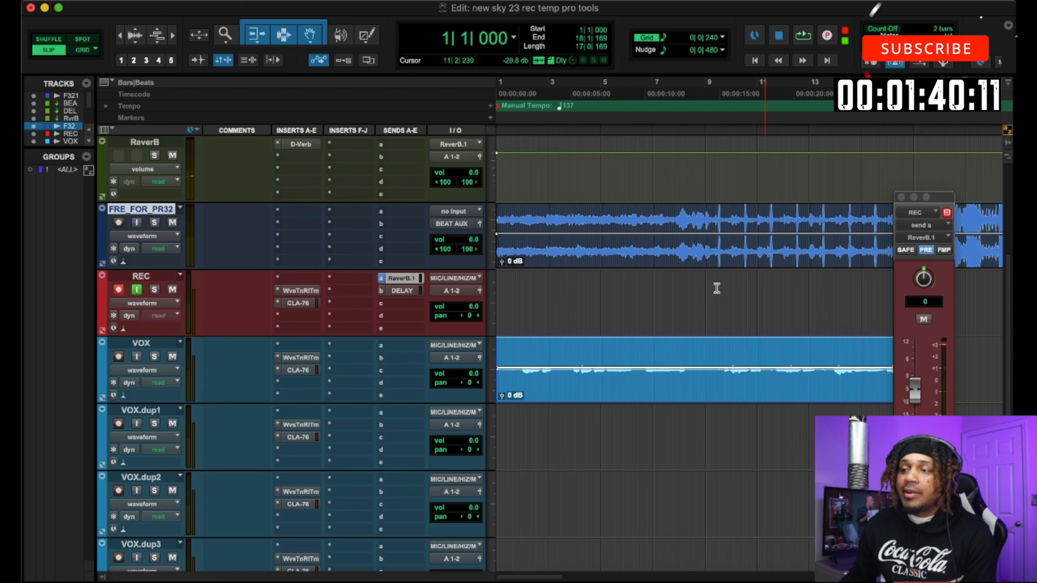
- Copy the REC track's ReverB.1 and DELAY sends to the VOX track while playing back from about bar 9
click(722, 294)
key(space)
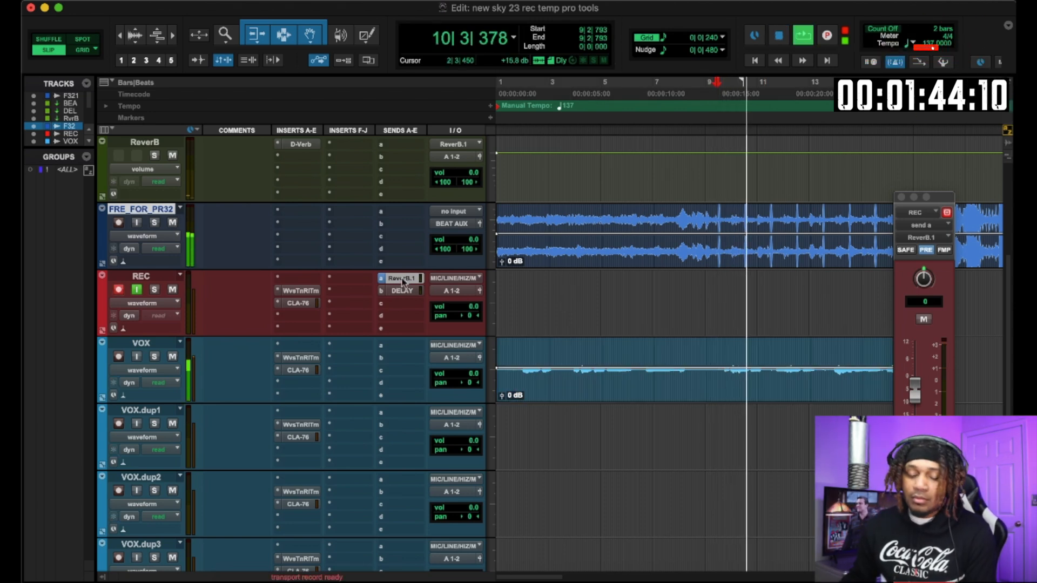
drag(406, 280, 406, 346)
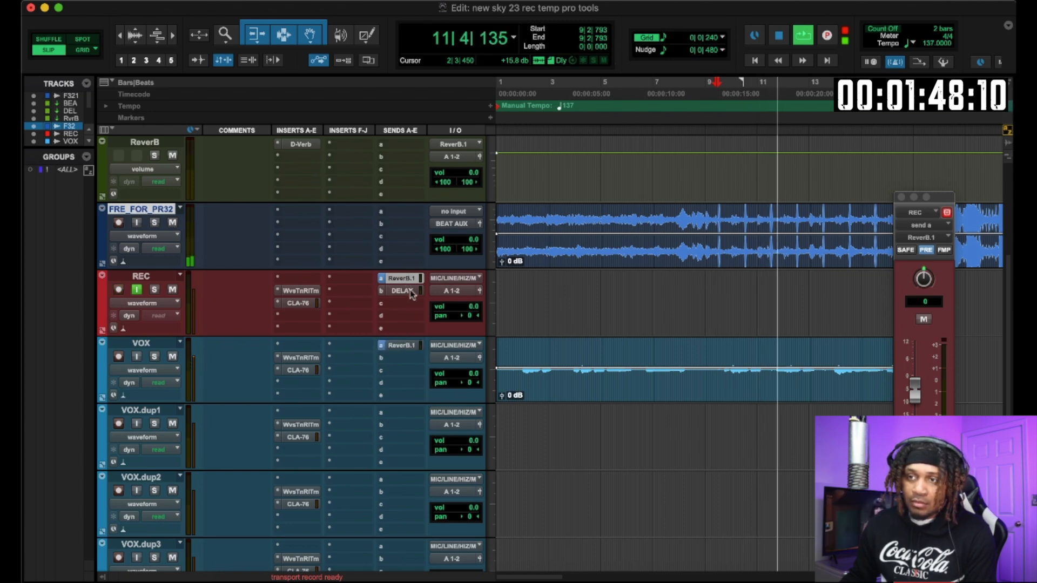
drag(411, 294, 408, 357)
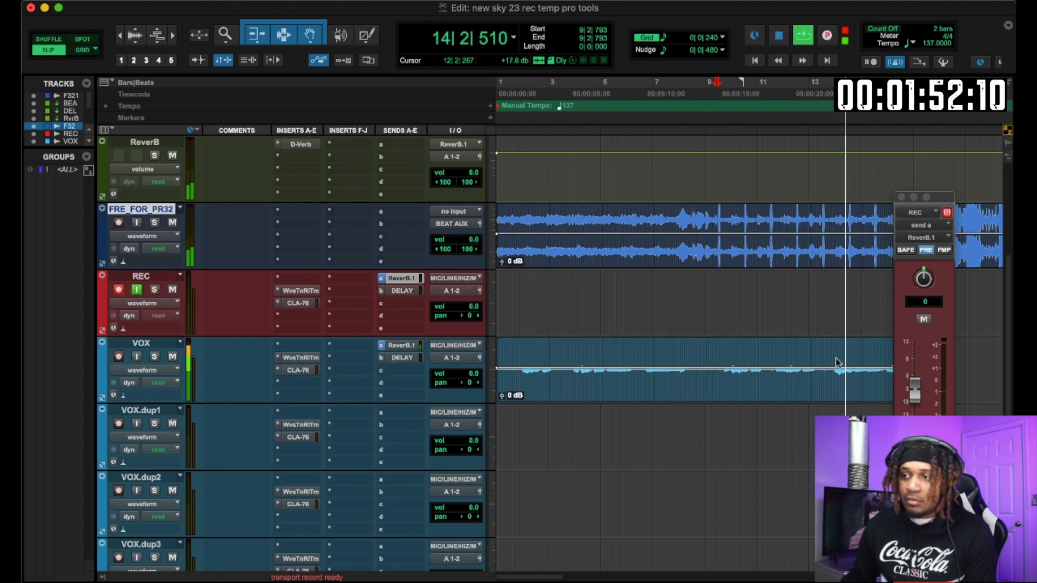
click(901, 198)
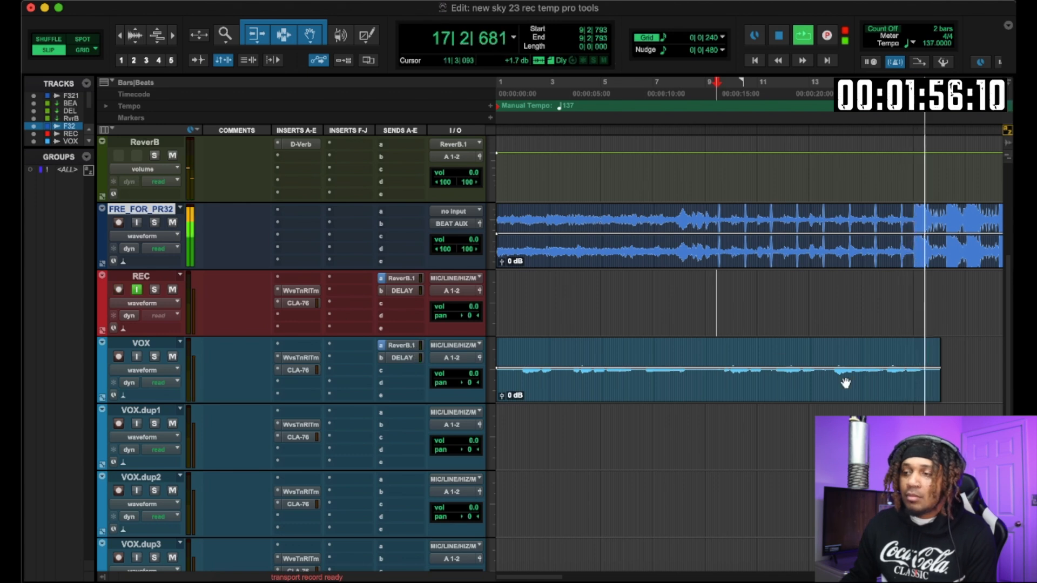
key(space)
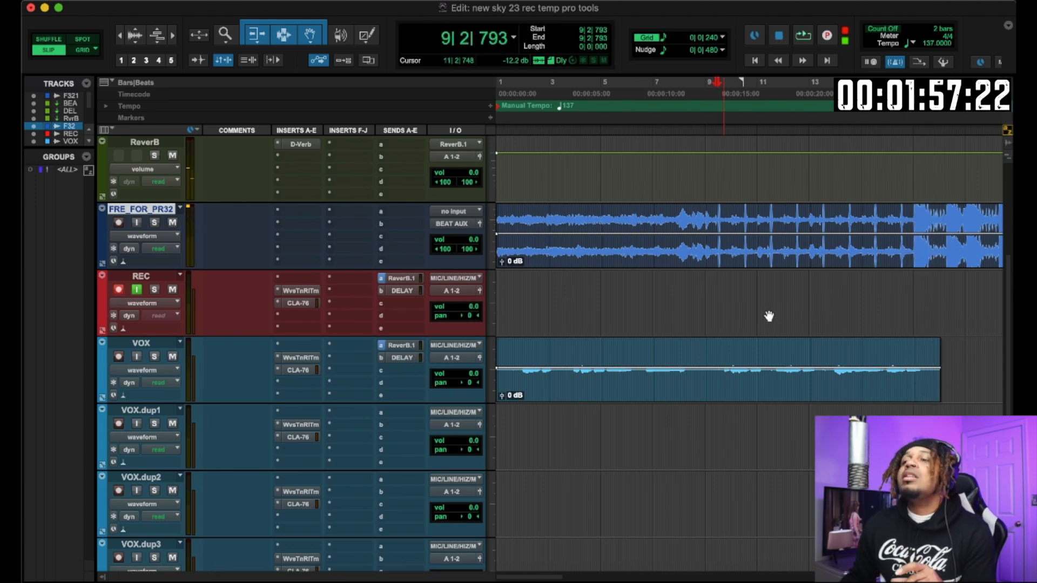
- Play back the VOX vocal with its effect sends from the start of bar 9
click(706, 290)
key(t)
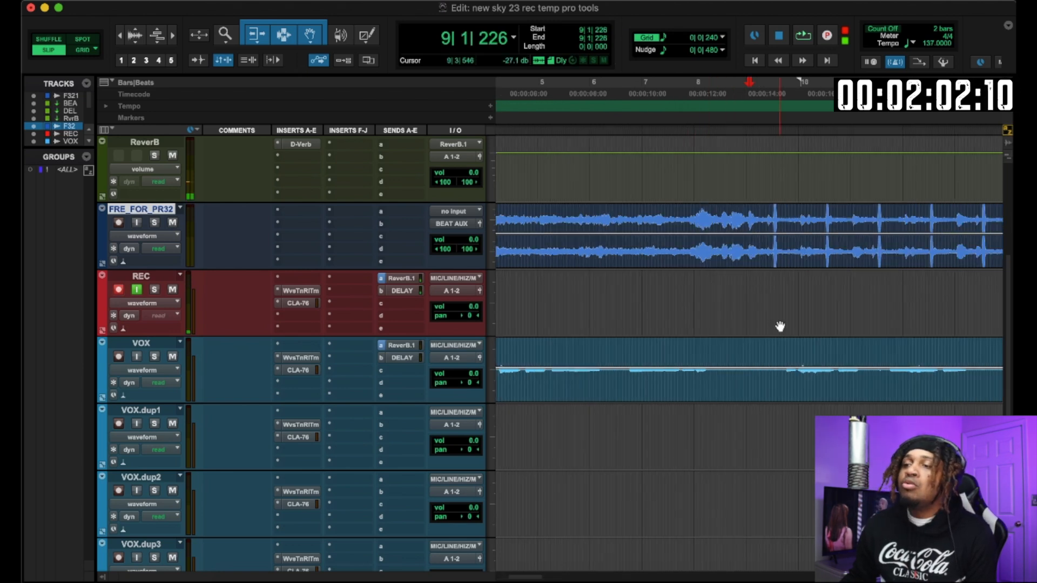
scroll(780, 326, right, 2)
key(r)
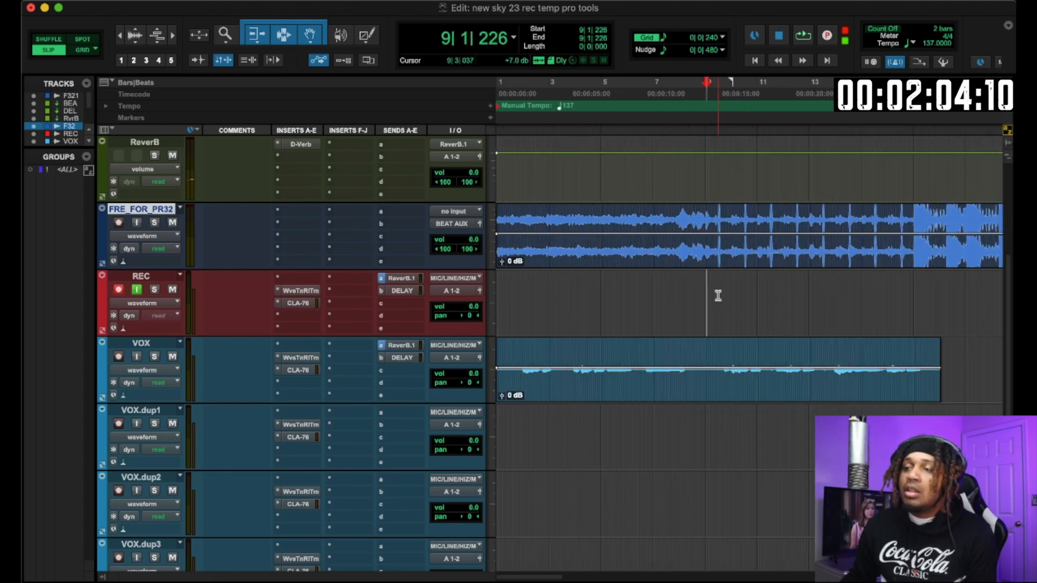
key(t)
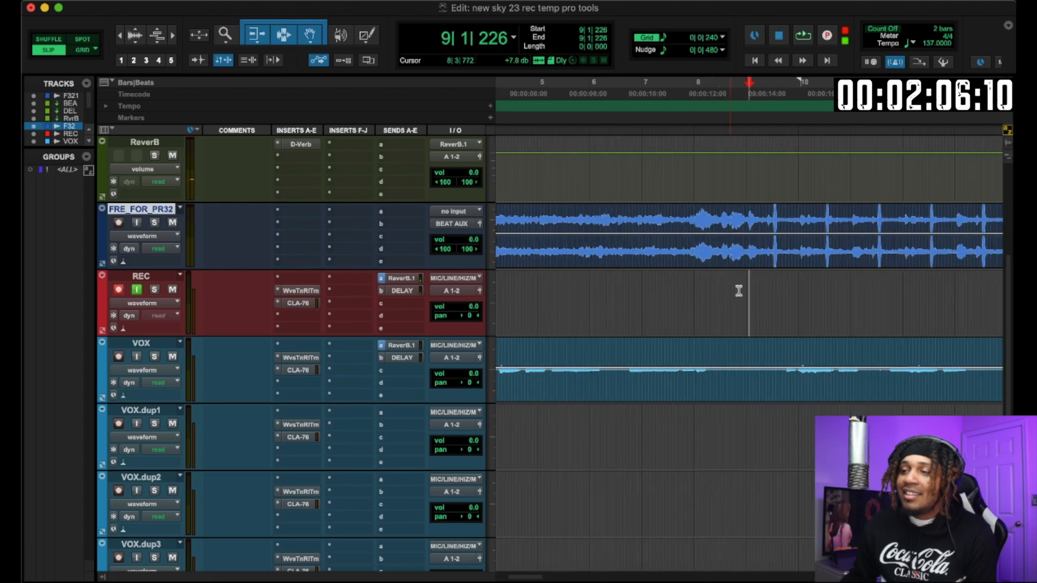
click(747, 286)
key(space)
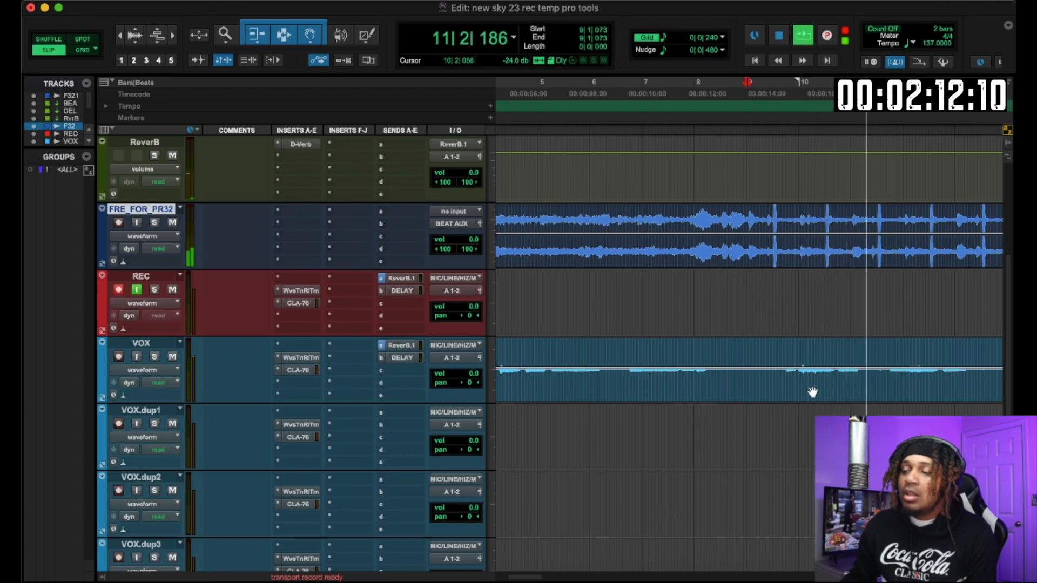
key(r)
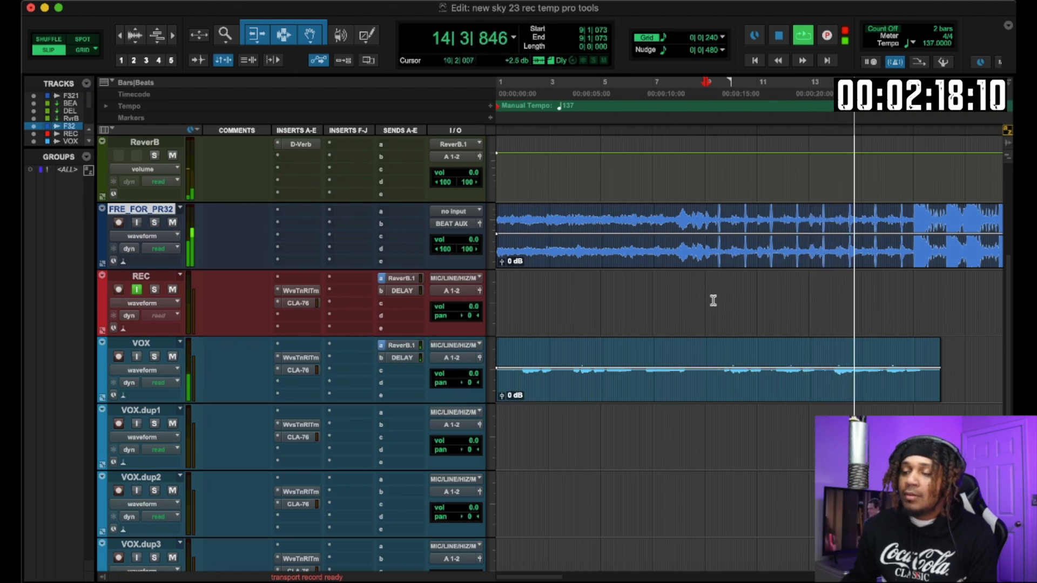
key(space)
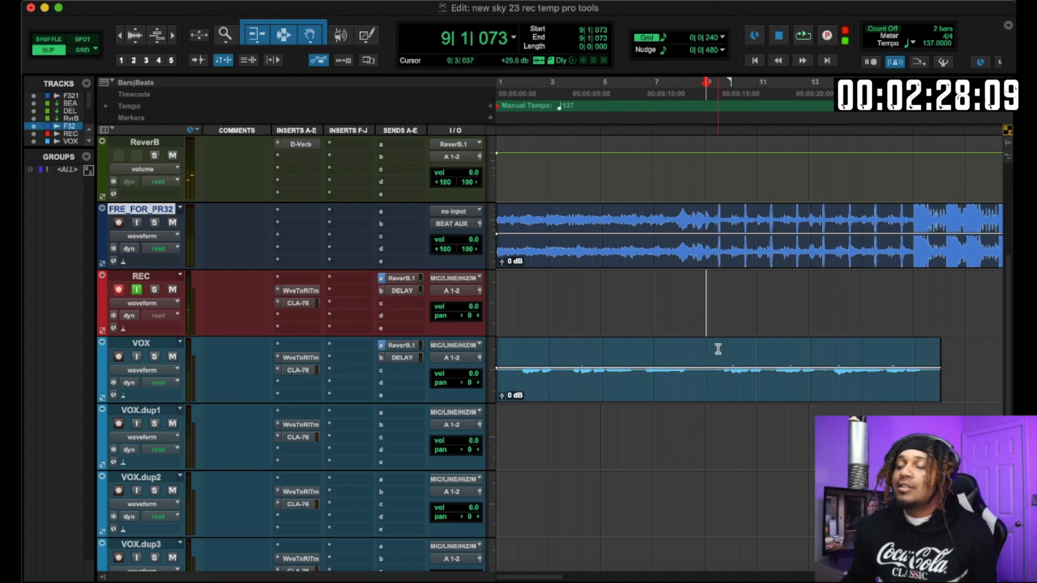
- Try to record another take on the REC track from bar 9, and undo the removal of the VOX clip
key(super+space)
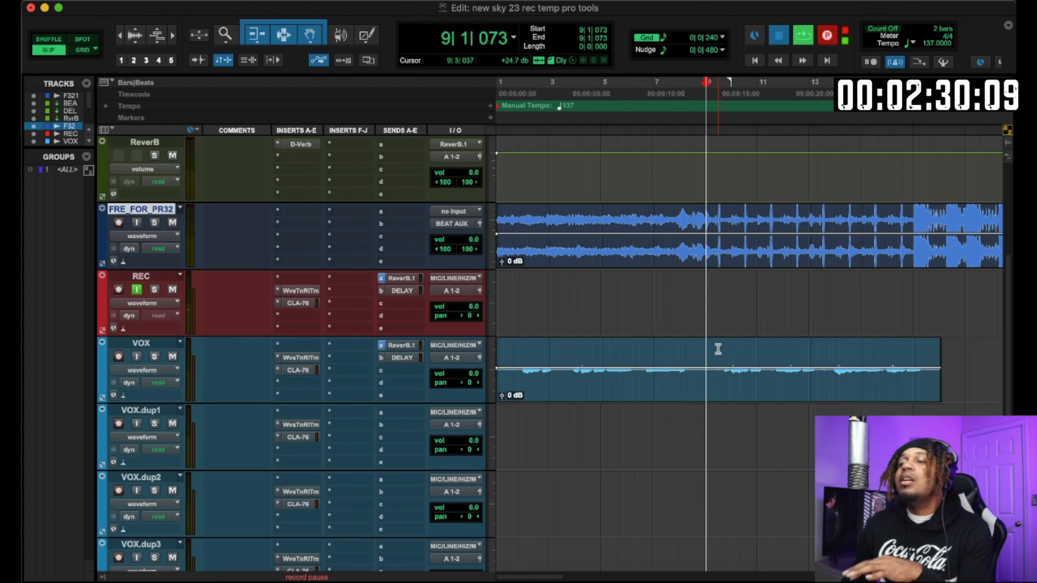
key(space)
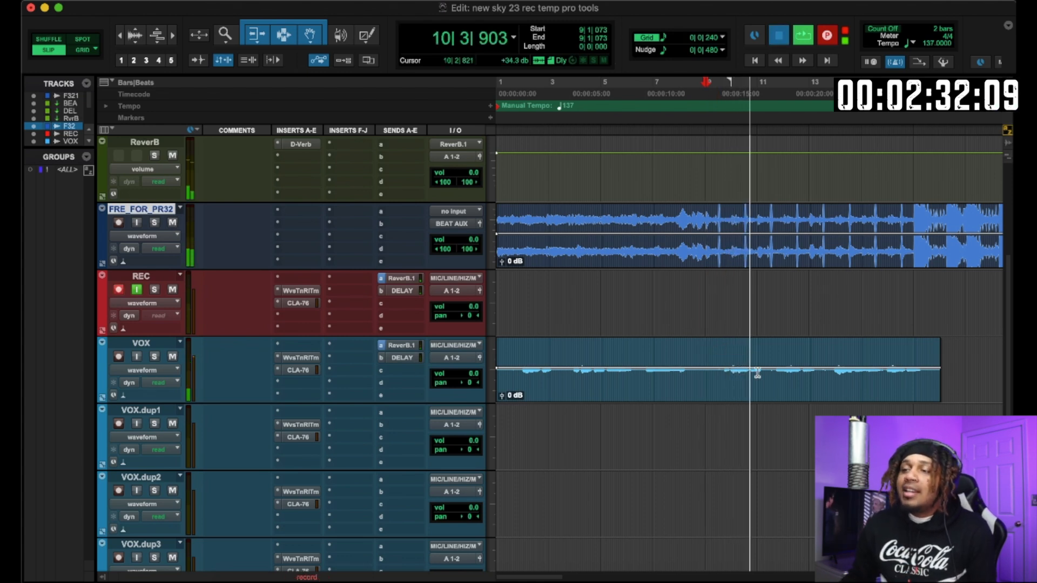
click(759, 394)
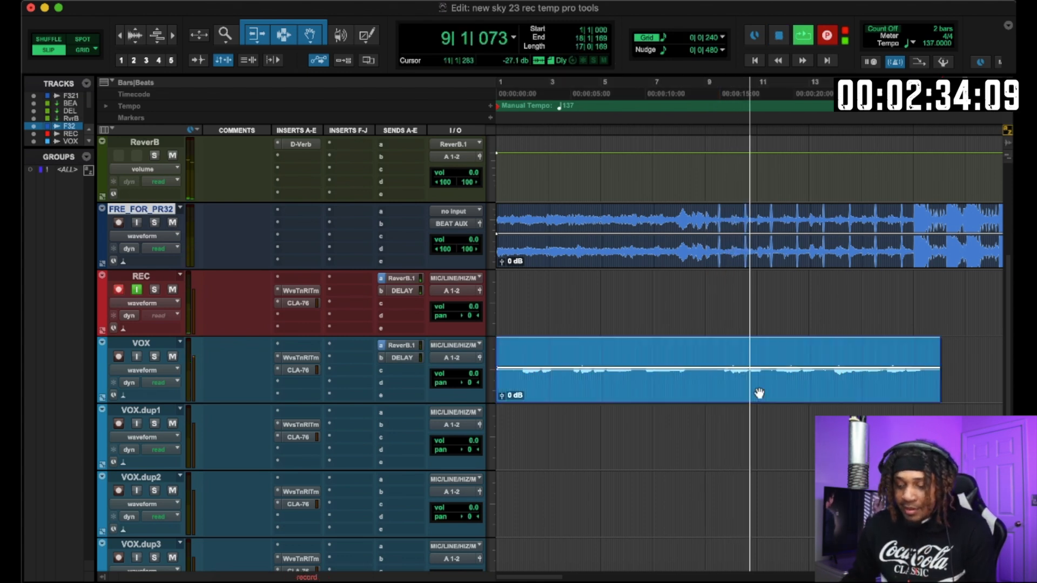
key(space)
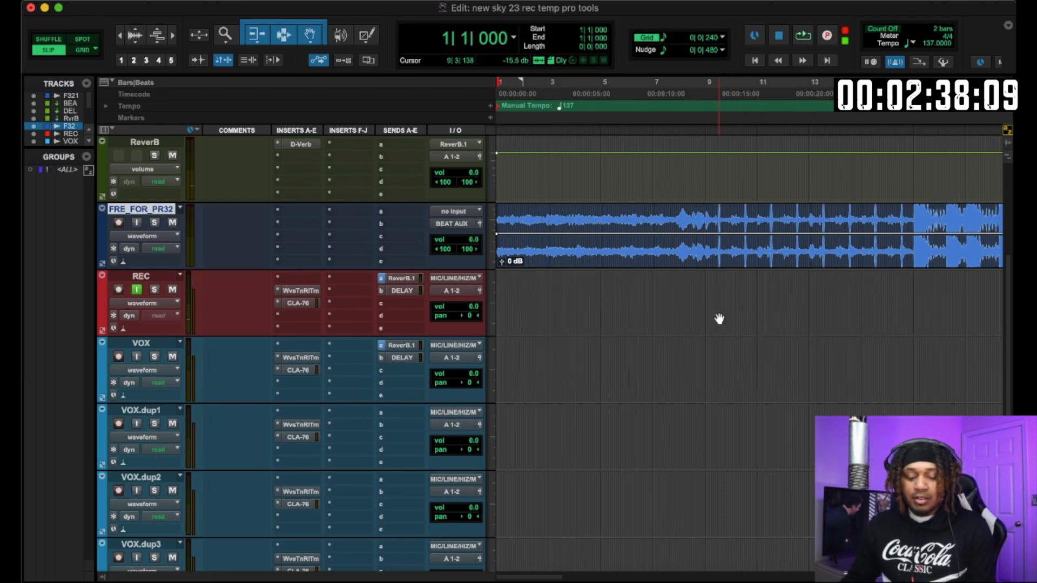
click(740, 416)
key(space)
key(space)
key(super+z)
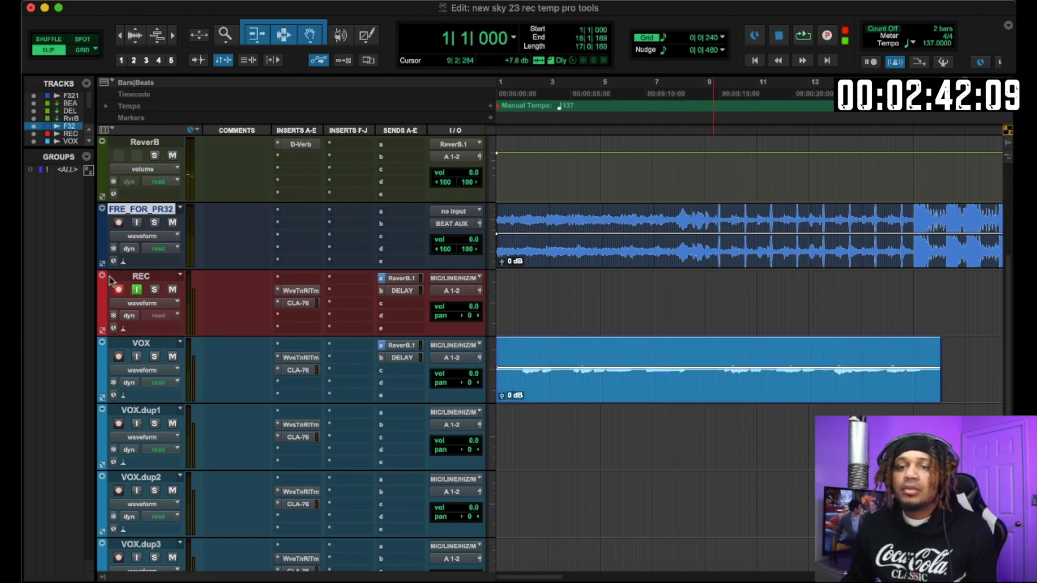
- Disarm the REC track, bypassing its Waves Tune Real-Time insert and muting its ReverB.1 and DELAY sends
click(120, 289)
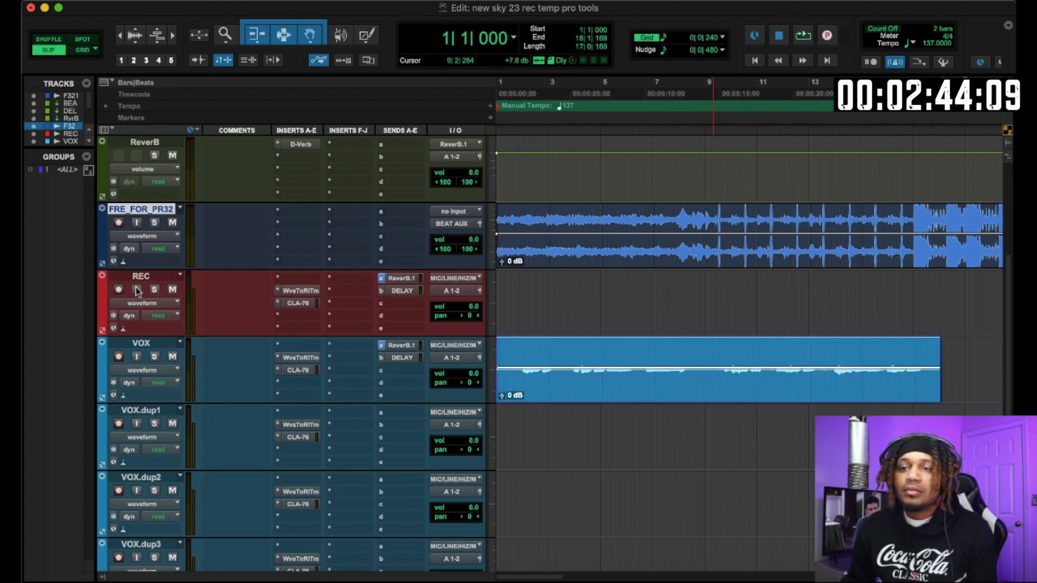
super+click(300, 290)
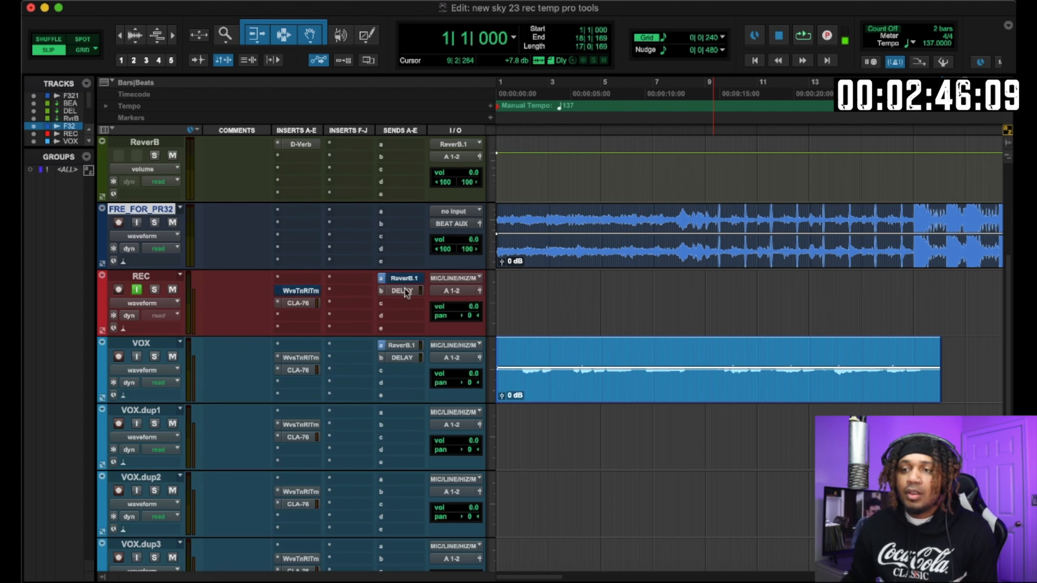
- Insert the Celemony Melodyne plug-in in the first insert slot of the VOX track, keeping its window clear of the tracks
click(300, 347)
mouse_move(300, 349)
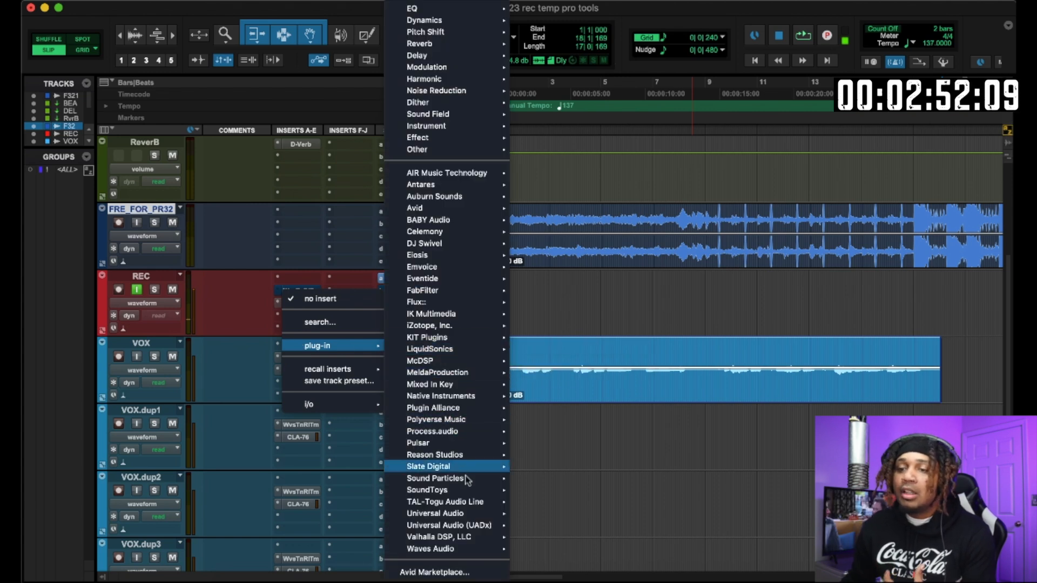
mouse_move(455, 239)
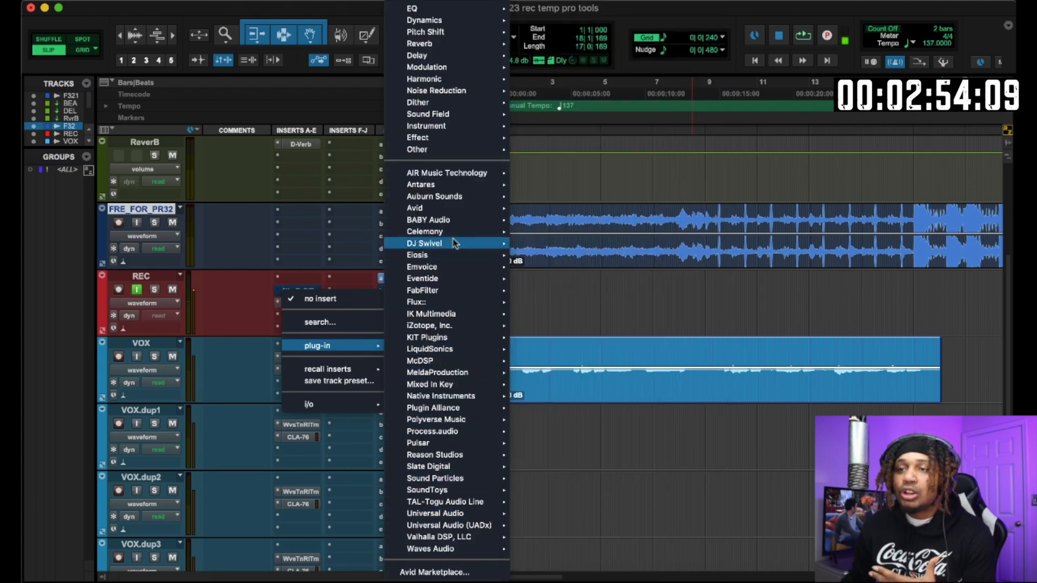
click(572, 235)
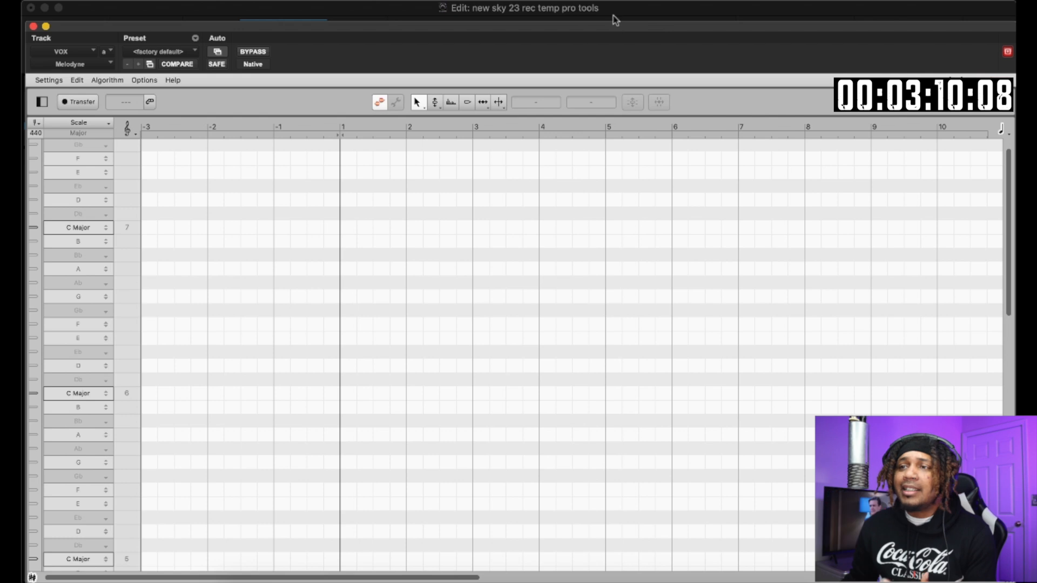
drag(616, 28, 604, 388)
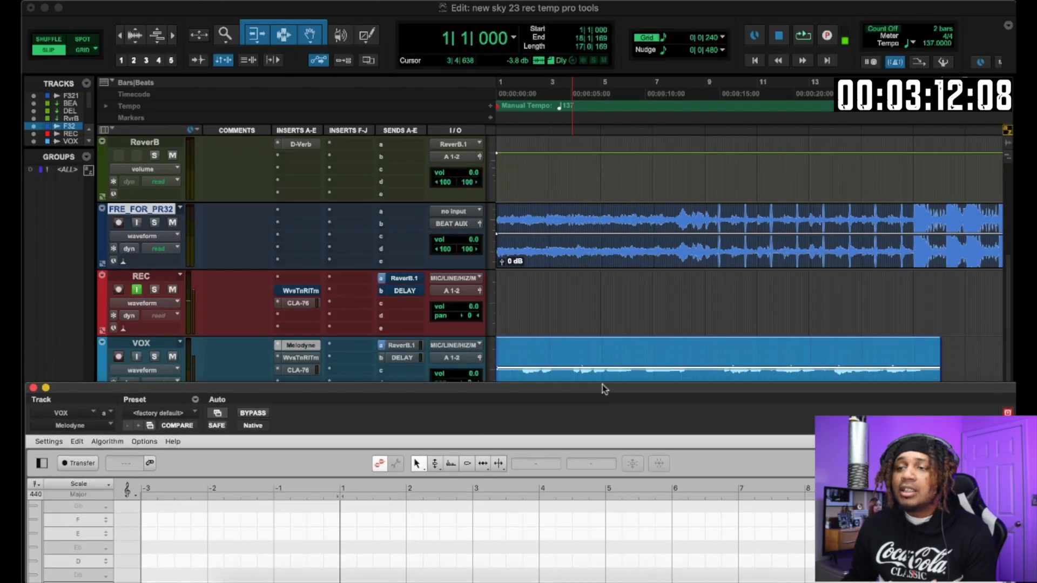
- Check the key and scale set in the VOX track's Waves Tune Real-Time plug-in and close it
click(302, 358)
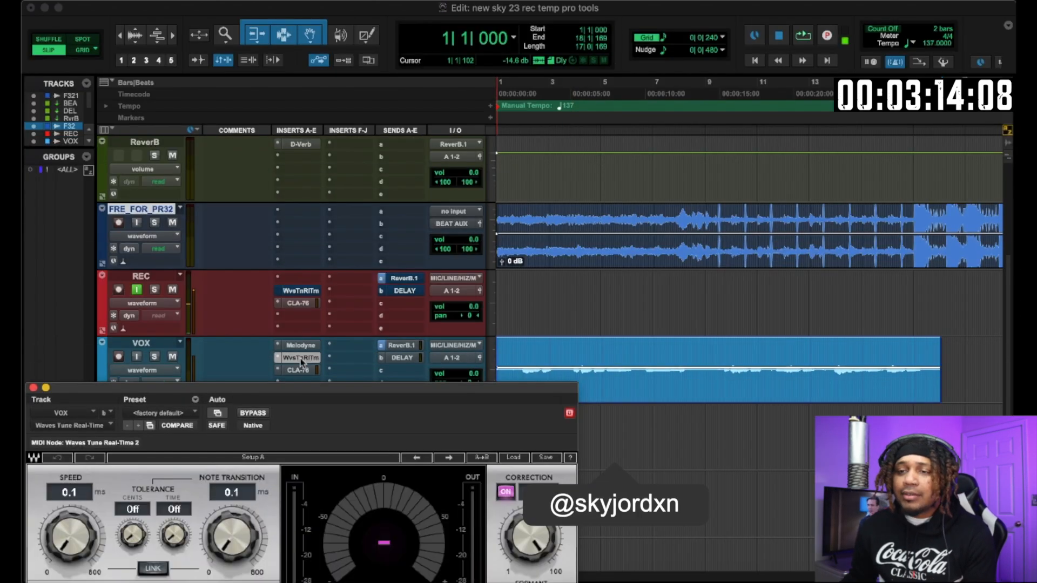
drag(313, 387, 369, 108)
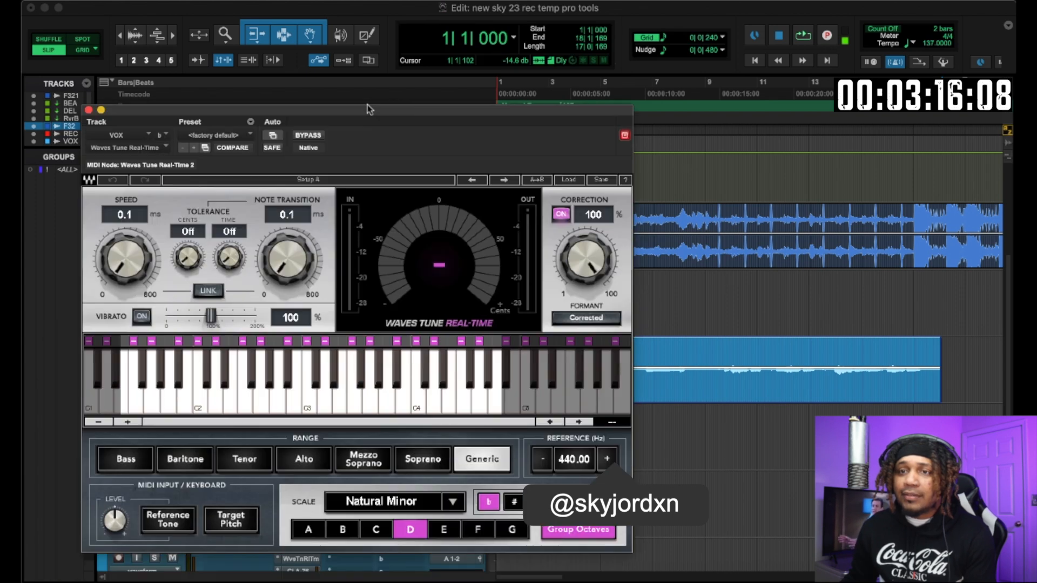
click(88, 110)
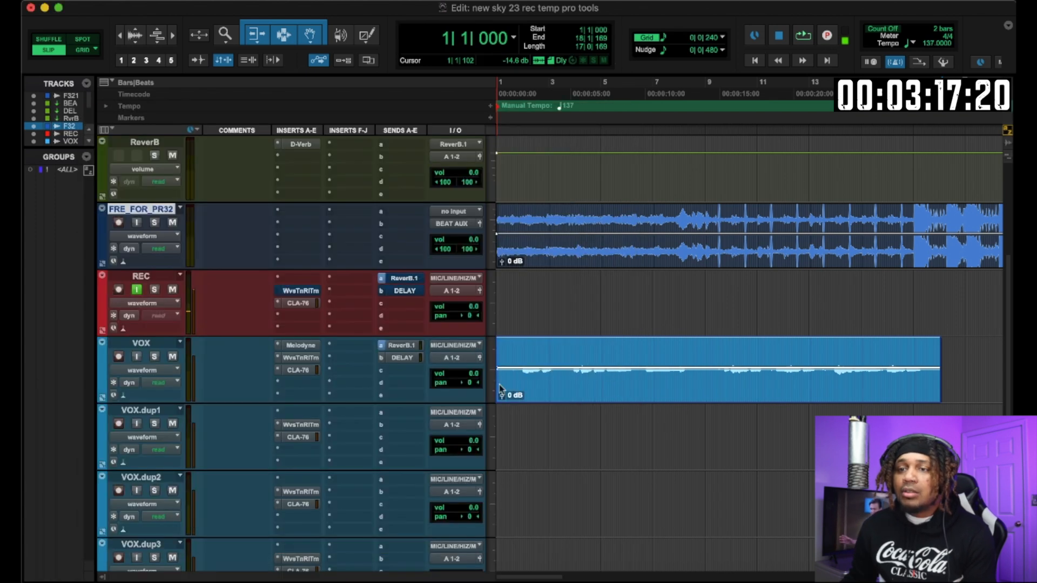
- Open Melodyne on the VOX track and set its scale to C# Minor
click(300, 345)
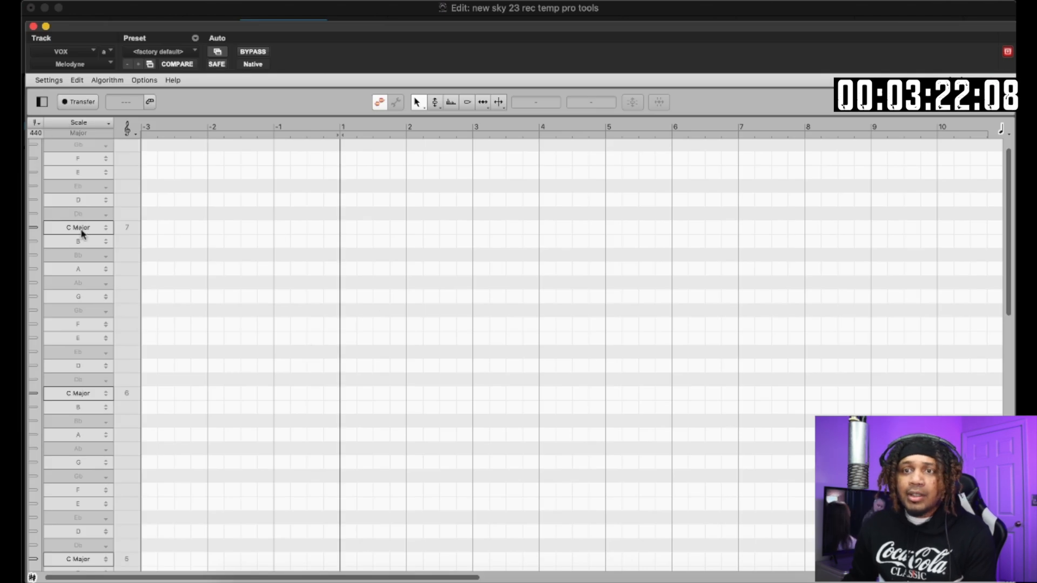
click(72, 381)
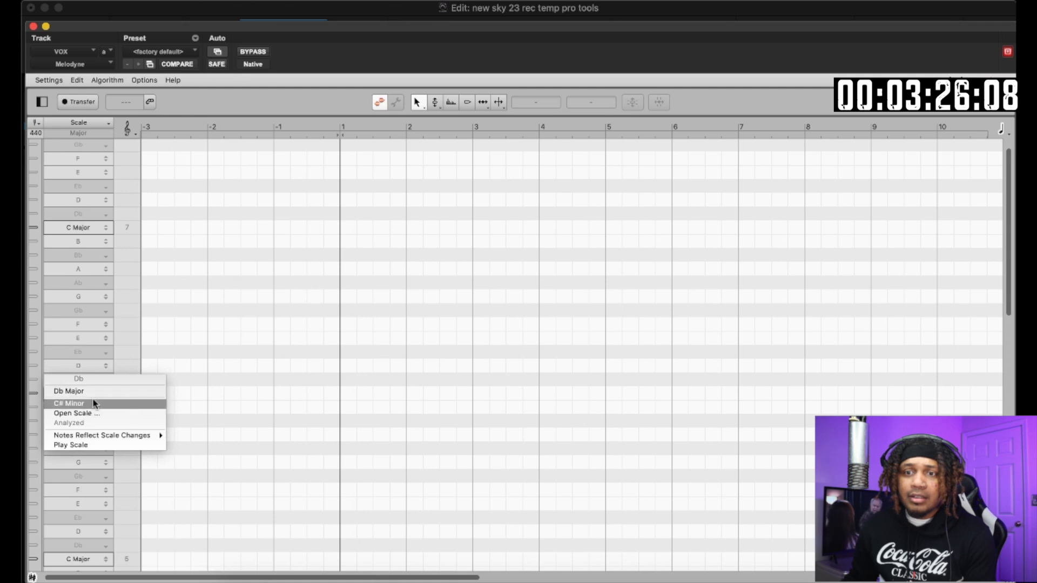
click(95, 348)
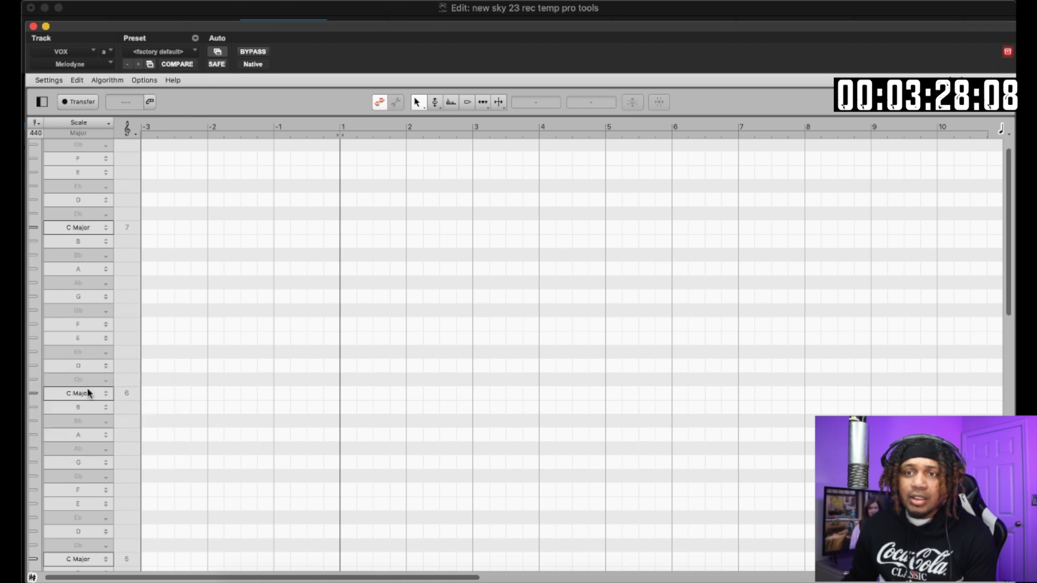
click(82, 381)
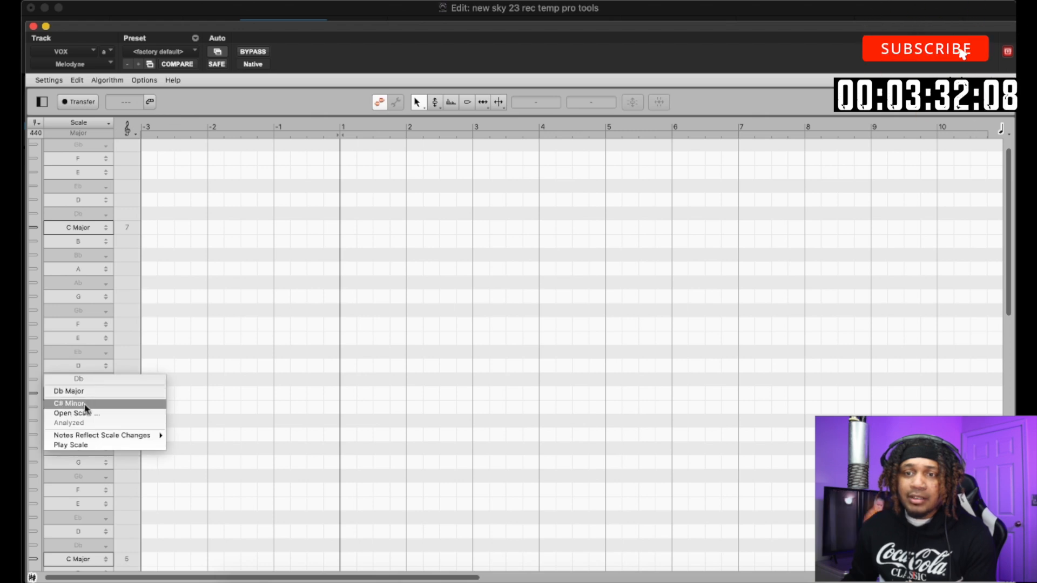
click(85, 403)
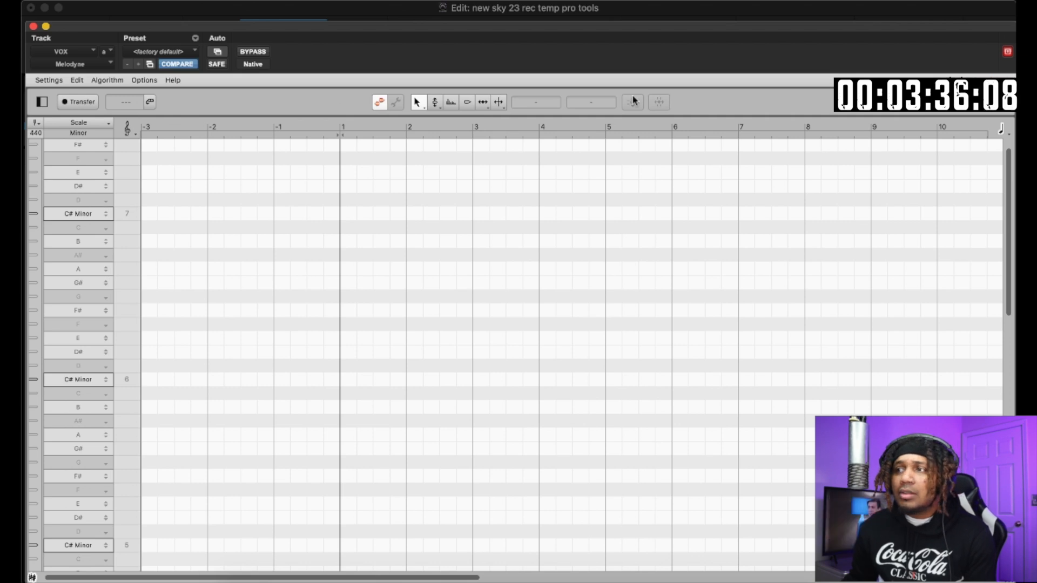
- Move the Melodyne window clear of the tracks and trim the start of the VOX clip to 9|1|633
drag(242, 25, 260, 415)
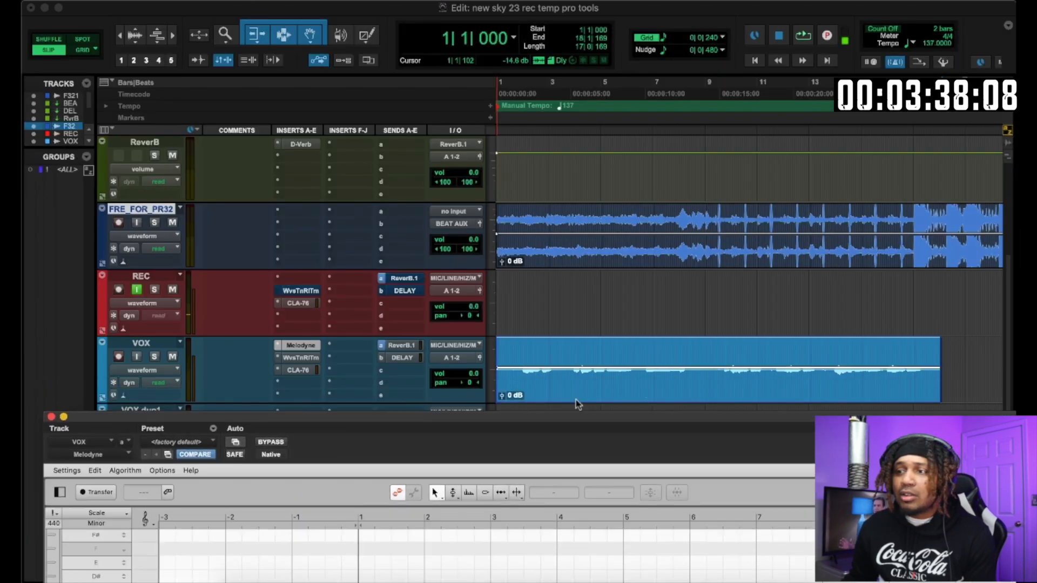
click(709, 348)
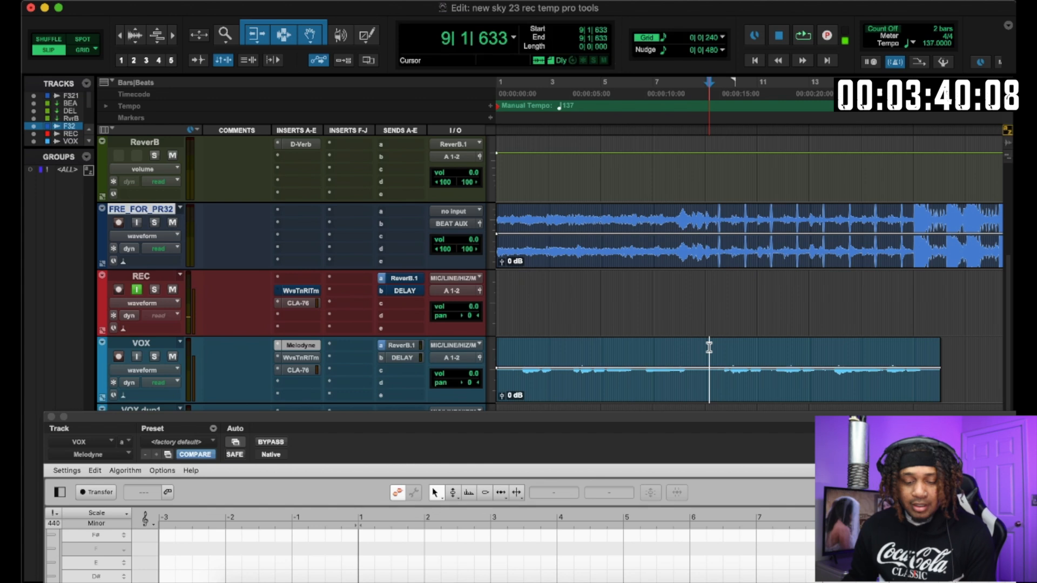
key(a)
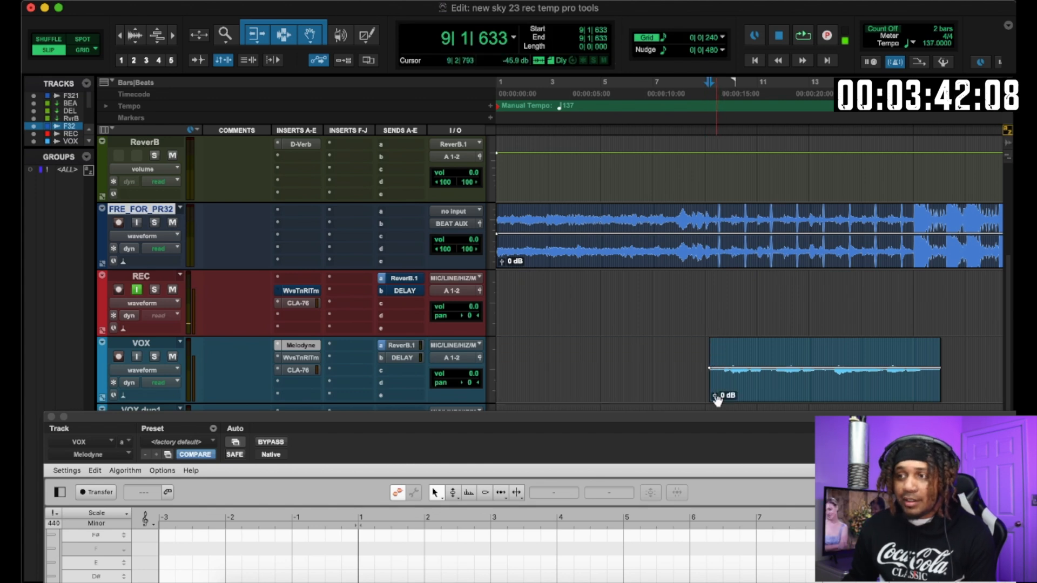
click(736, 387)
- Bring the Melodyne window back up and transfer the VOX clip into it by playing the vocal through
drag(593, 417, 568, 5)
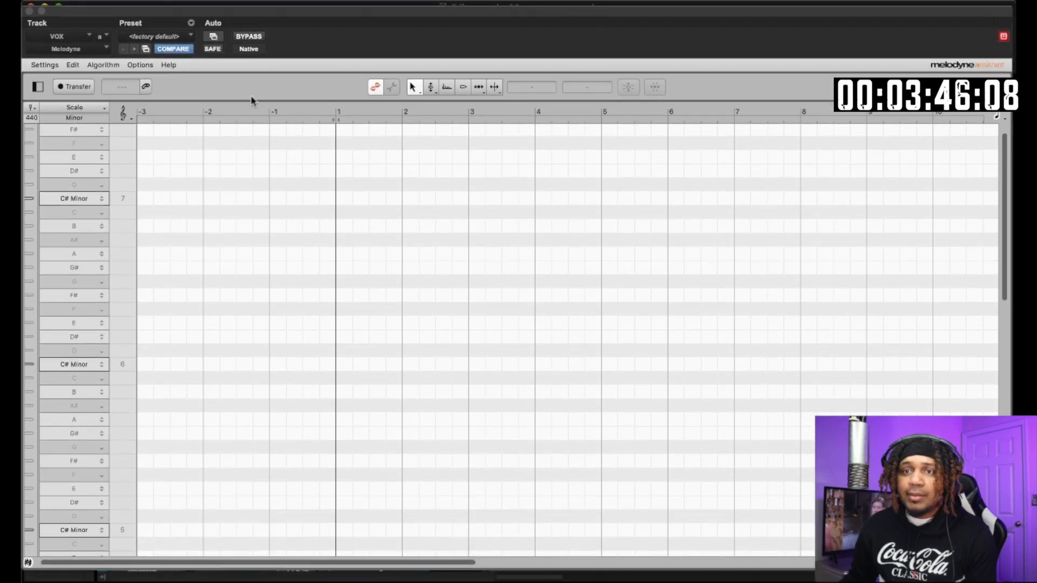
click(74, 86)
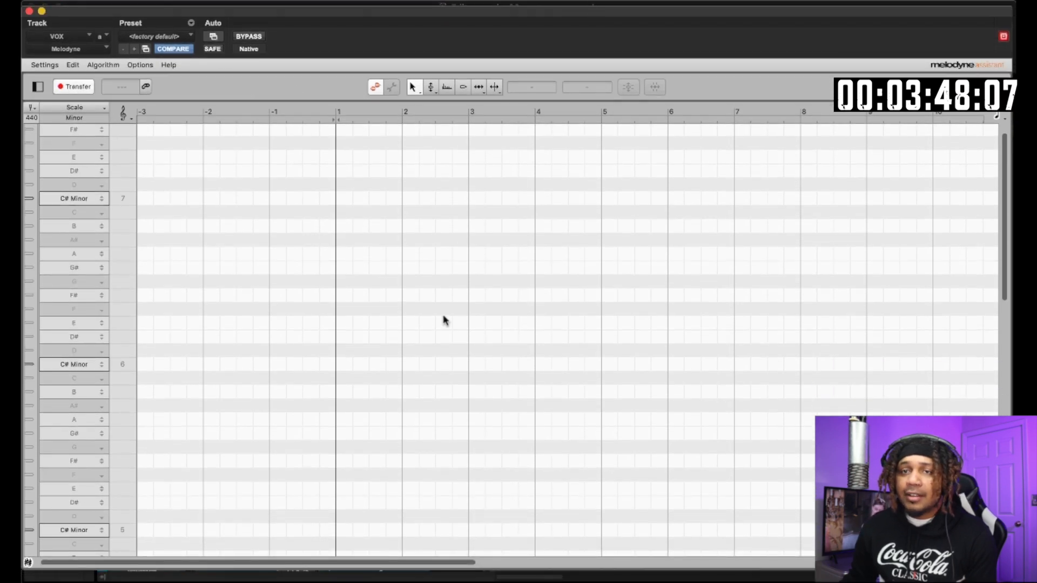
scroll(478, 308, down, 1)
key(space)
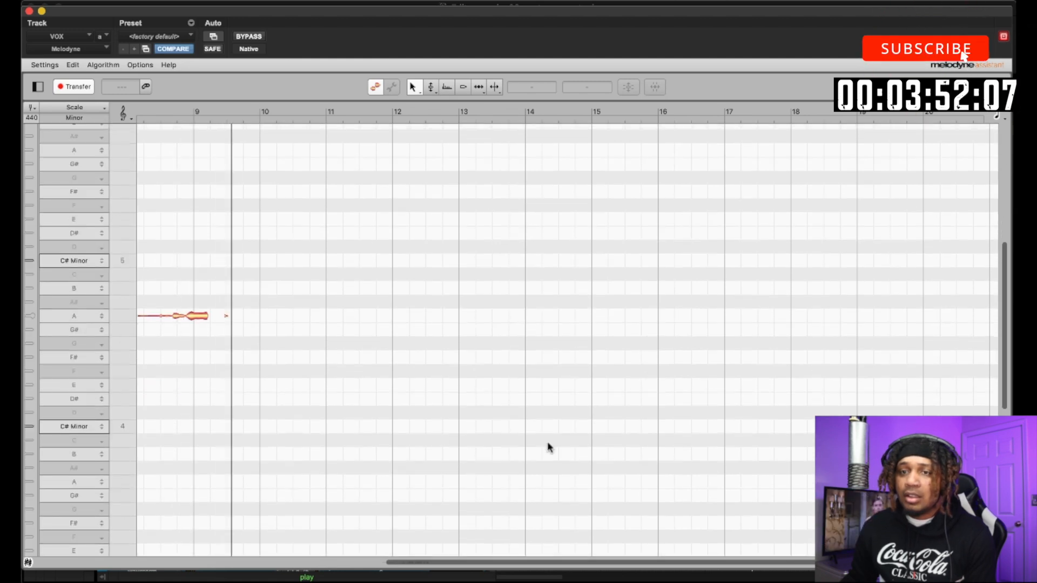
drag(497, 563, 469, 565)
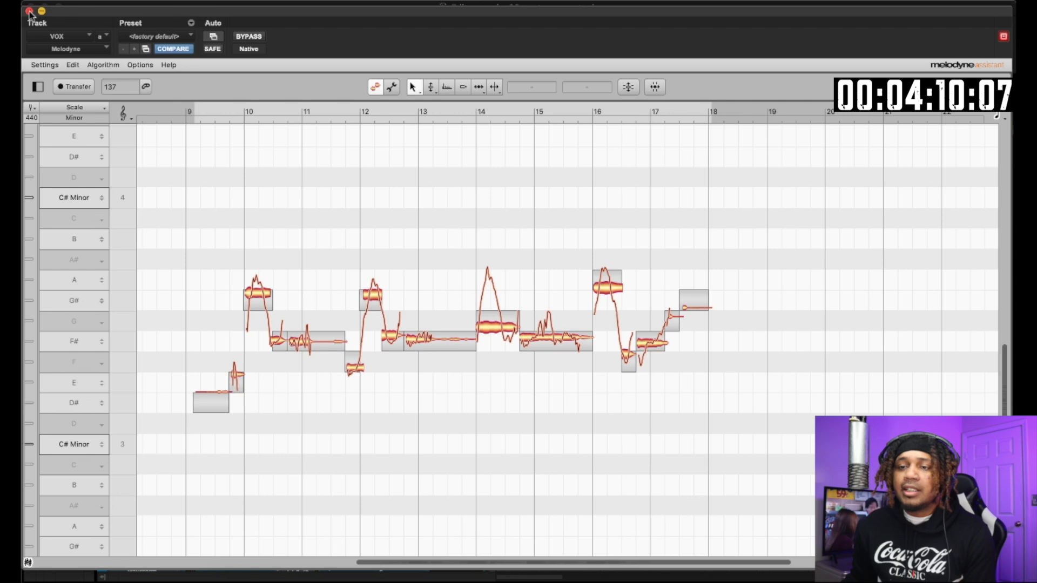
- Correct the pitch of all transferred notes with Snap to C# Minor and Pitch Center at 100%, and play back the vocal
drag(757, 204, 139, 473)
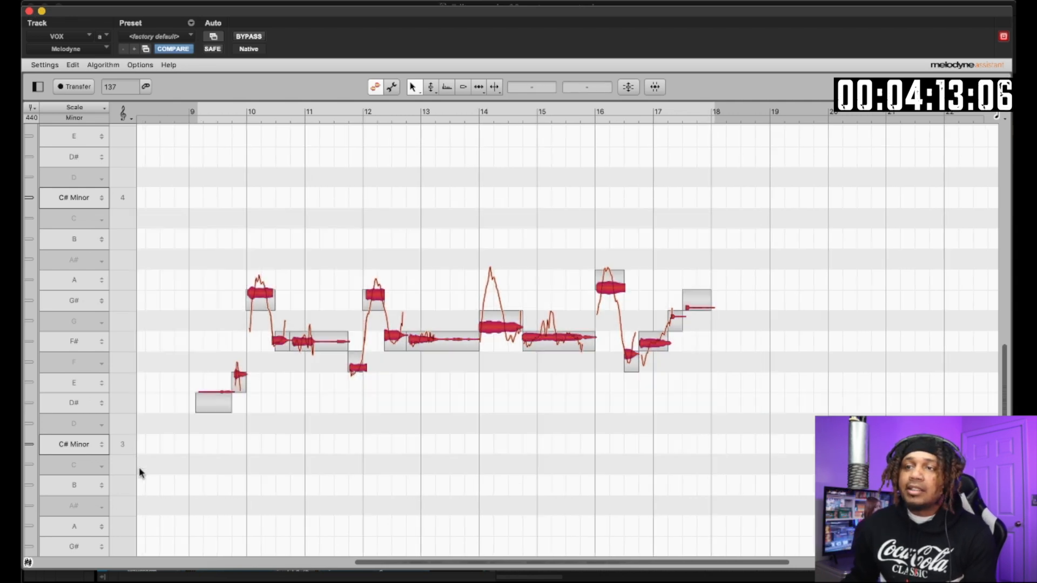
click(627, 87)
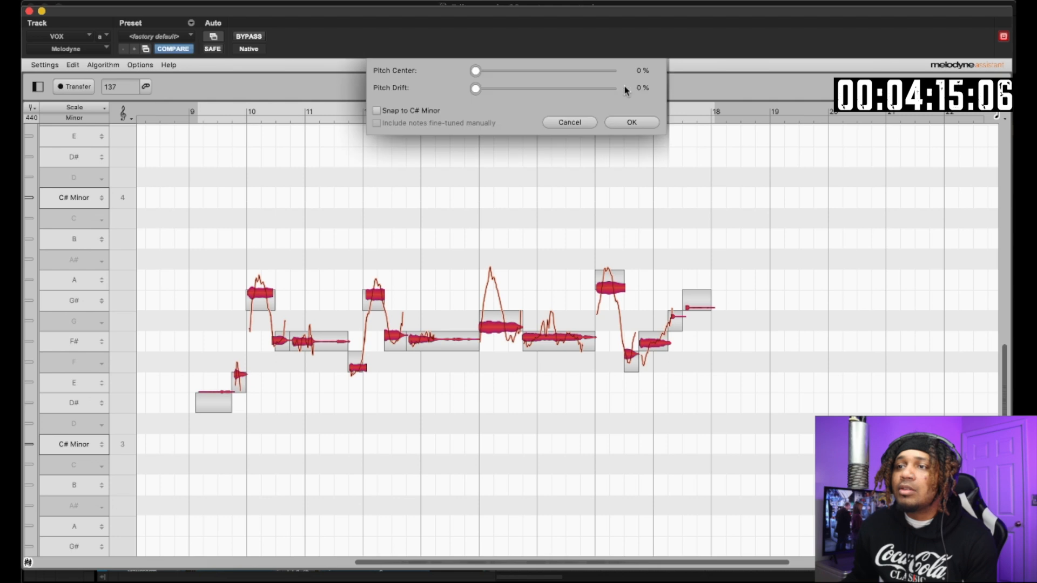
click(376, 110)
drag(479, 72, 686, 85)
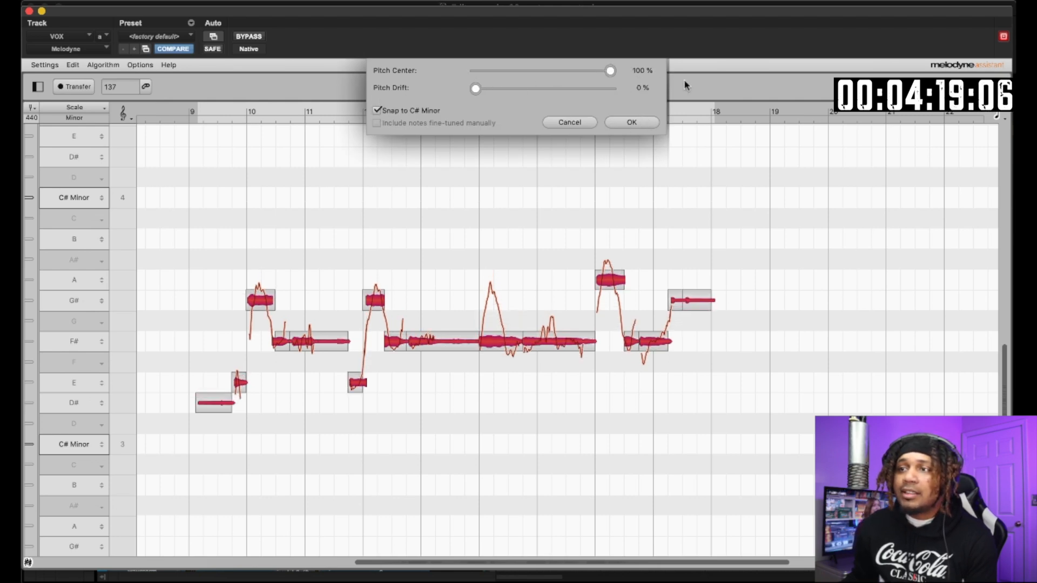
click(633, 123)
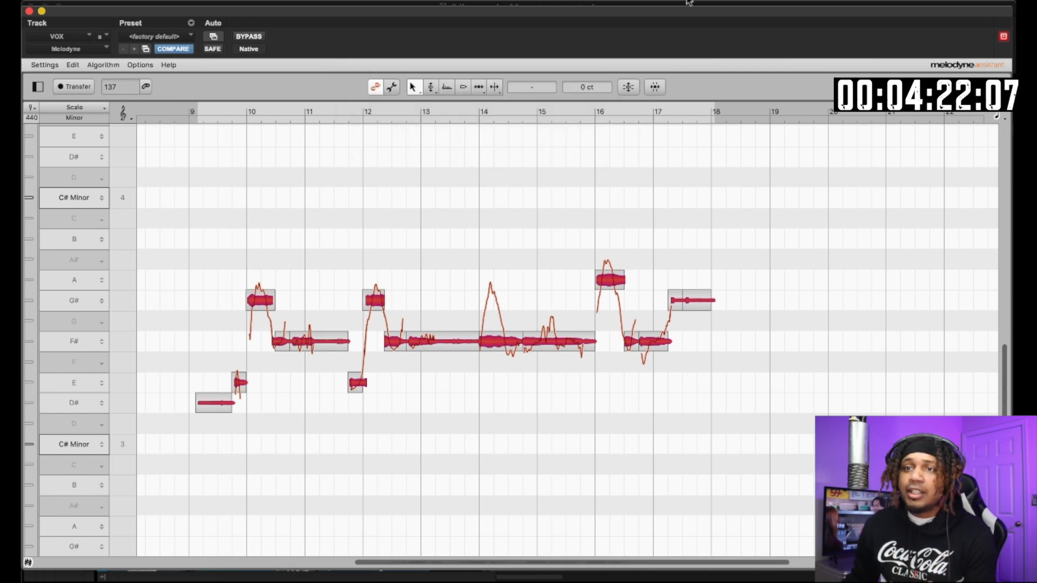
key(space)
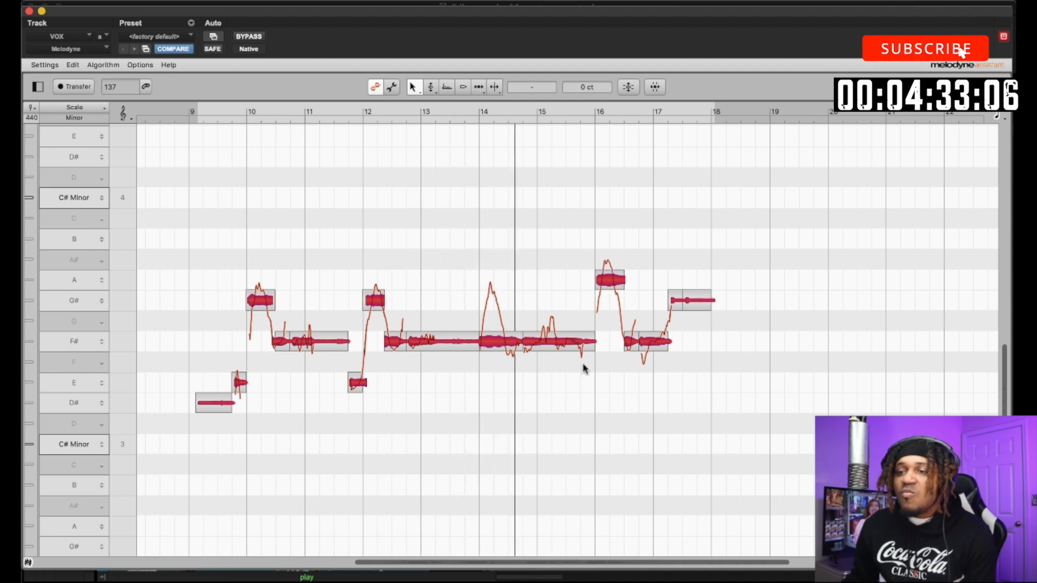
- Select the G# note at bar 10 with the Pitch tool and audition it
click(430, 87)
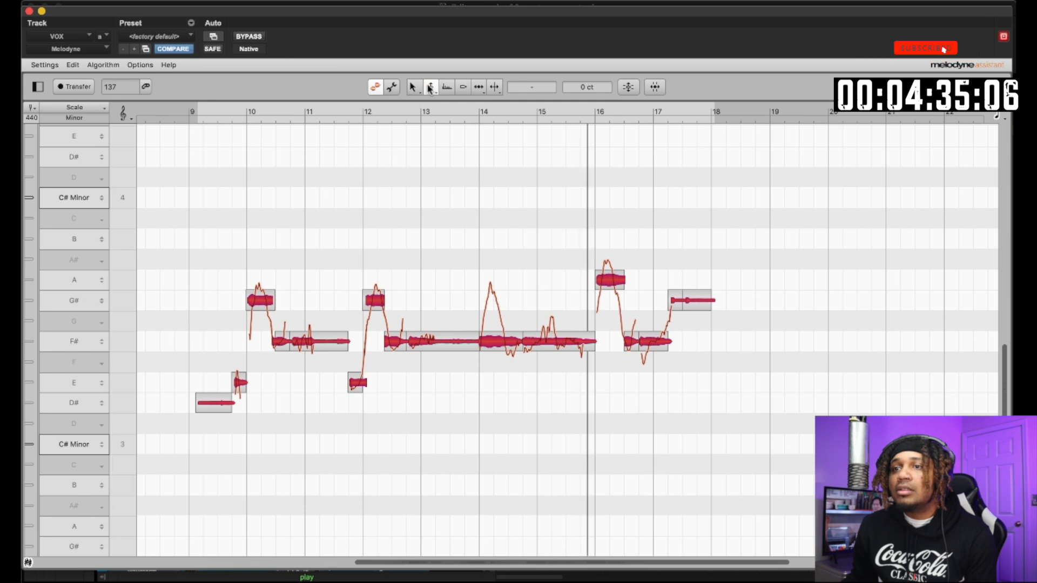
click(289, 276)
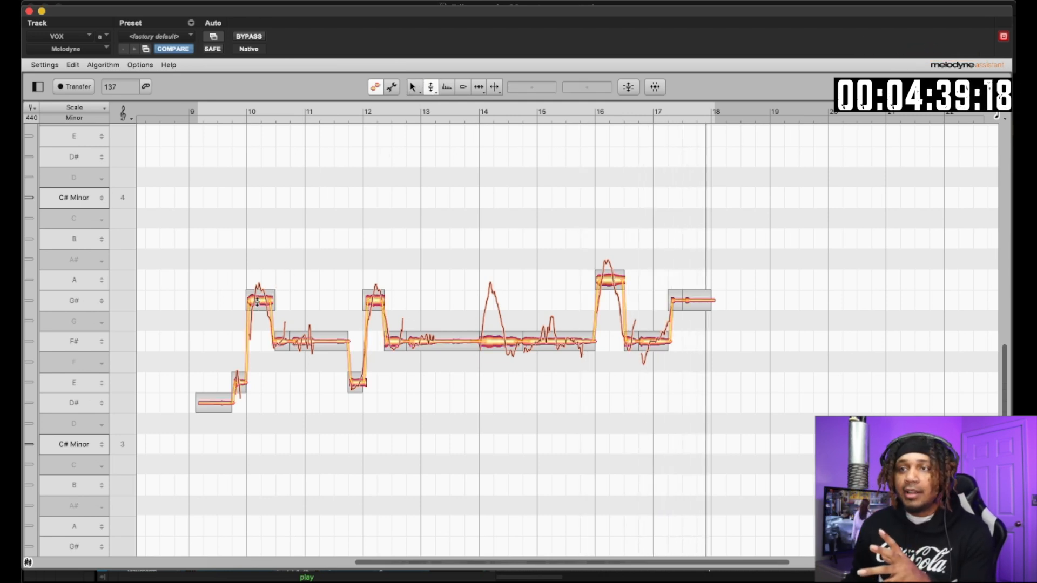
click(431, 88)
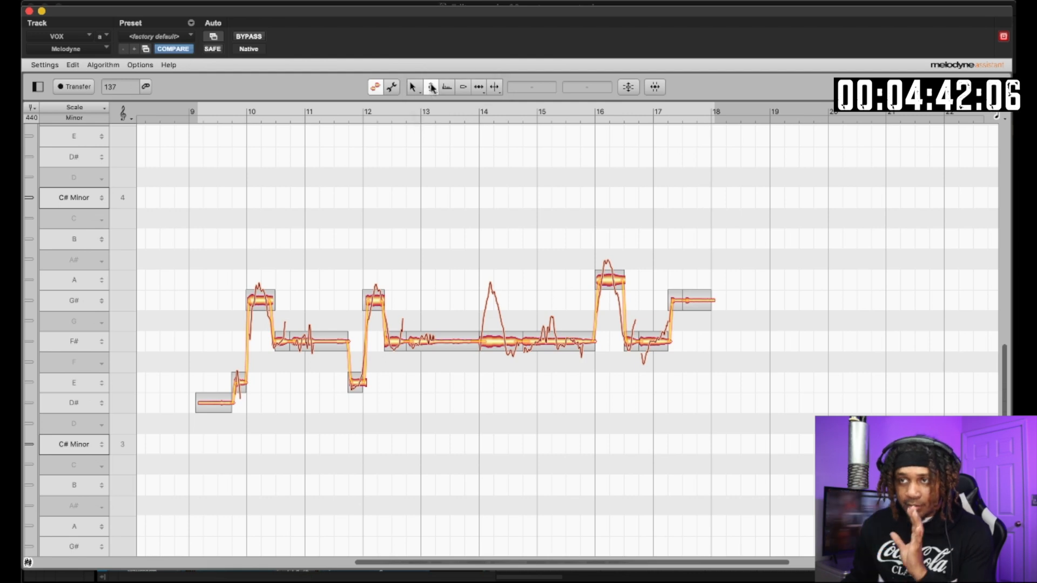
click(255, 299)
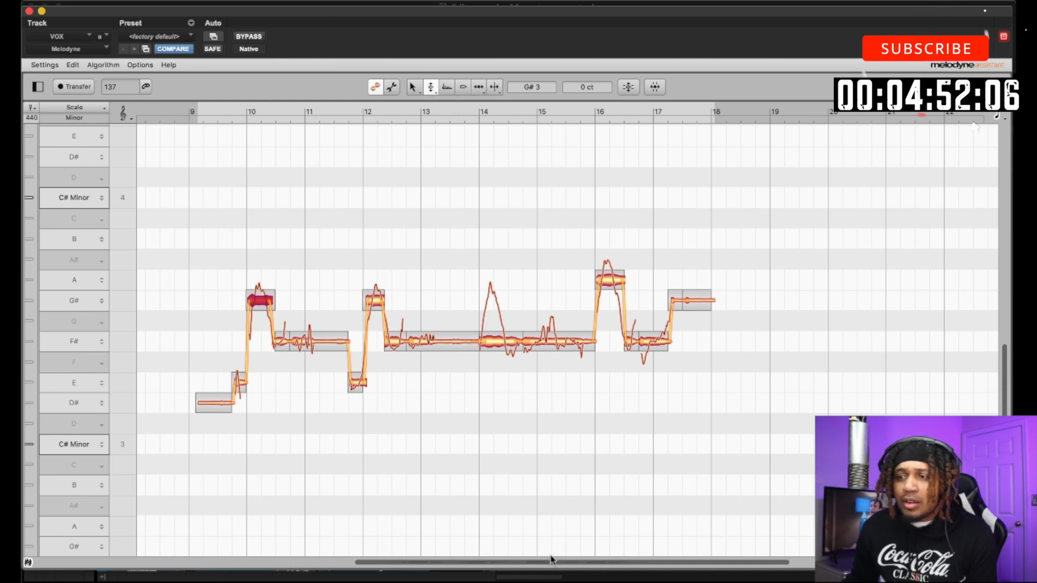
drag(776, 568, 534, 564)
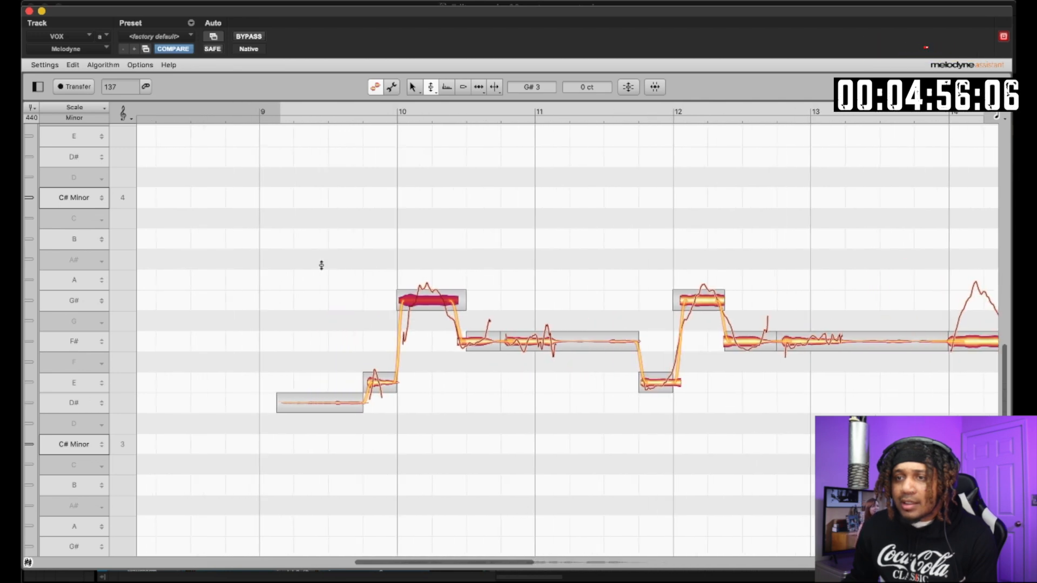
click(423, 286)
click(428, 301)
drag(428, 301, 426, 301)
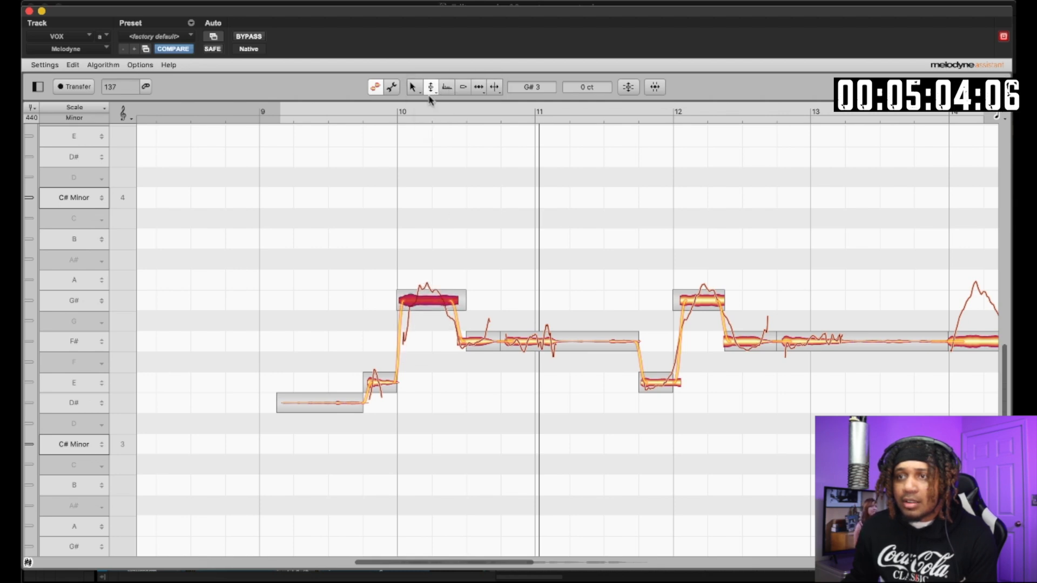
- Lower the pitch modulation of the G# note at bar 10, trying -168% and -292% before -139%, and play it back
drag(431, 91, 432, 126)
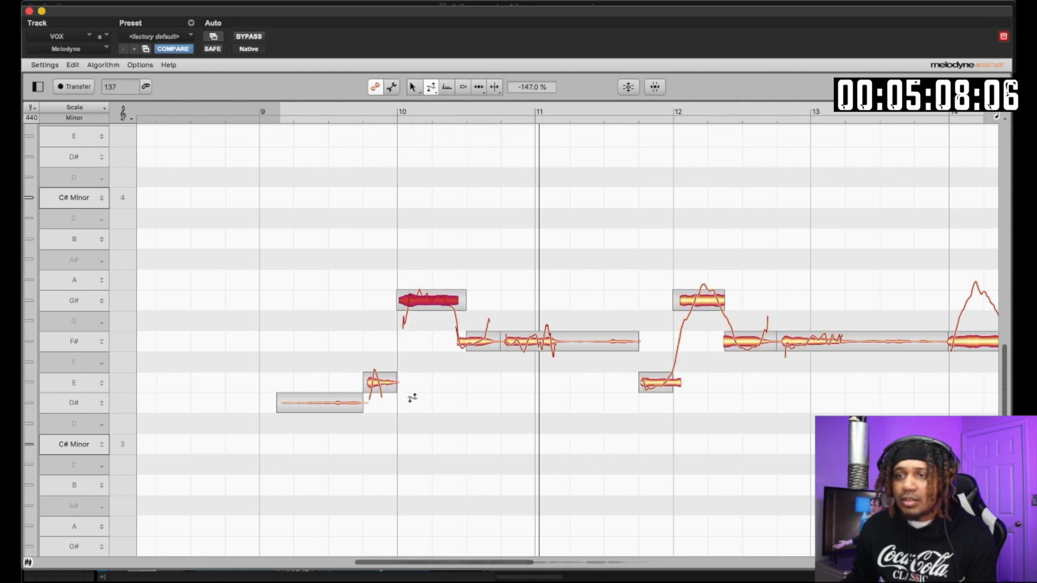
key(space)
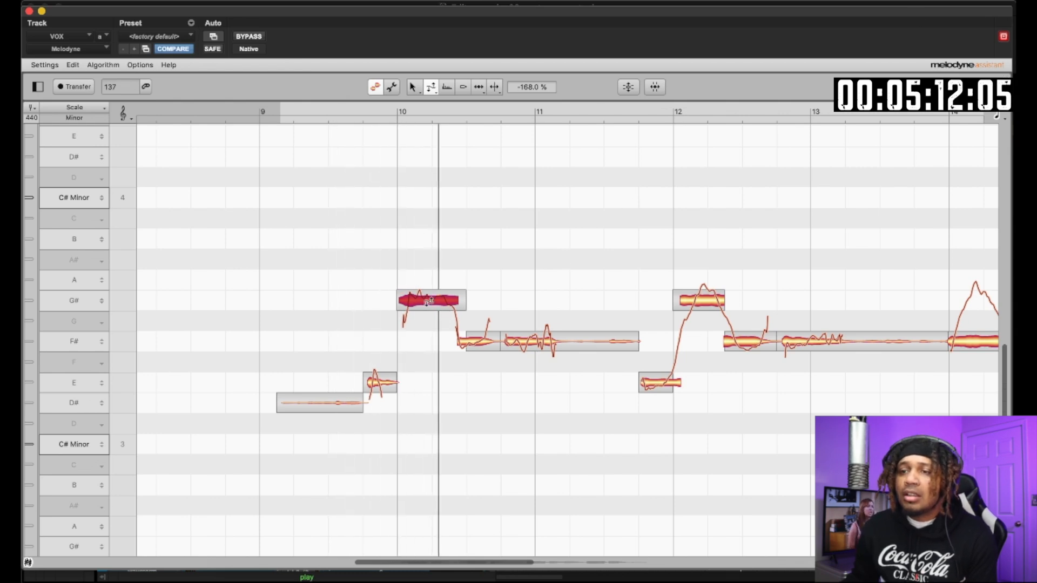
key(space)
drag(421, 305, 422, 318)
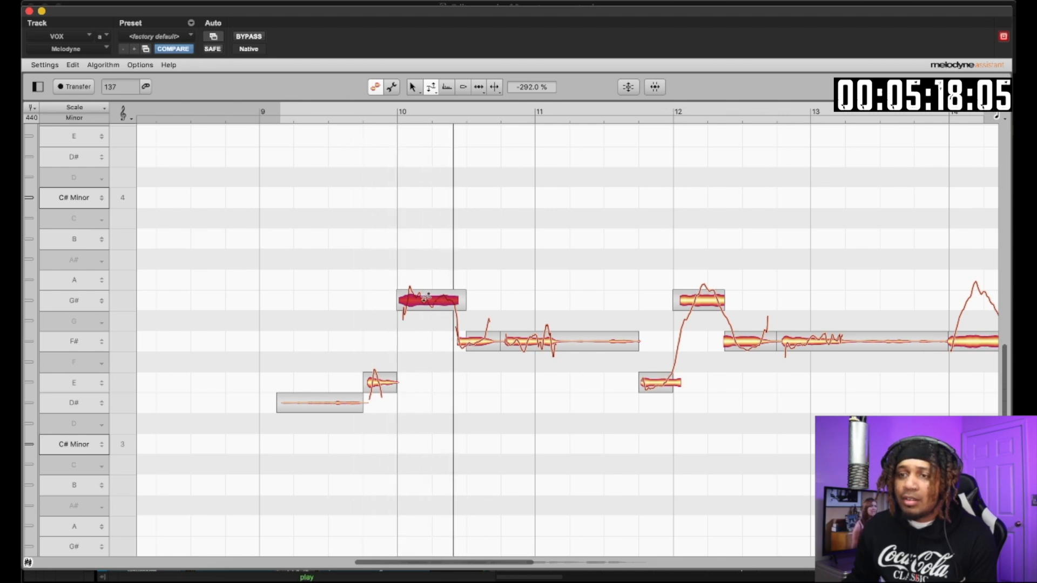
drag(427, 192, 427, 190)
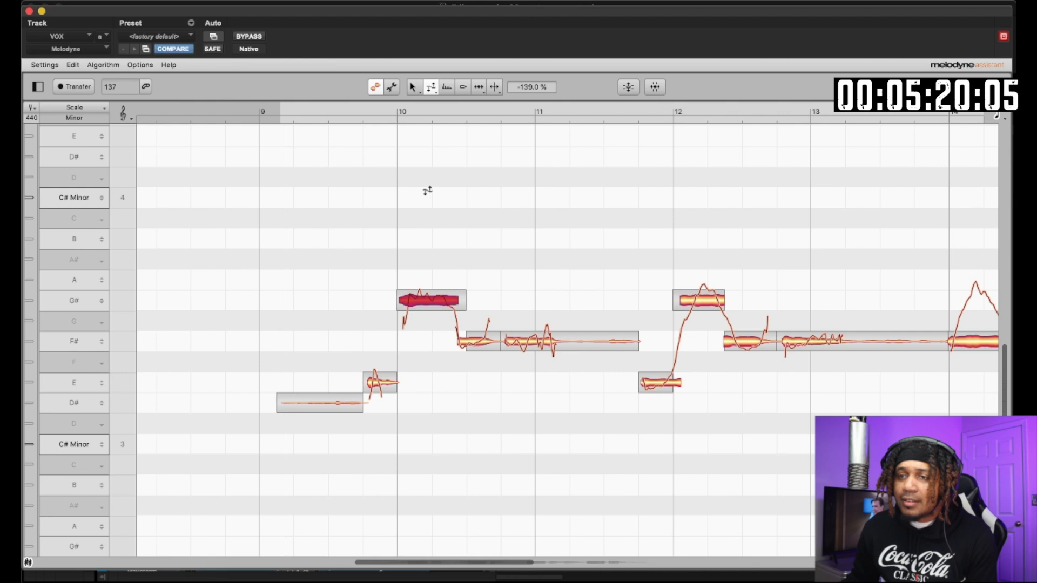
key(space)
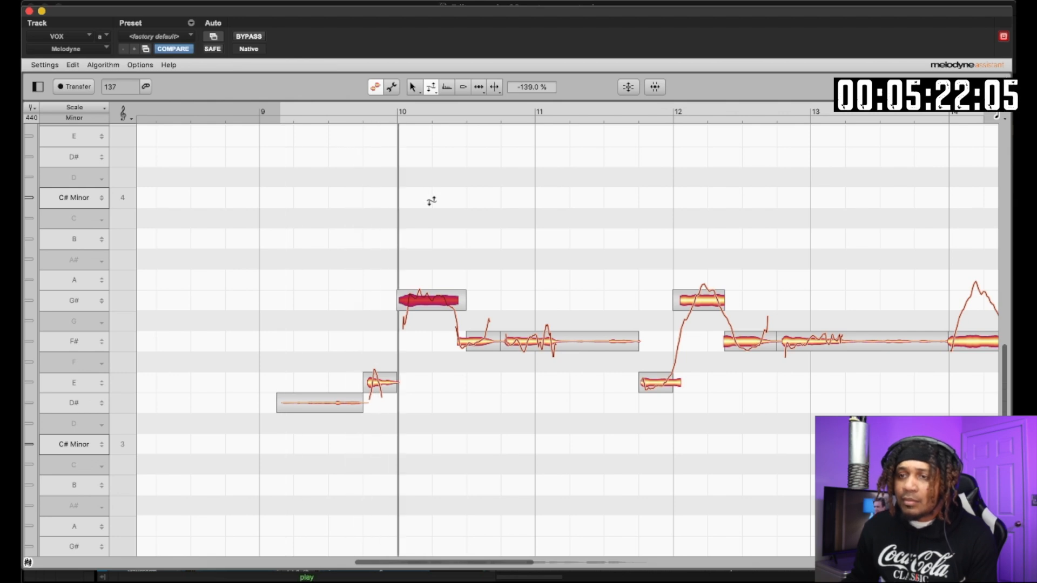
- Raise the pitch modulation of the G# note at bar 10 to 79% and listen to it
drag(430, 298, 431, 248)
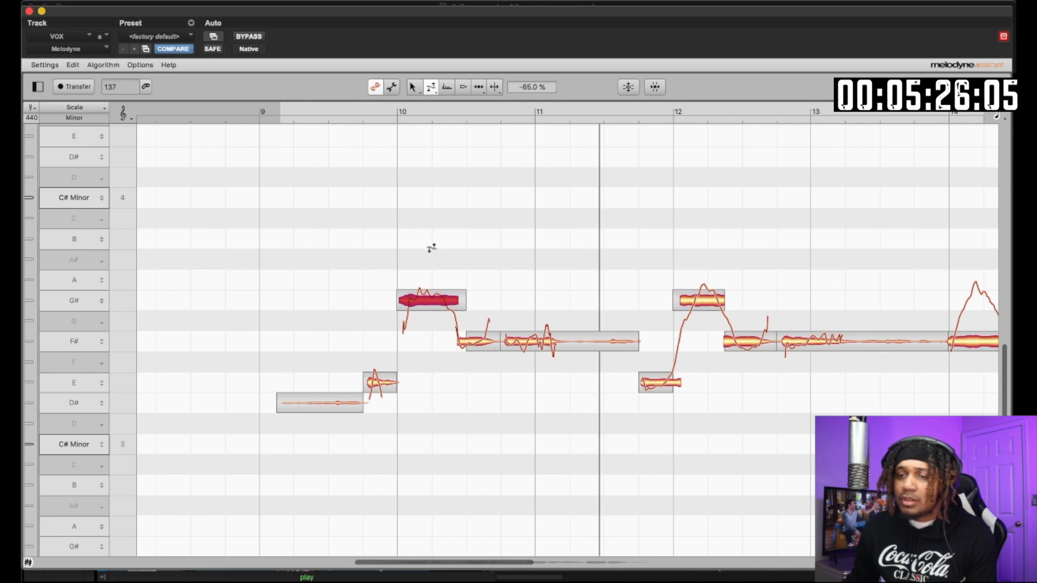
key(space)
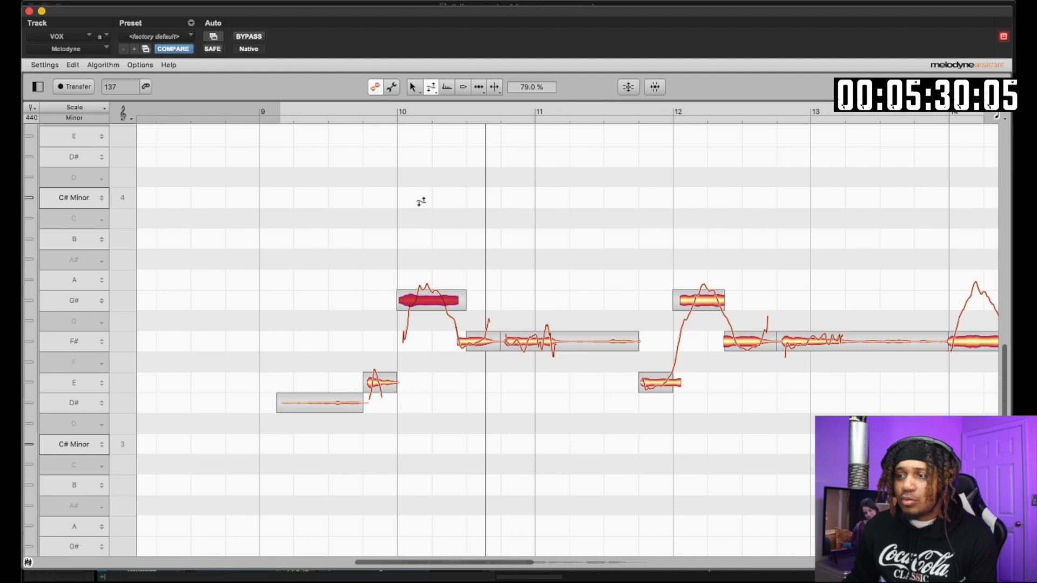
key(space)
key(space)
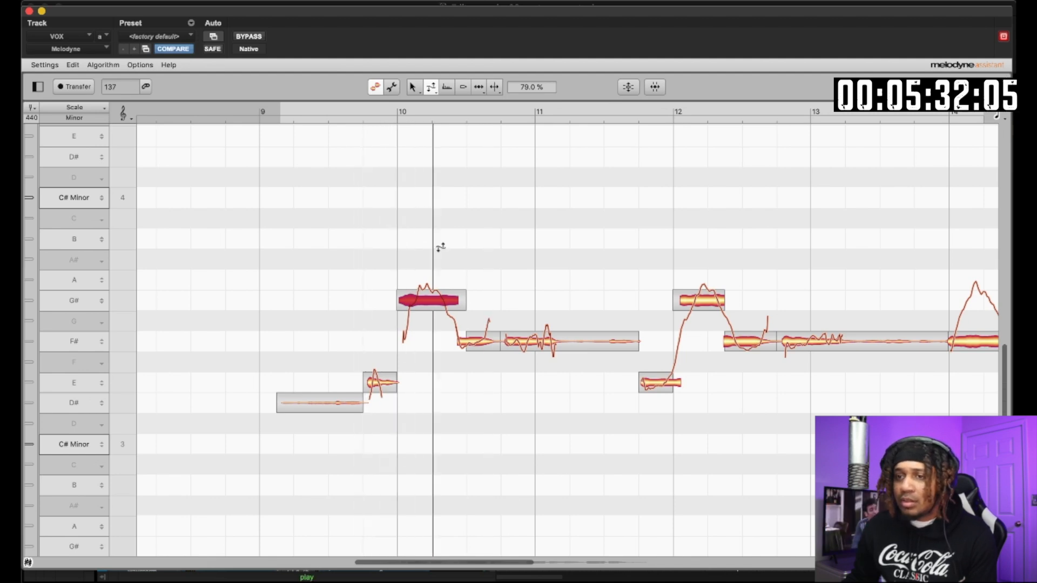
- Shift the formant of the long F# note around bar 11 to -495 ct, play it back, and raise it to -236 ct
click(539, 341)
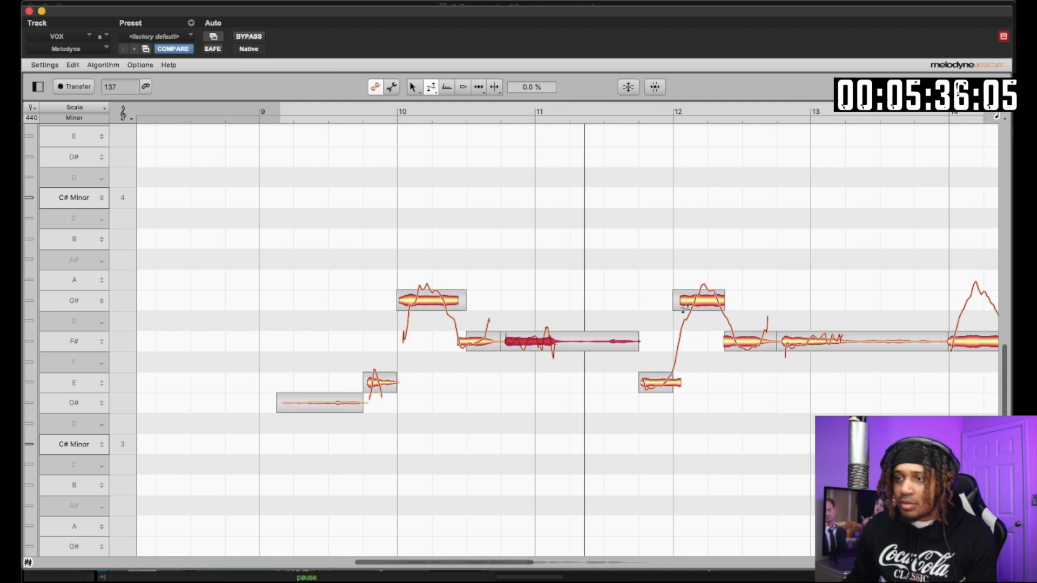
click(704, 297)
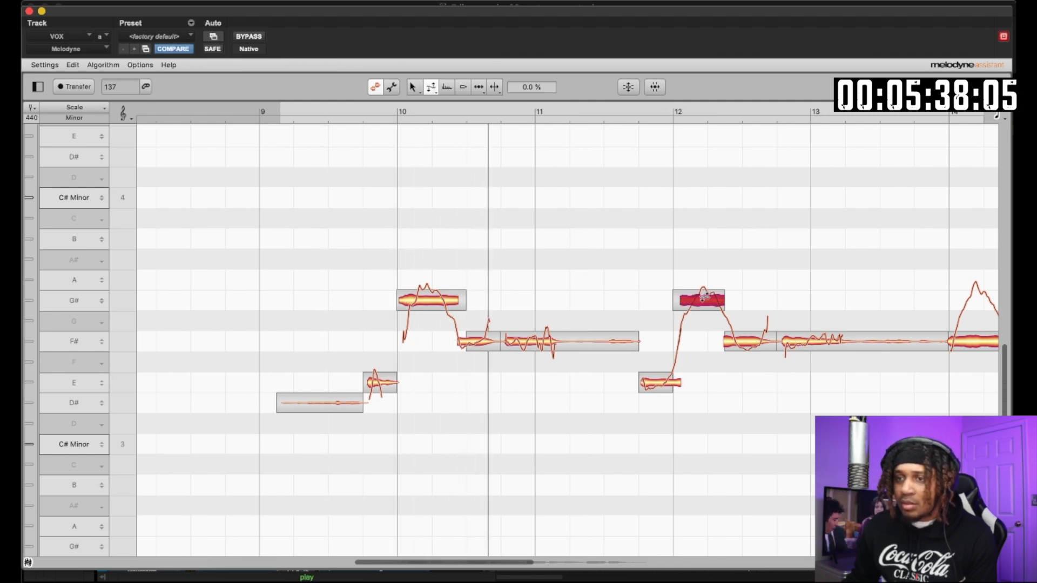
click(447, 88)
drag(544, 340, 551, 442)
key(space)
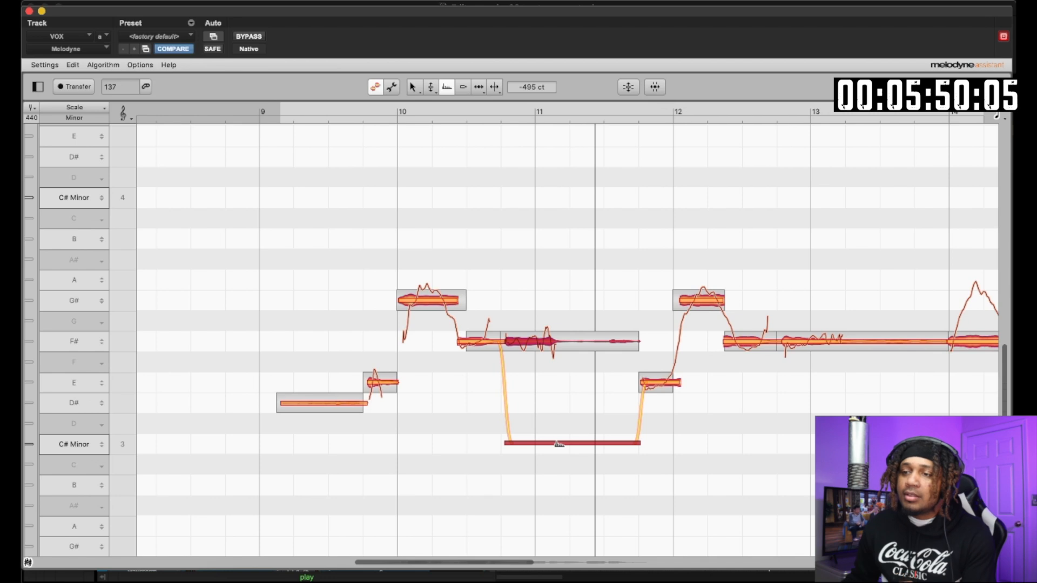
click(562, 413)
drag(575, 443, 582, 390)
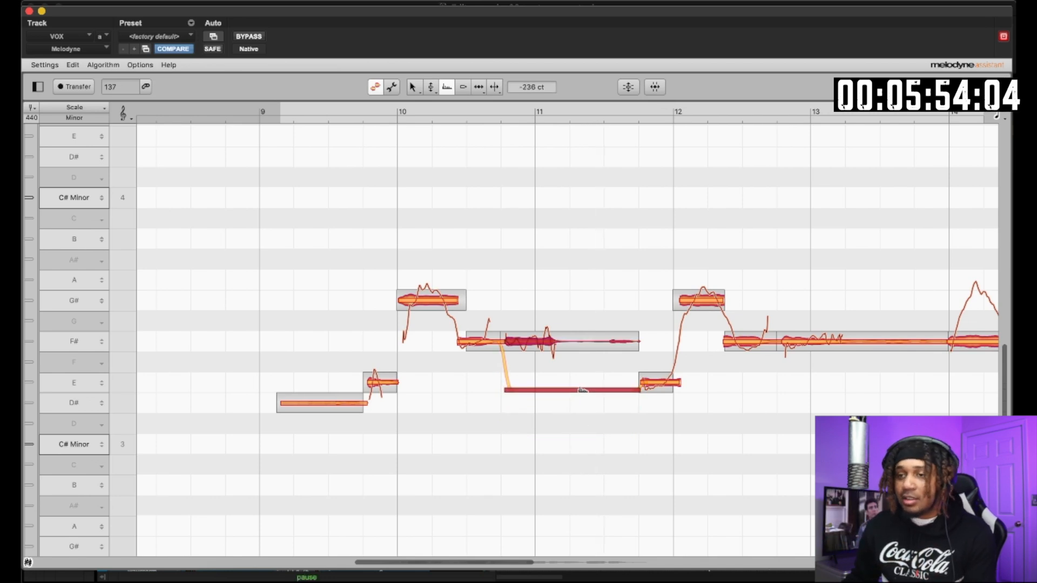
- Play back the phrase and shift formants: E note before bar 12 to +27 ct, G# at bar 12 to -30 ct, F# around bar 13 to -44 ct
key(space)
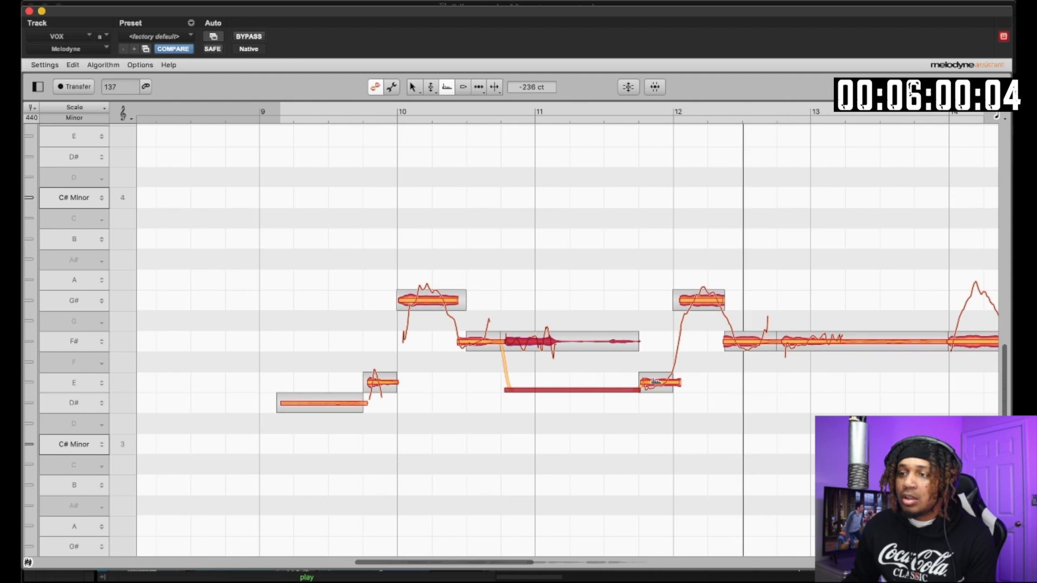
click(656, 380)
drag(655, 379, 658, 377)
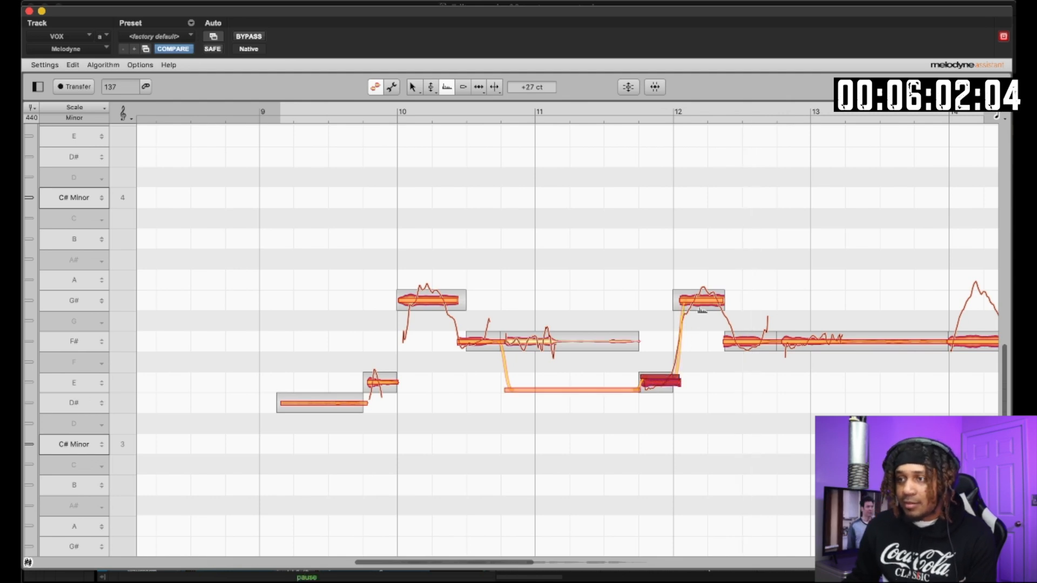
click(702, 300)
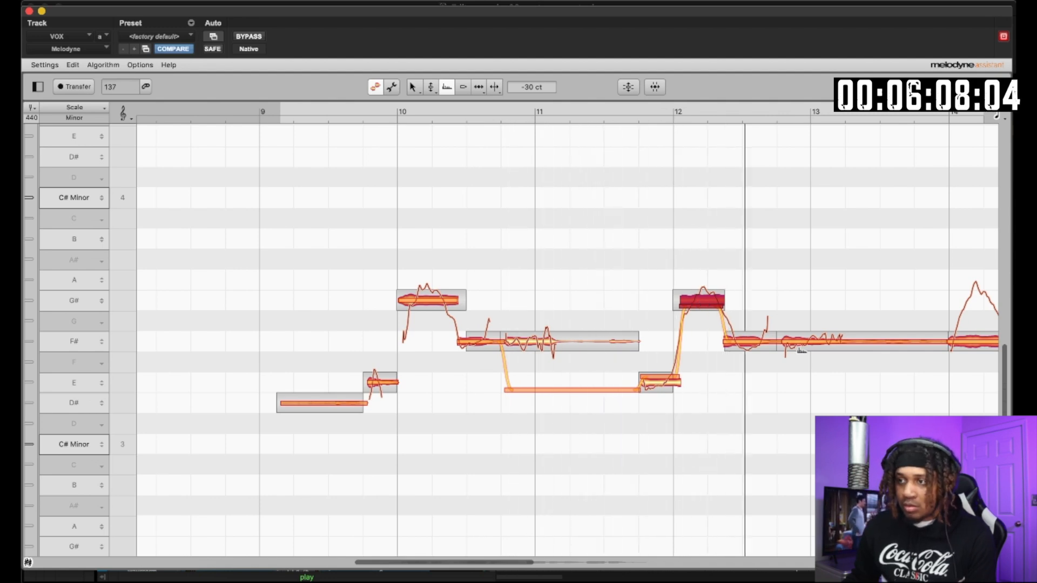
drag(809, 341, 812, 350)
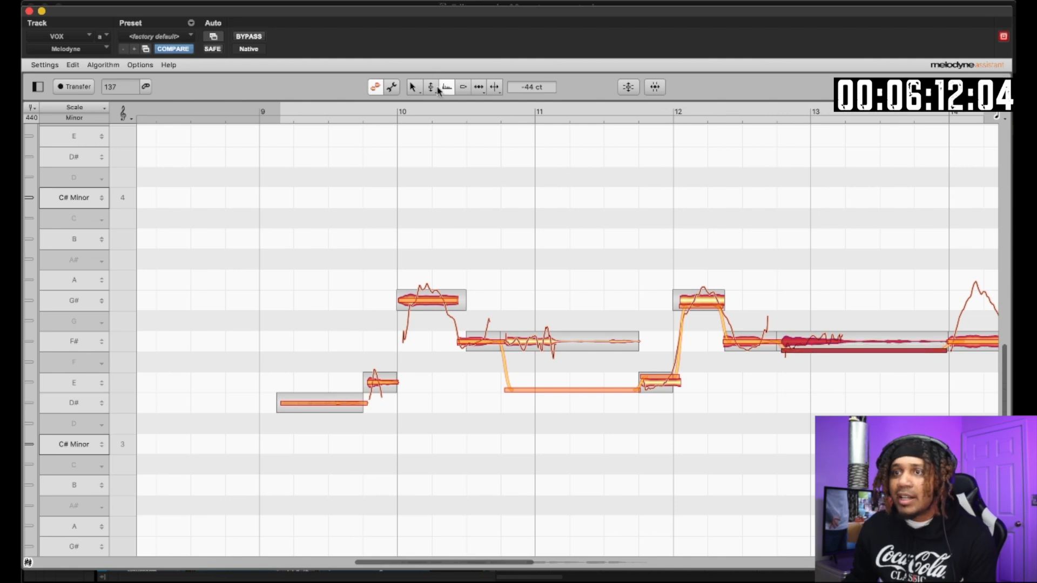
- Split the long F# note just before bar 13, shift the second part's formant to -168 ct, and play it back
click(495, 88)
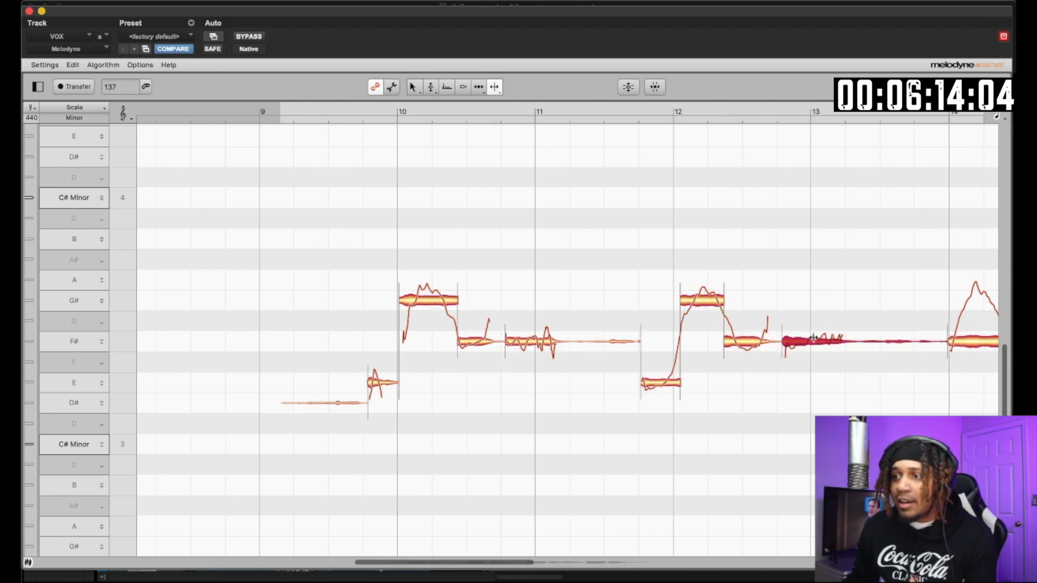
double_click(807, 339)
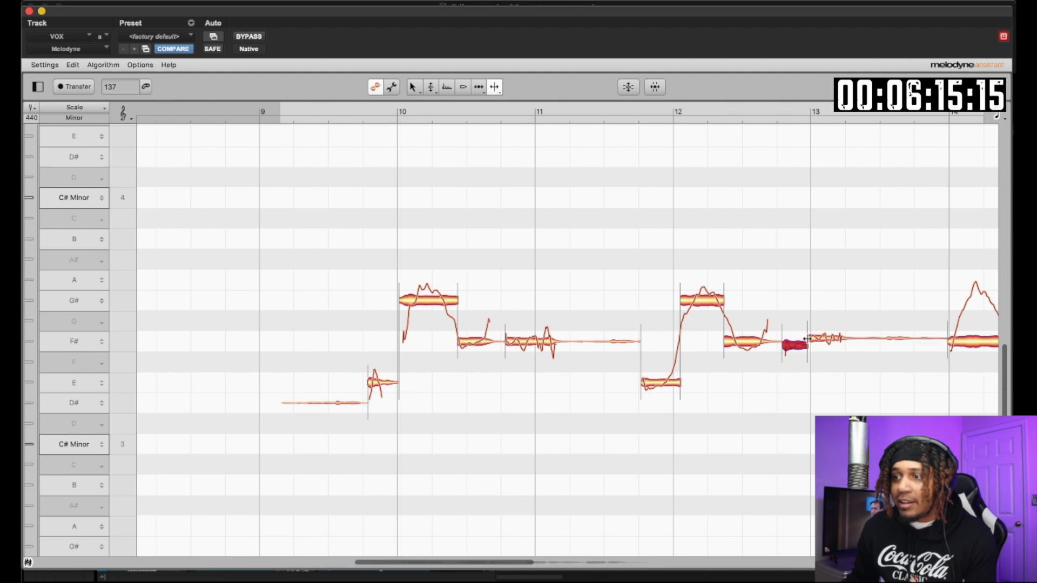
click(446, 87)
drag(820, 346, 829, 371)
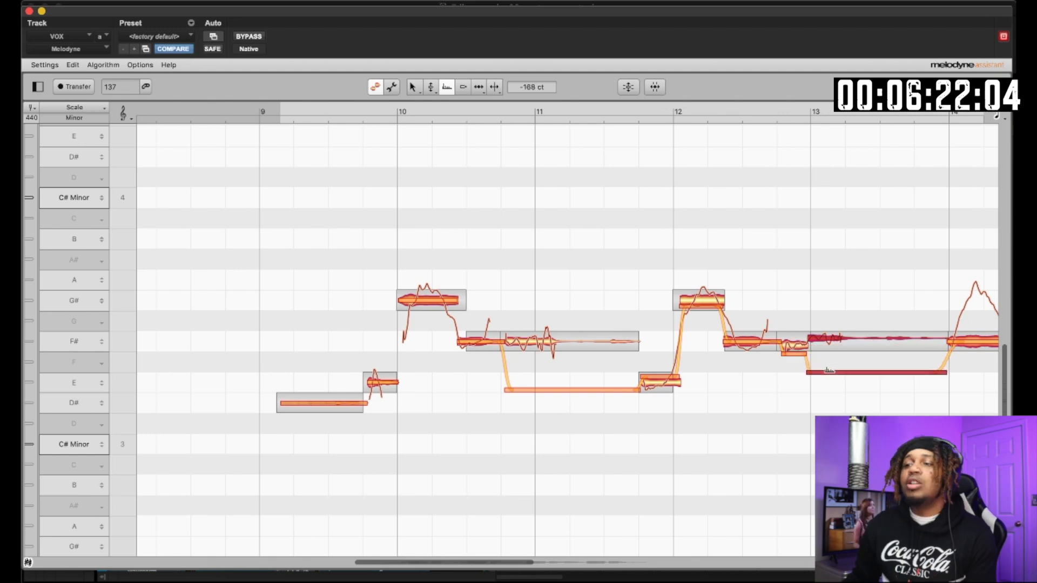
key(space)
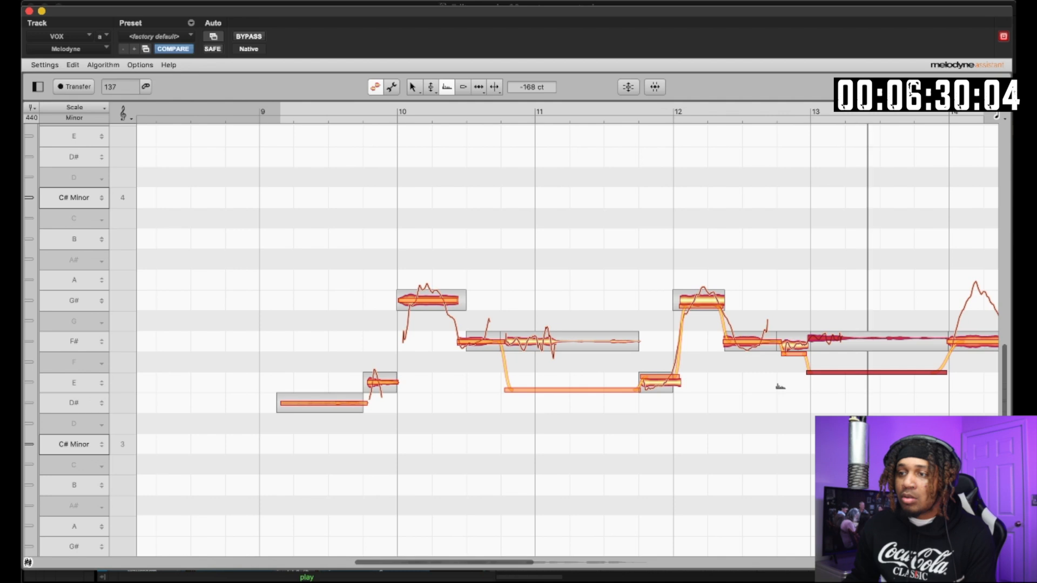
- Set the formant of the E note before bar 12 to +30 ct and the first F# after bar 12 to +10 ct, then audition them
click(665, 378)
key(space)
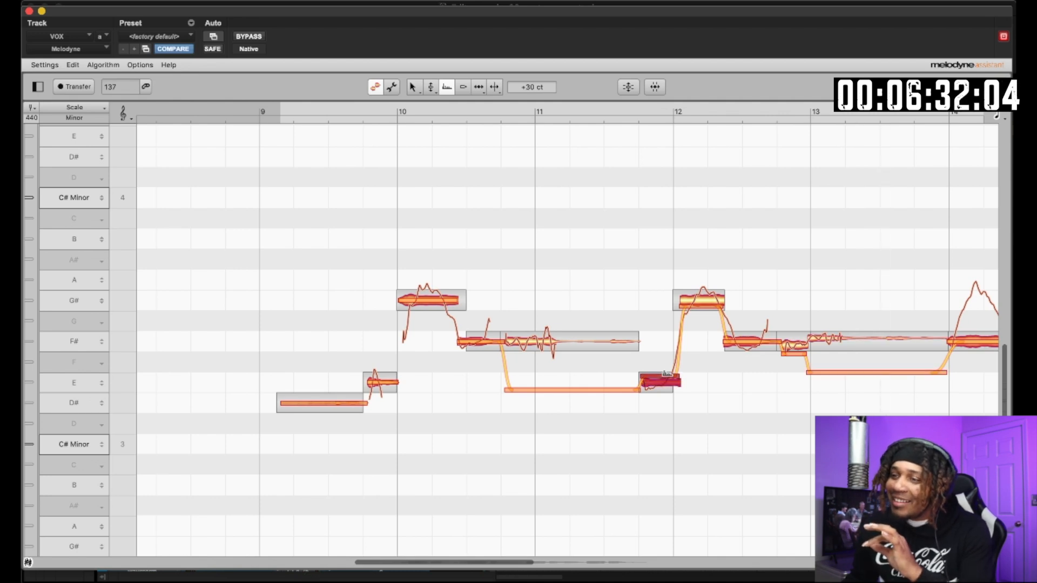
click(754, 339)
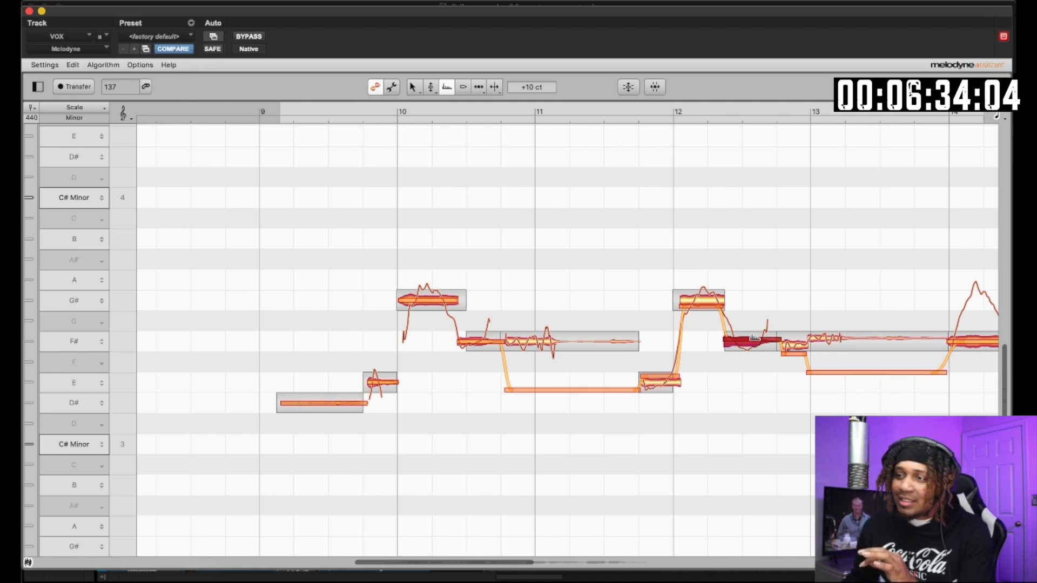
key(space)
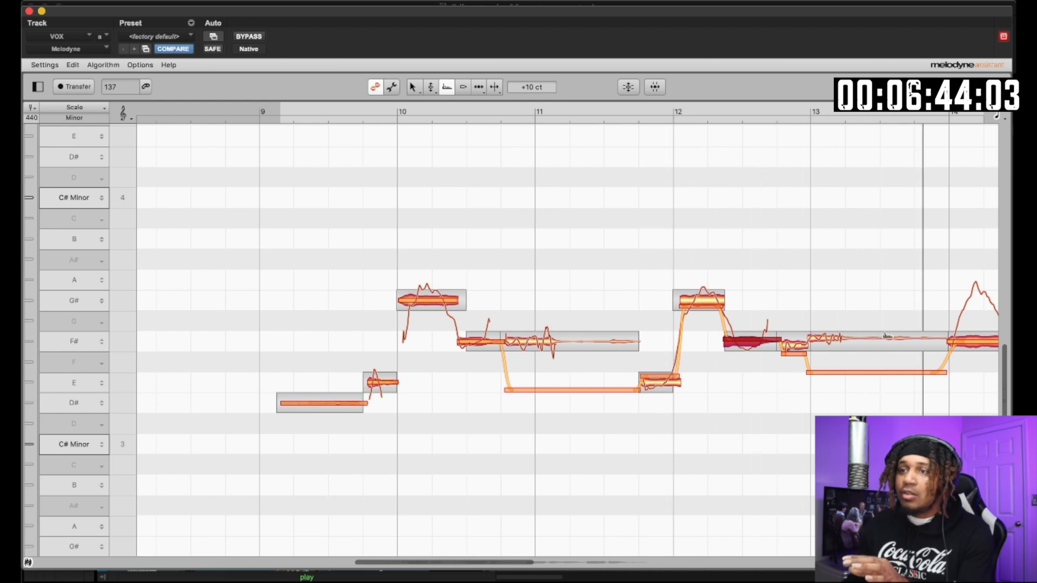
key(space)
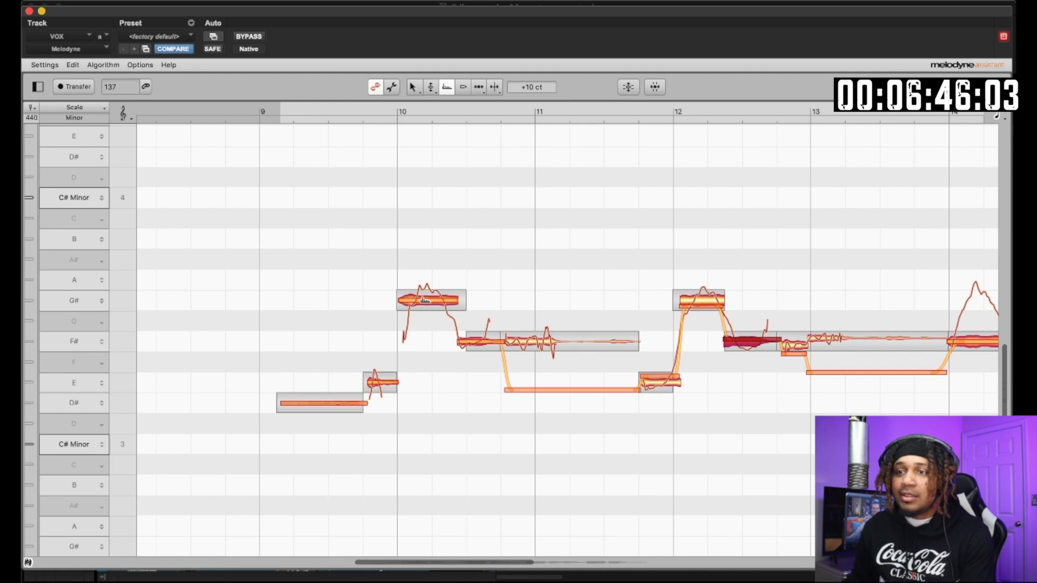
- Raise the formant of the G# note at bar 10 to +40 ct and shift the short F# after it to -20 ct, auditioning both
click(424, 297)
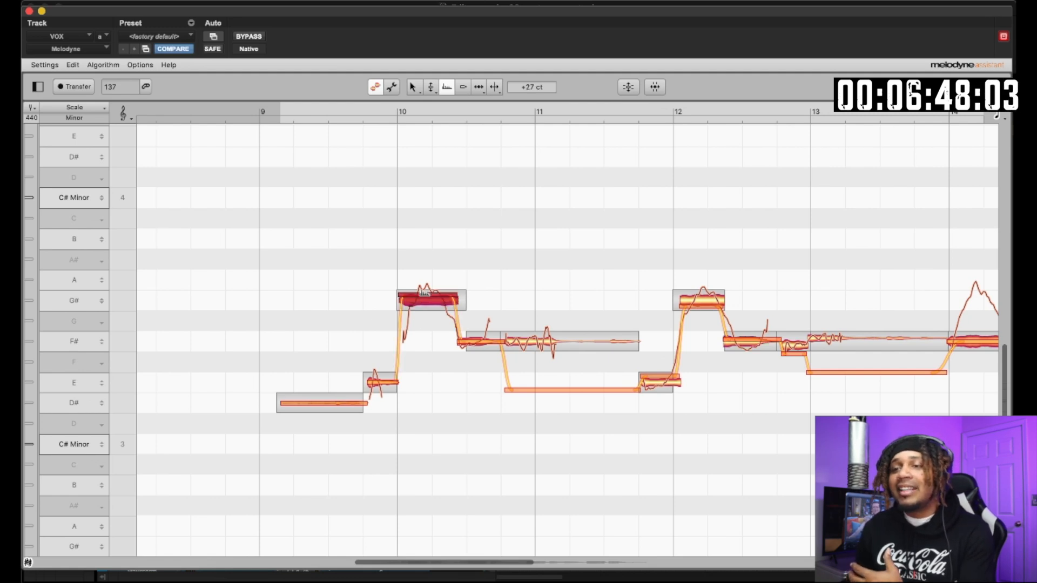
key(space)
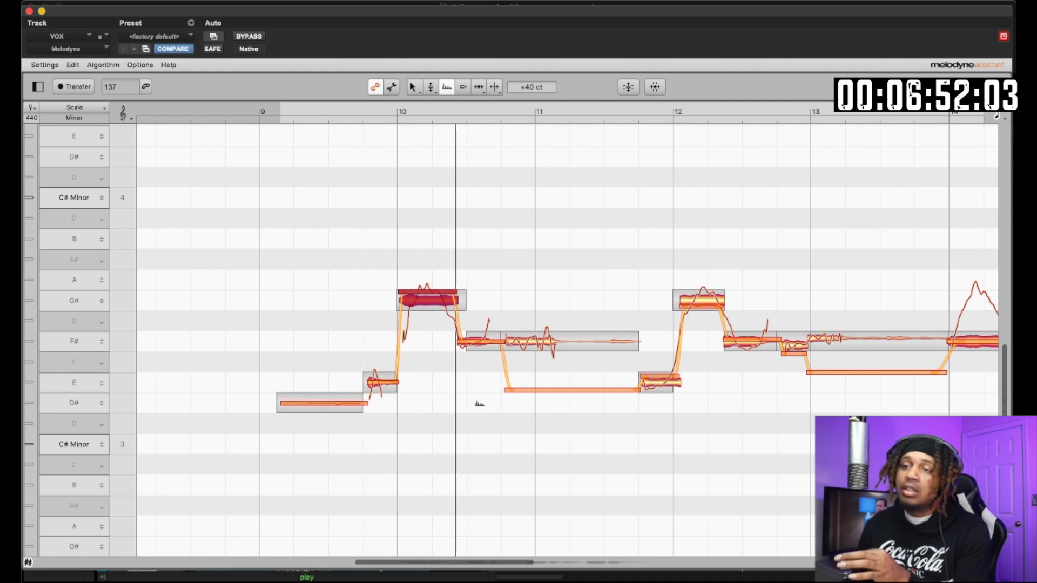
key(space)
click(474, 340)
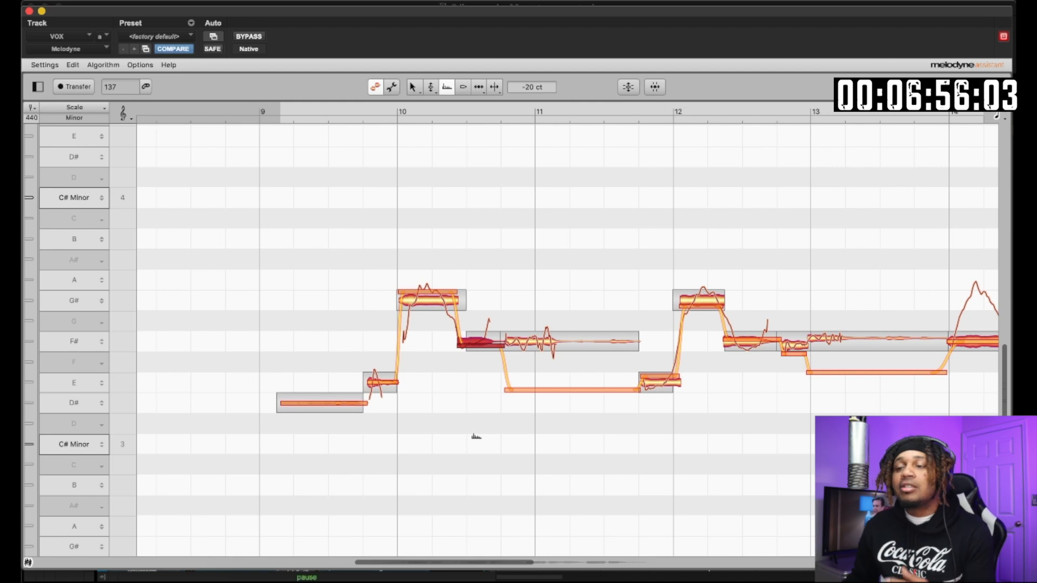
key(space)
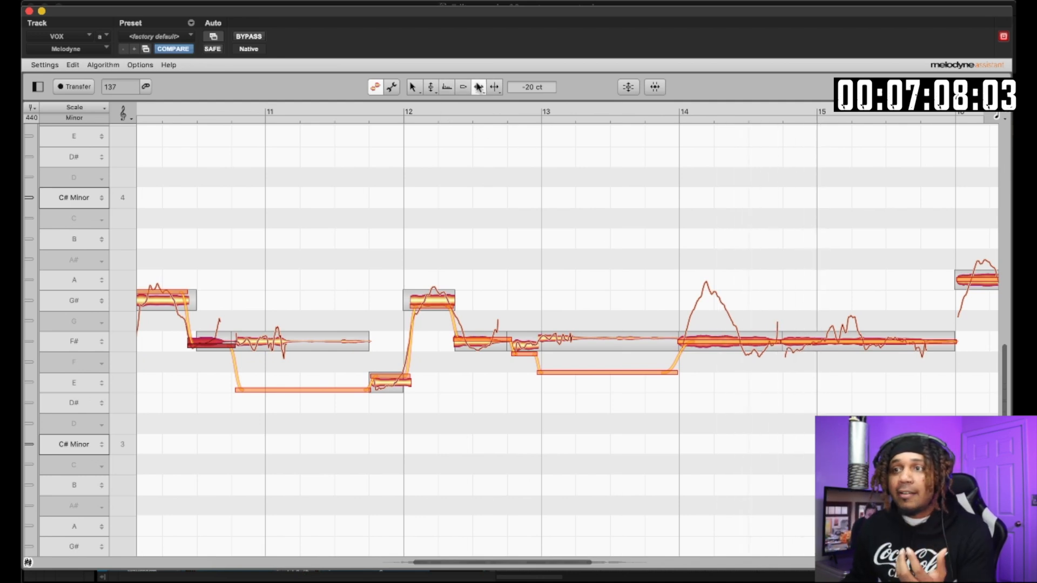
- With the Time Handle Tool, add two time handles to the long F# note, on either side of the bar 11 line, and play it back
click(424, 234)
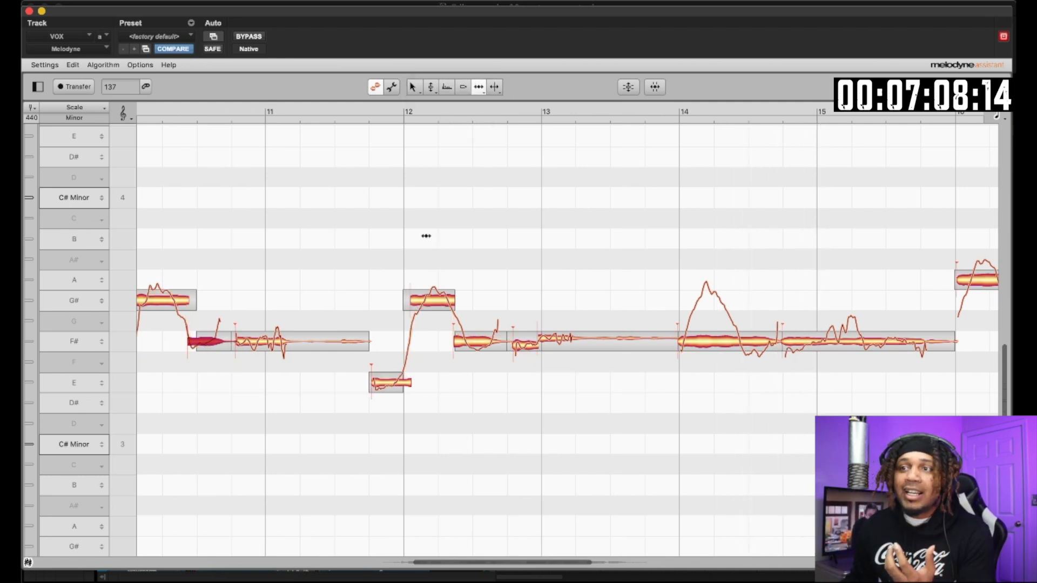
click(479, 87)
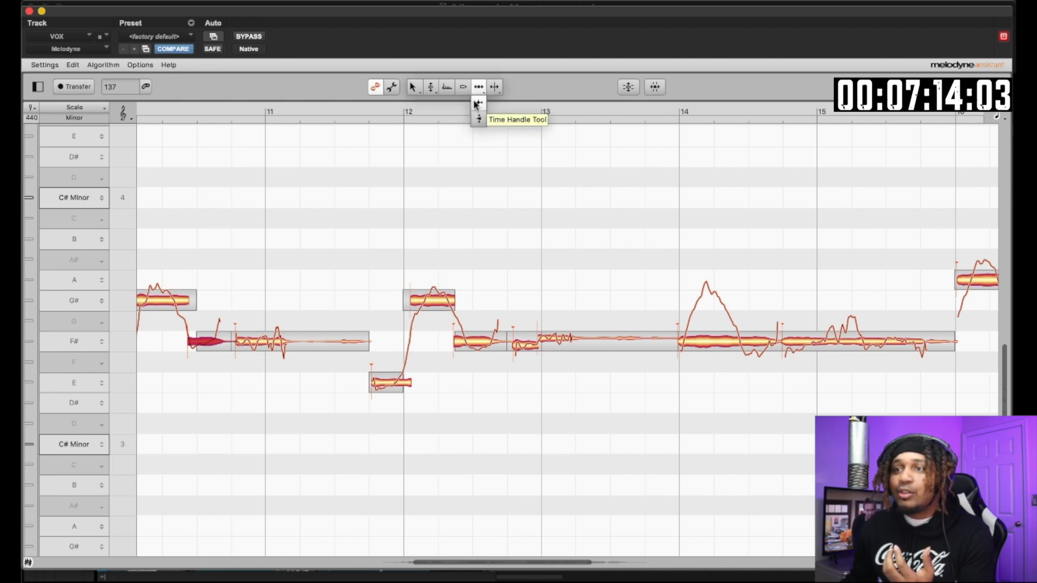
click(477, 104)
scroll(348, 219, left, 5)
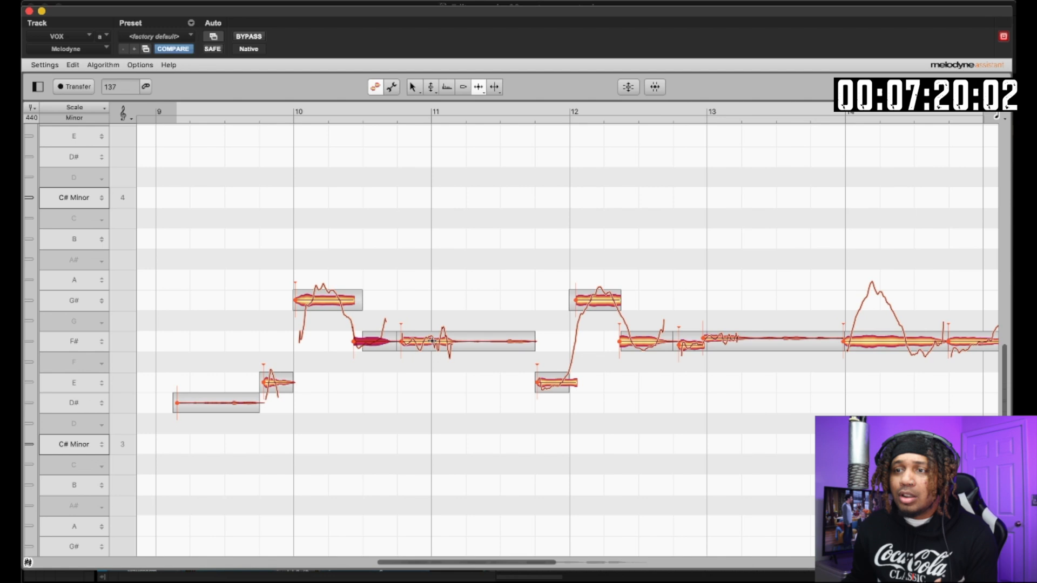
click(425, 341)
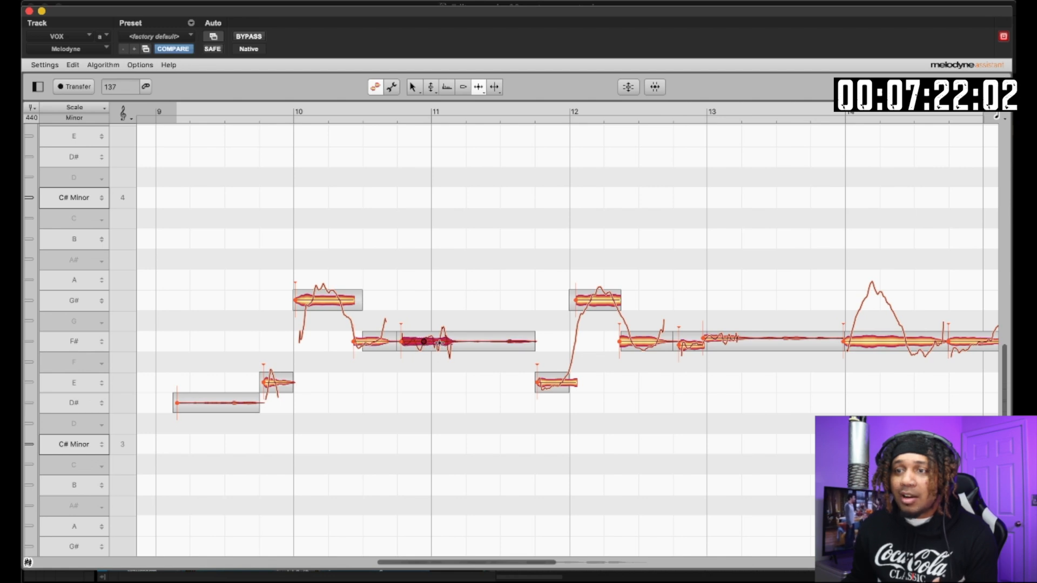
drag(440, 341, 448, 341)
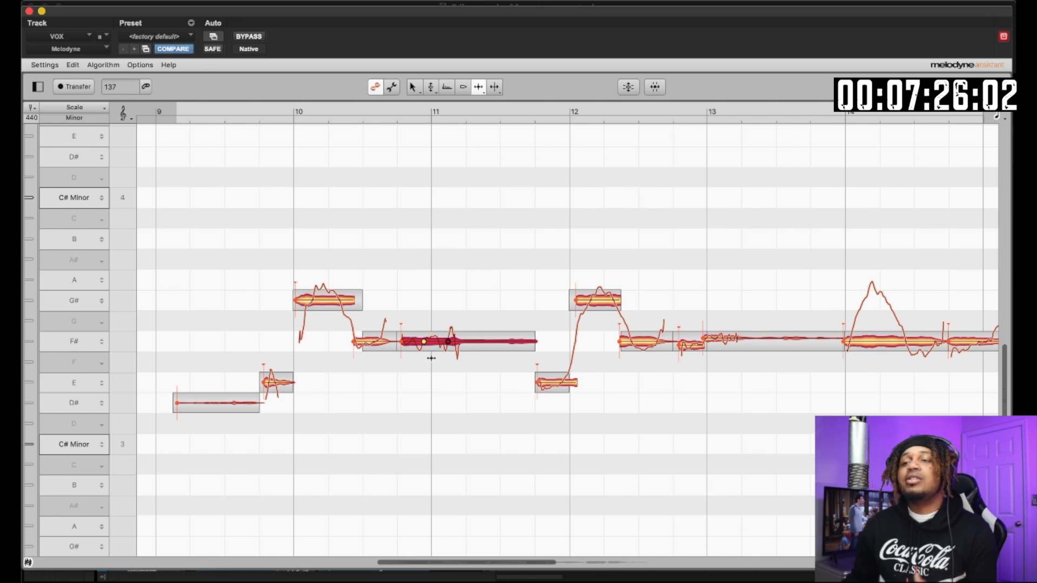
key(space)
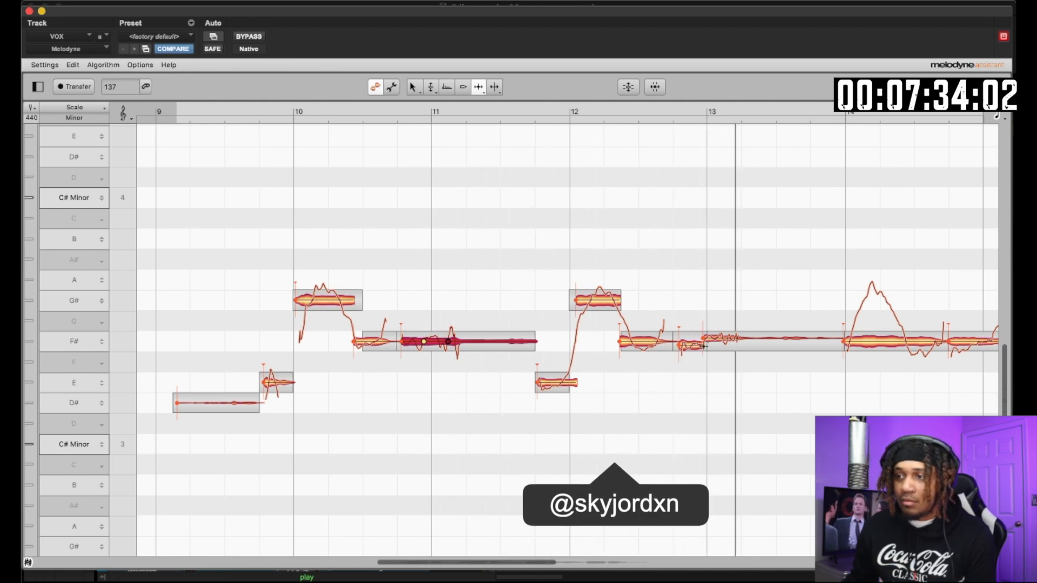
key(space)
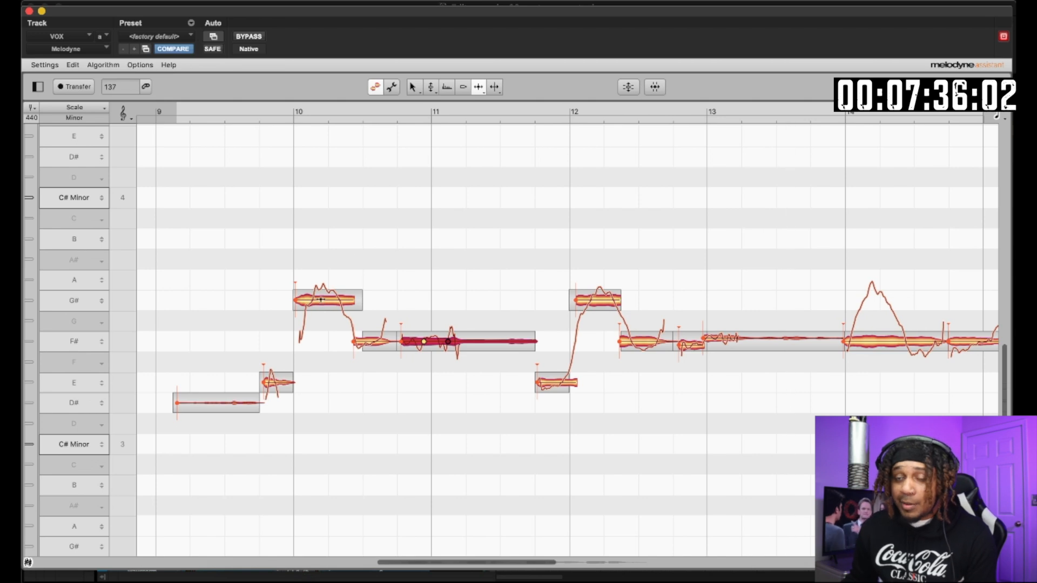
- Audition the long F# note and try pulling its second time handle back beside the first one at the bar 11 line
key(space)
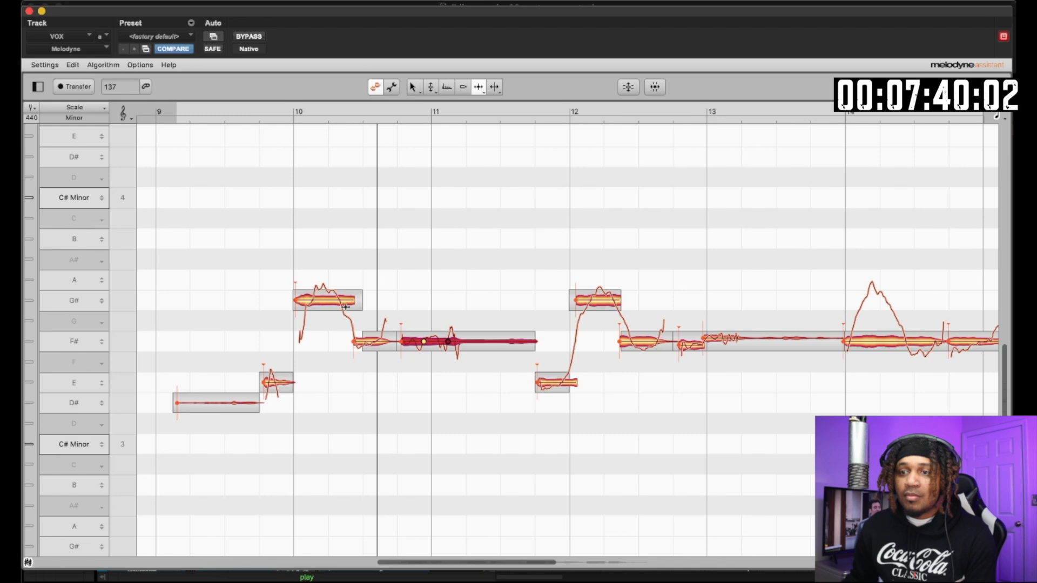
key(space)
drag(446, 343, 428, 344)
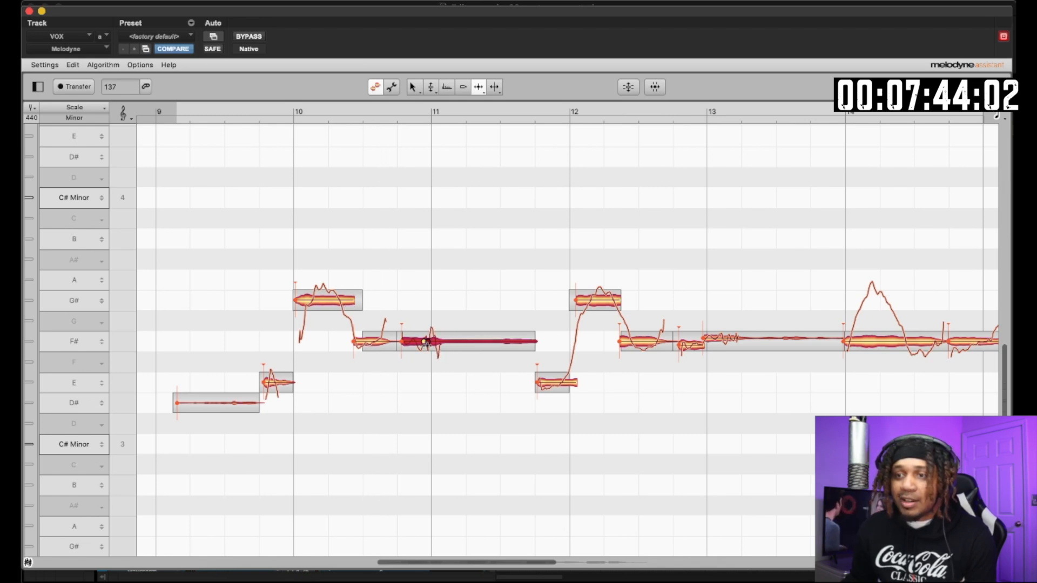
key(space)
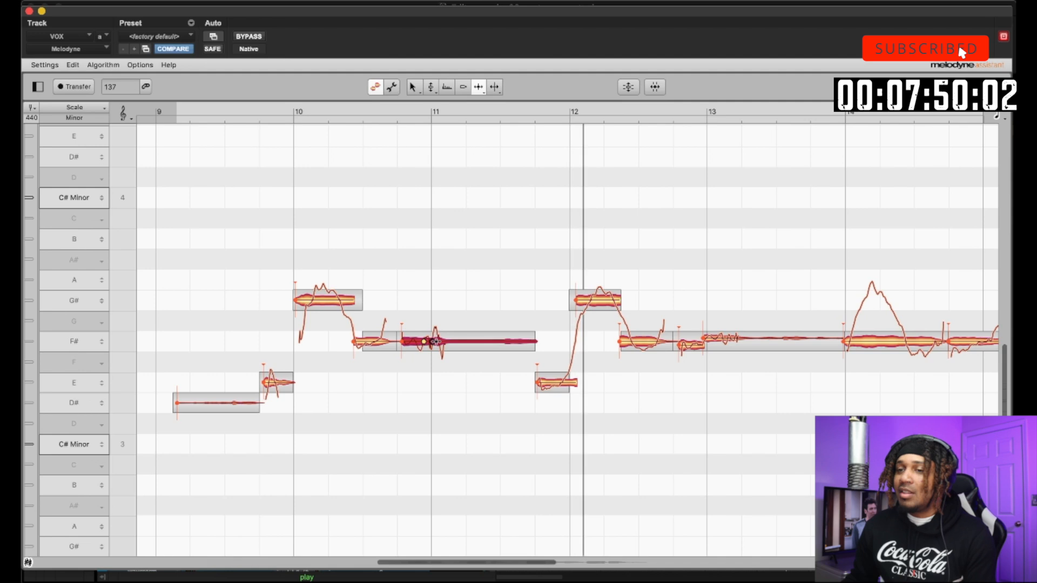
- Try stretching the second time handle of the long F# note to nearly the middle of bar 11 and play it back
drag(440, 344, 490, 352)
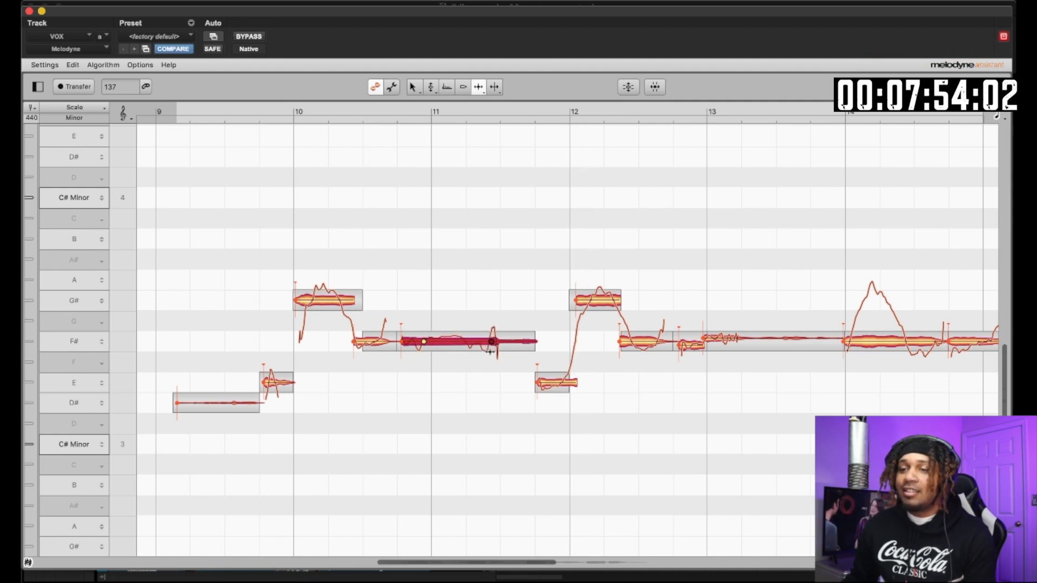
key(space)
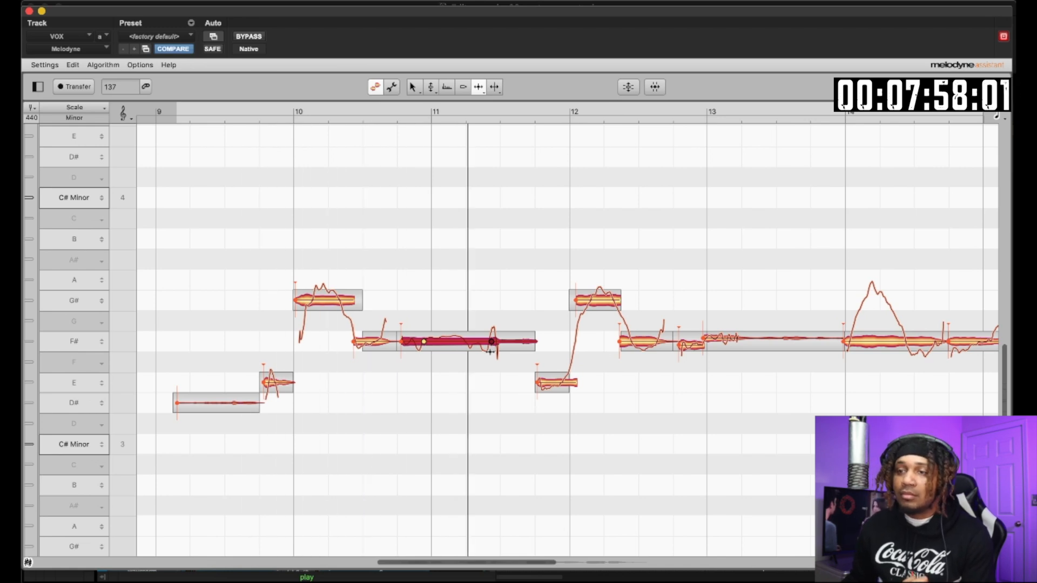
key(space)
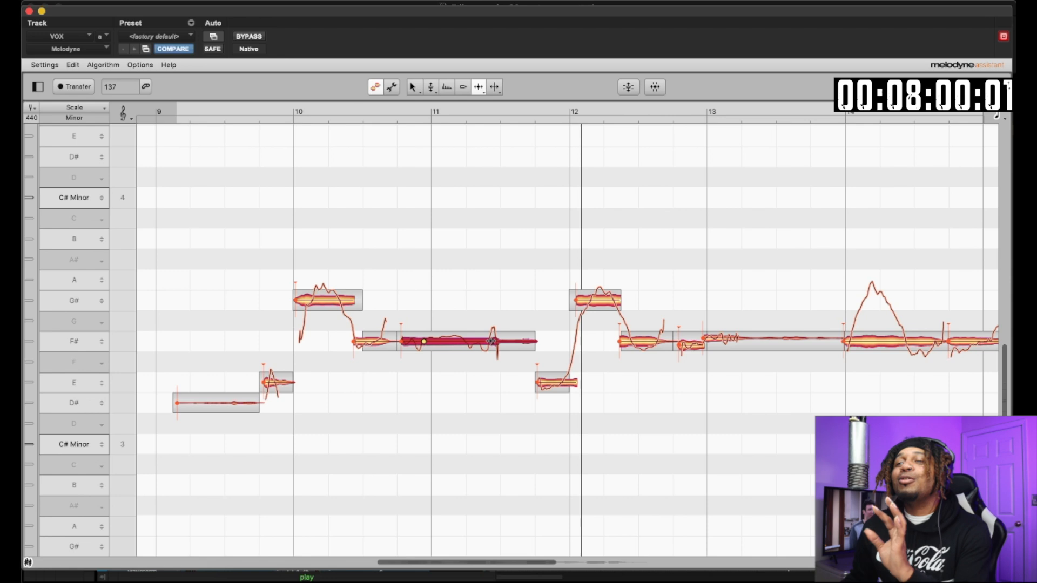
- Reposition the two time handles on the long F# note around the bar 11 line, add a third near mid-bar, and play it back
drag(490, 342, 434, 342)
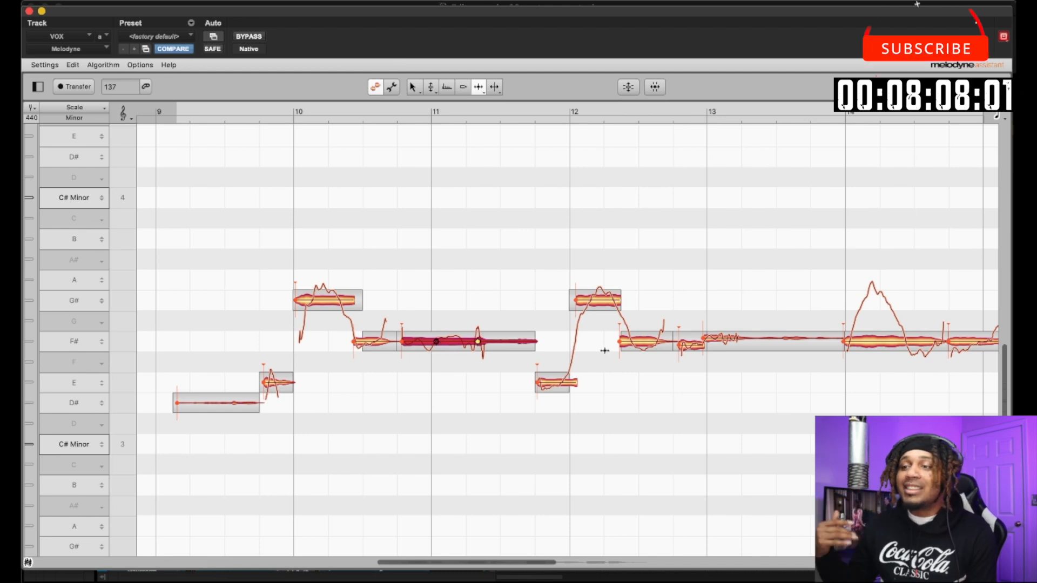
key(space)
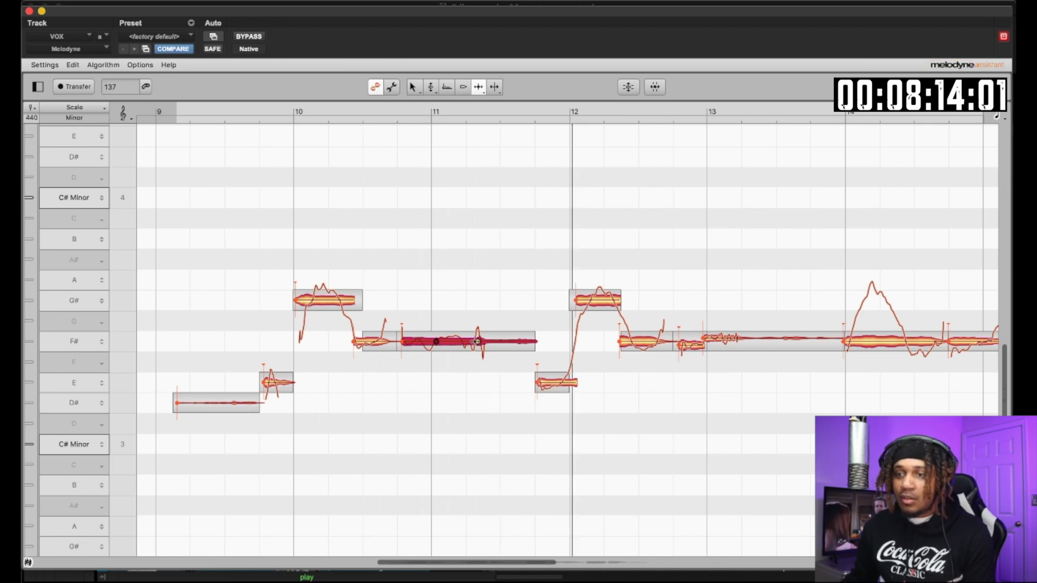
key(space)
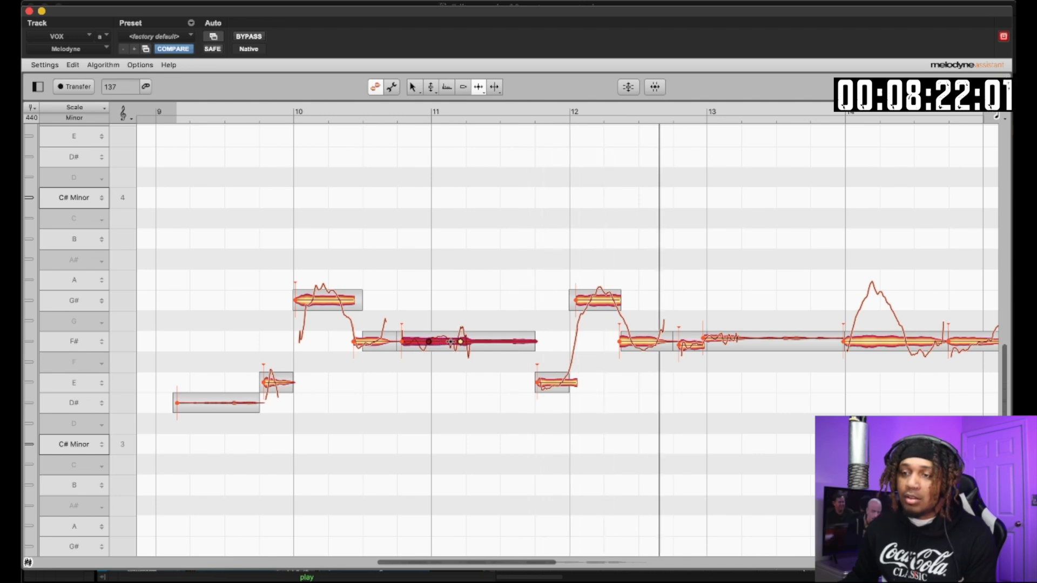
key(space)
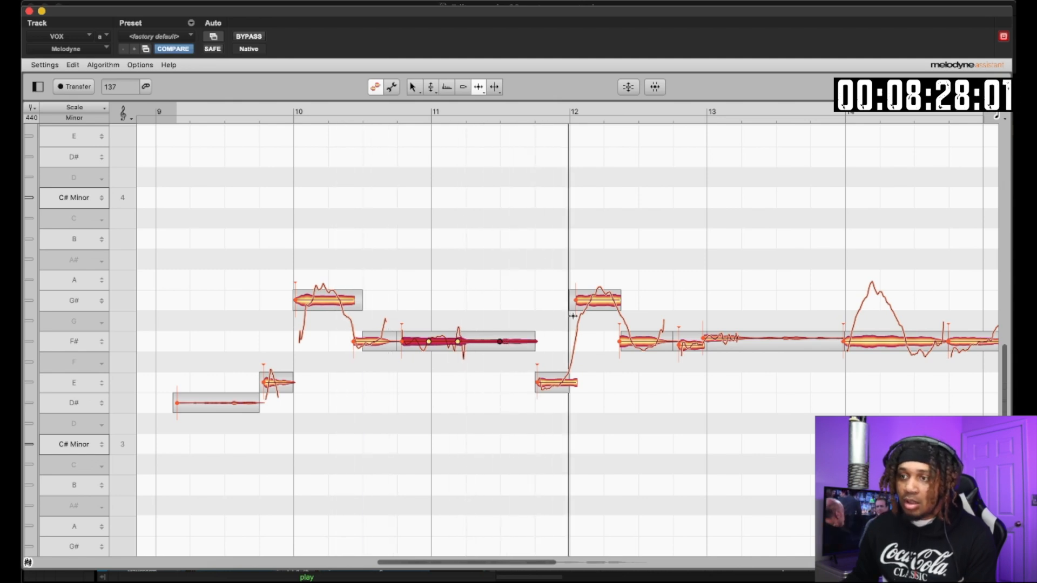
- Add a time handle in the middle of the G# note at bar 12, nudge it slightly forward in time, and play it back
click(602, 300)
key(space)
drag(603, 300, 606, 300)
key(space)
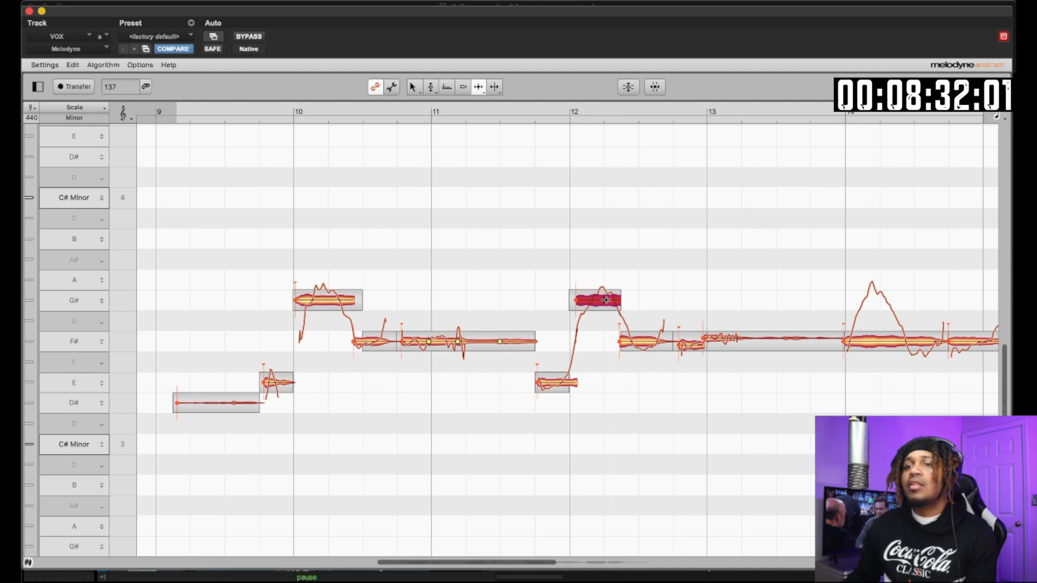
key(space)
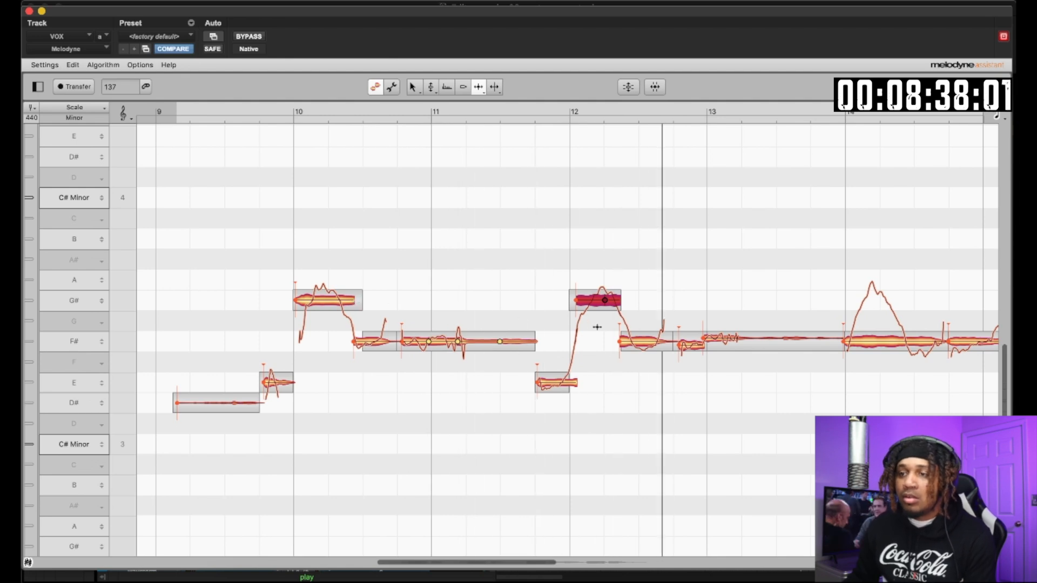
- Pull the middle time handle of the bar 12 G# note slightly earlier, add one handle on each side of it, and play it back
key(space)
drag(604, 300, 597, 300)
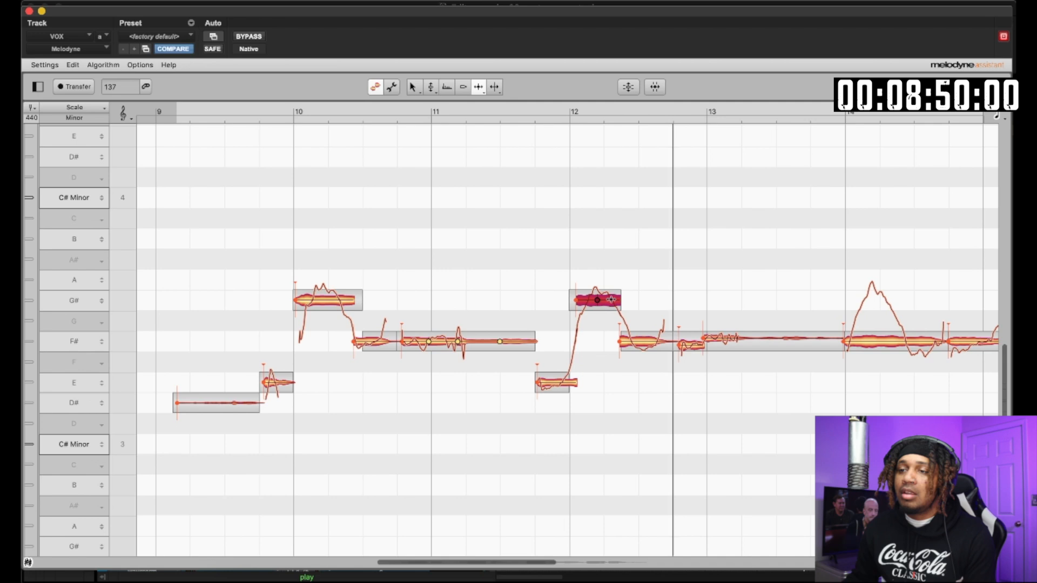
key(space)
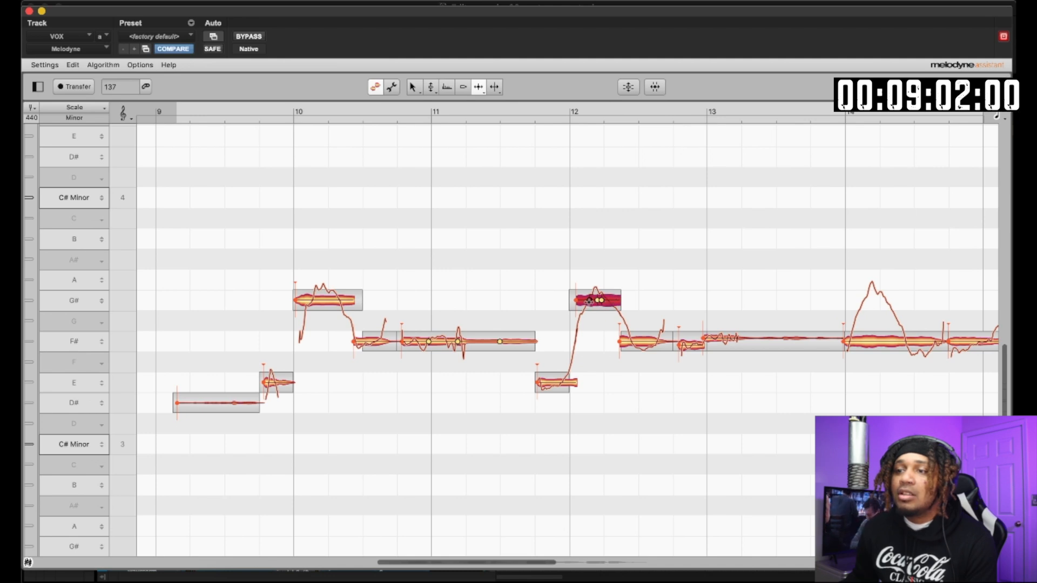
key(space)
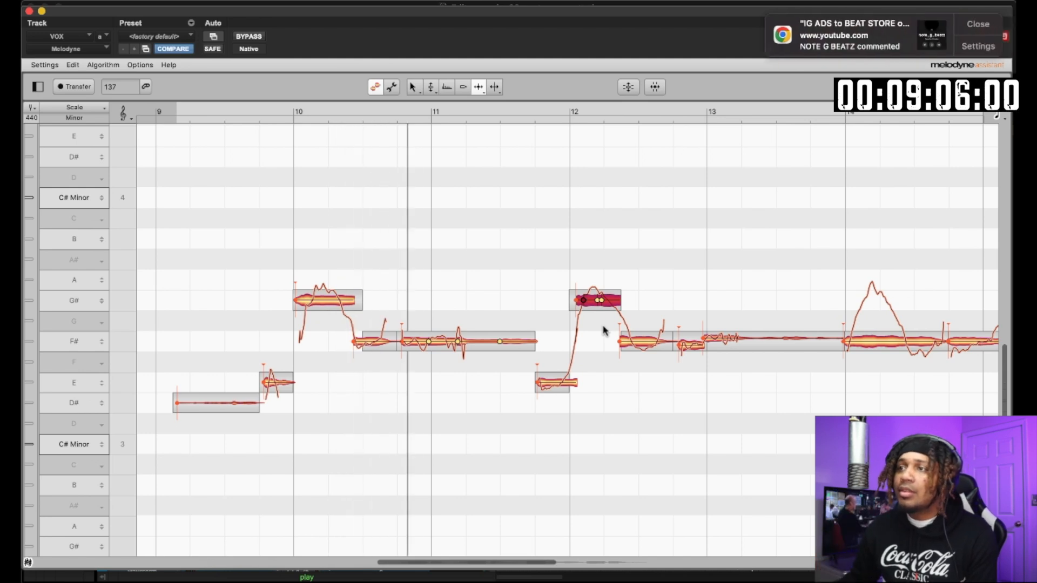
click(986, 26)
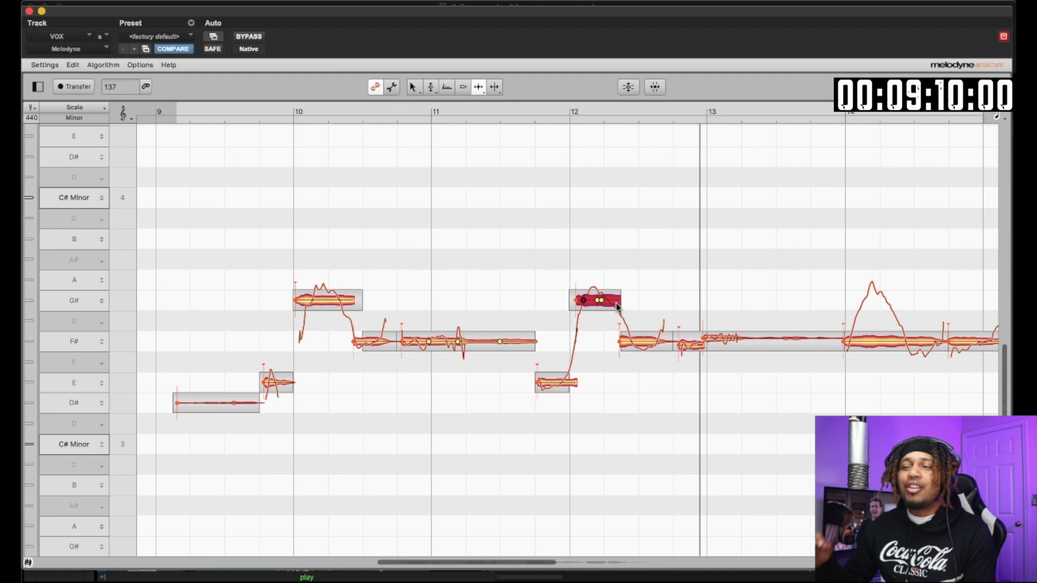
key(space)
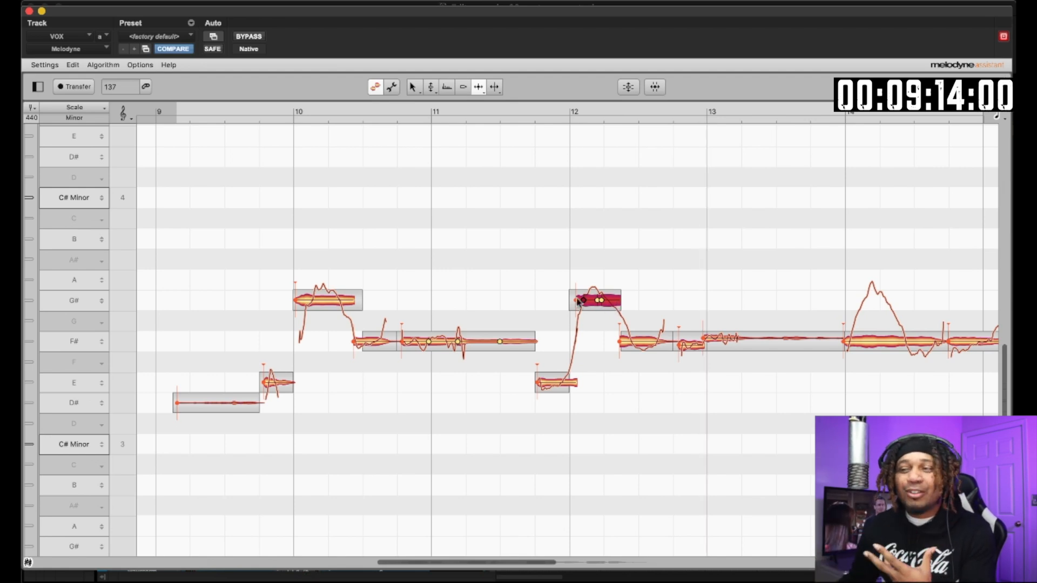
- Close Melodyne and compare the vocal with the Melodyne insert bypassed and active, playing from just before bar 9
click(29, 11)
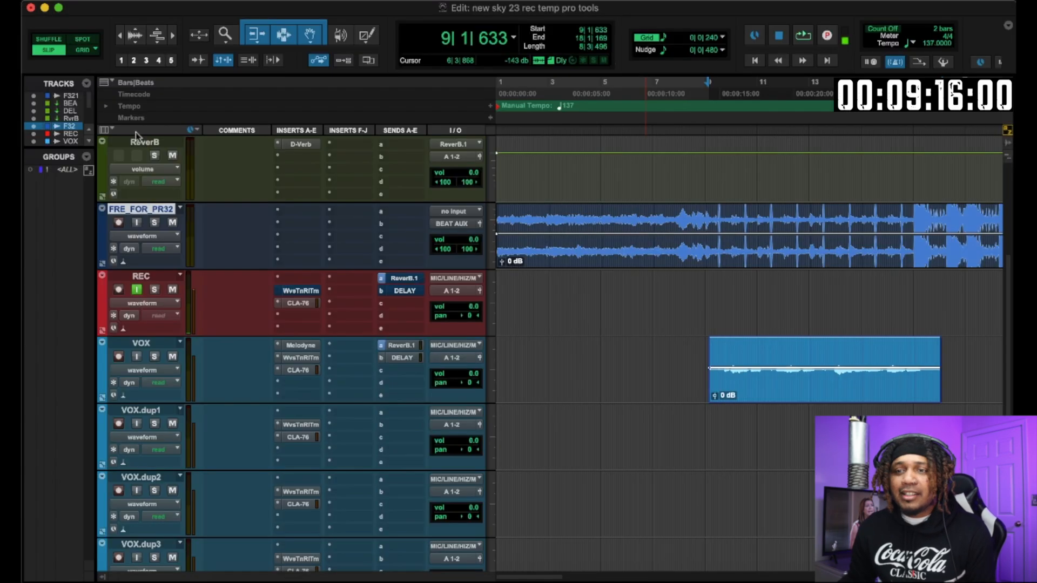
click(304, 345)
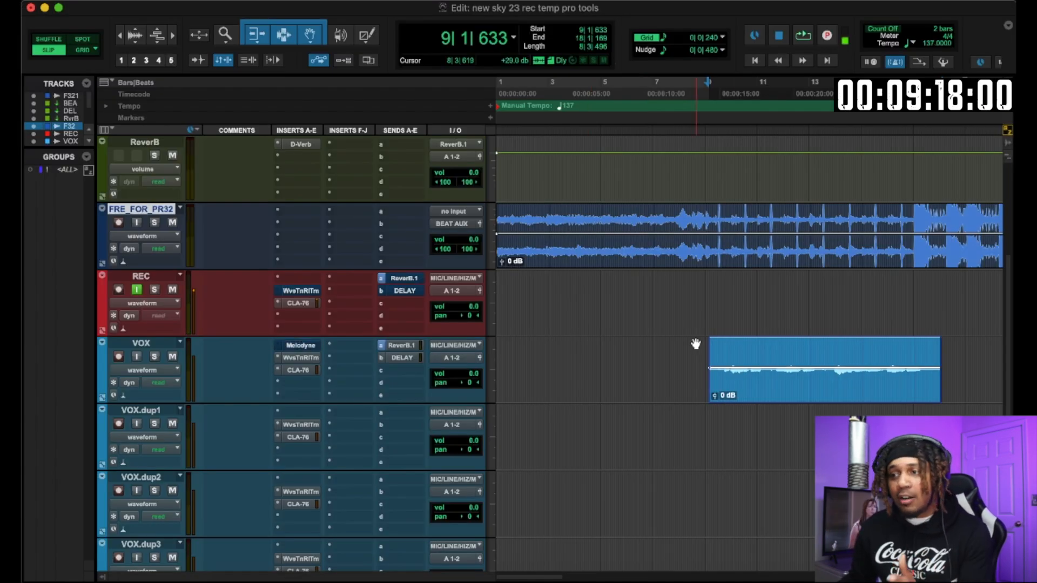
click(703, 303)
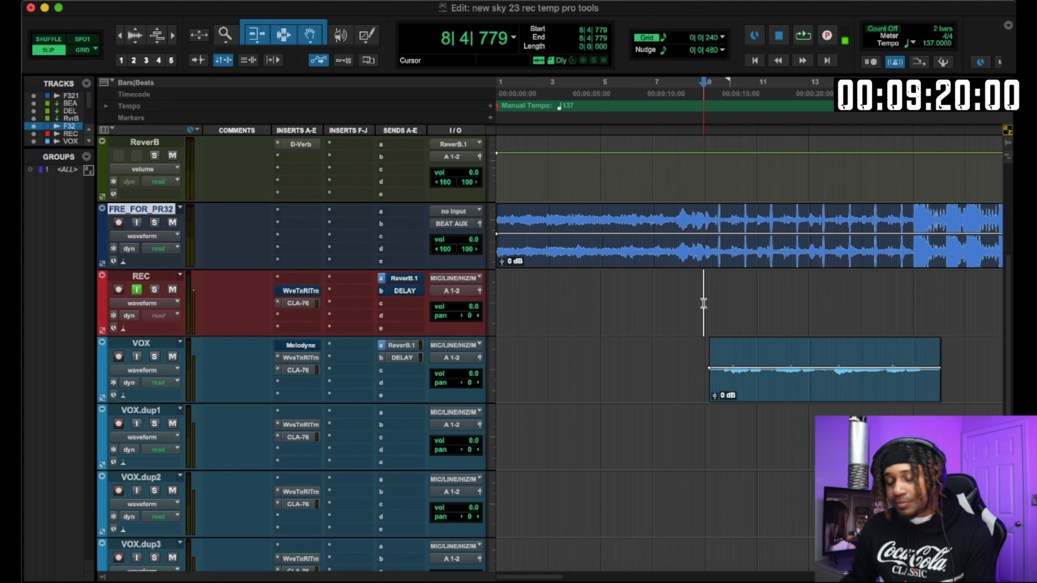
key(space)
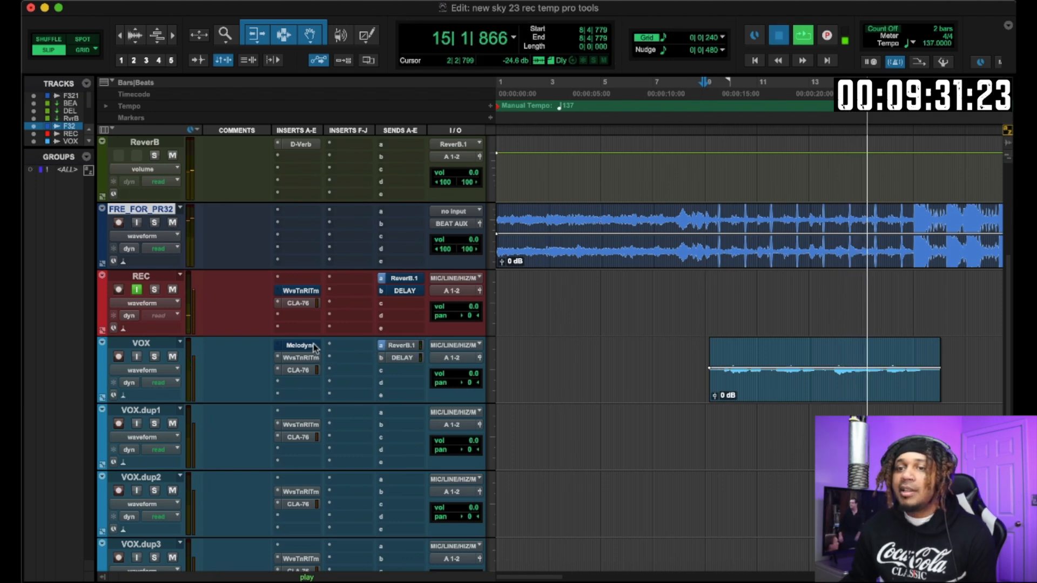
key(space)
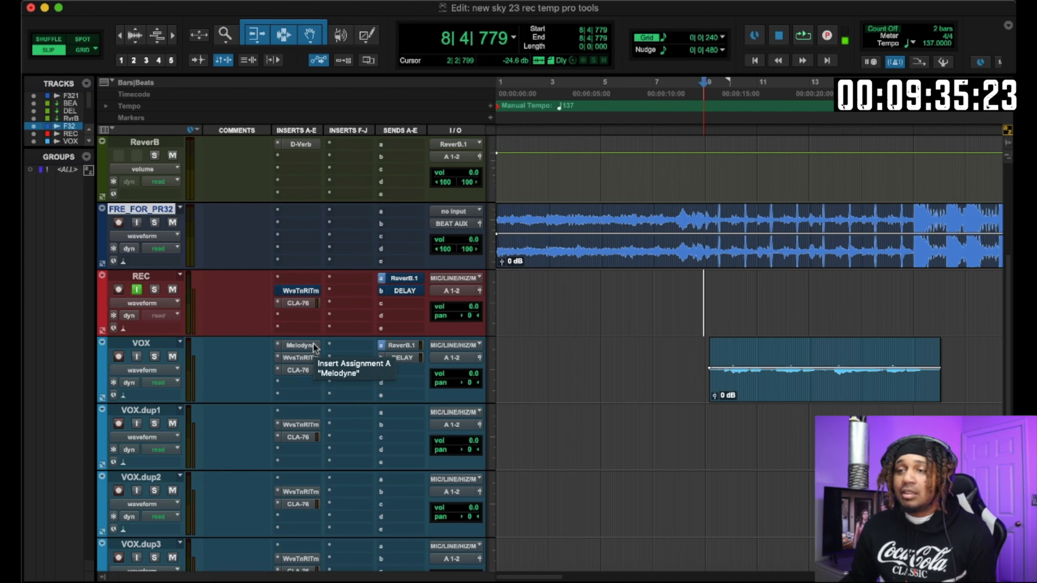
key(space)
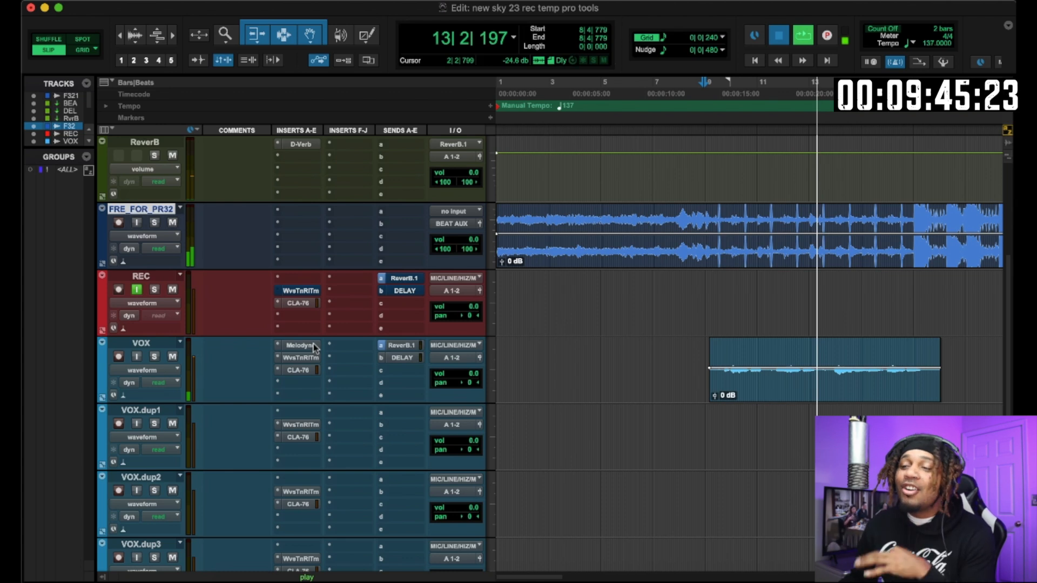
- Reopen Melodyne on the VOX track to review the edited notes and close it again
click(300, 345)
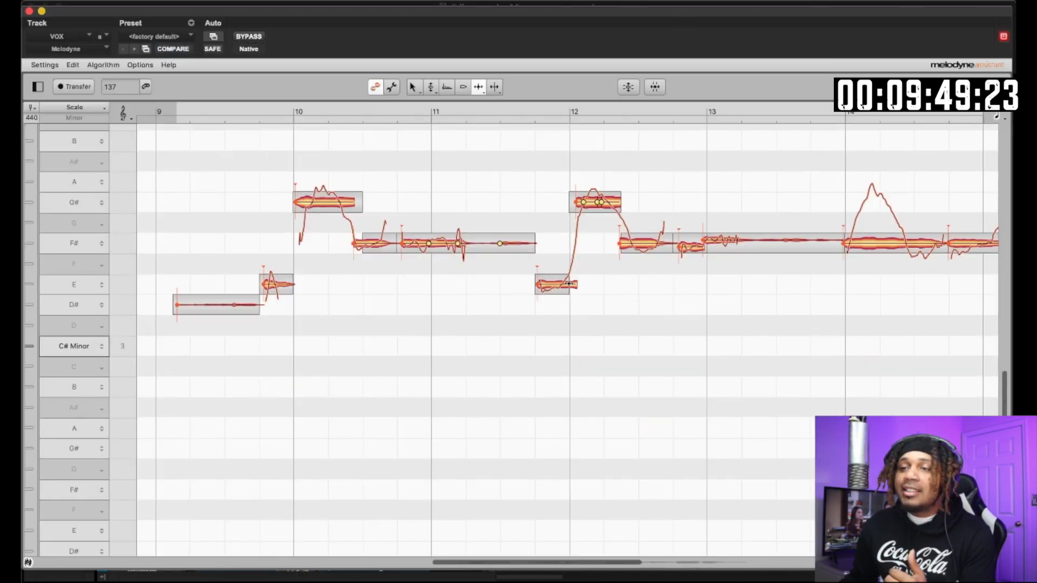
scroll(569, 283, up, 3)
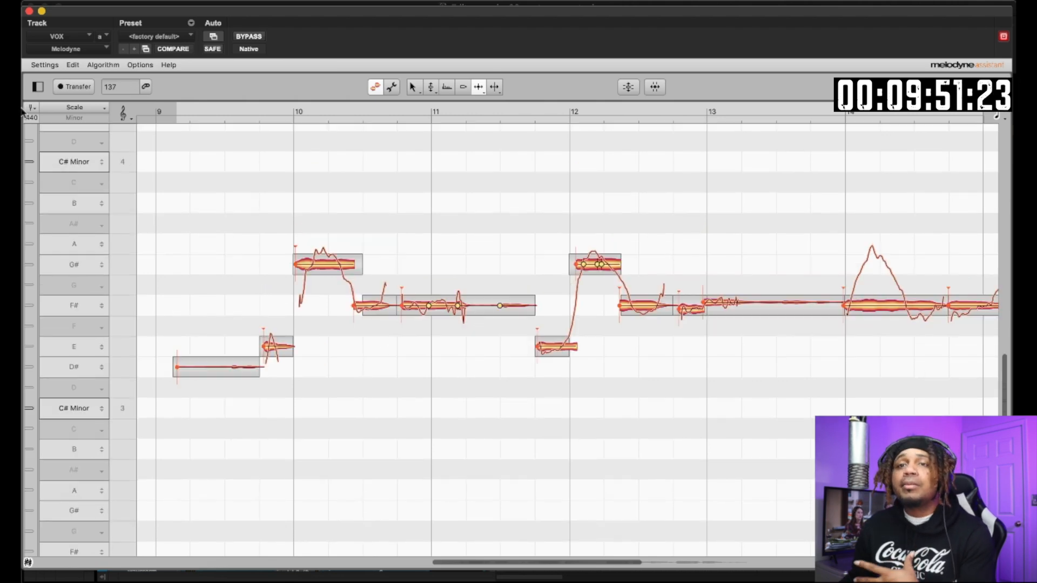
click(29, 11)
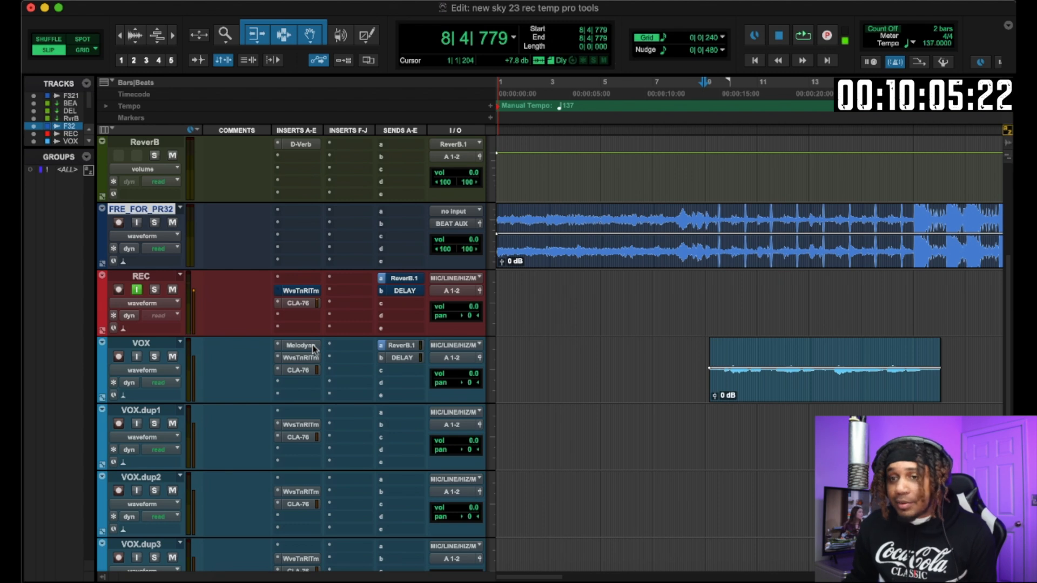
- Insert the Antares AVOX THROAT (mono) plug-in in the VOX track's insert slot D and move its window clear of the VOX clip
click(309, 383)
mouse_move(324, 383)
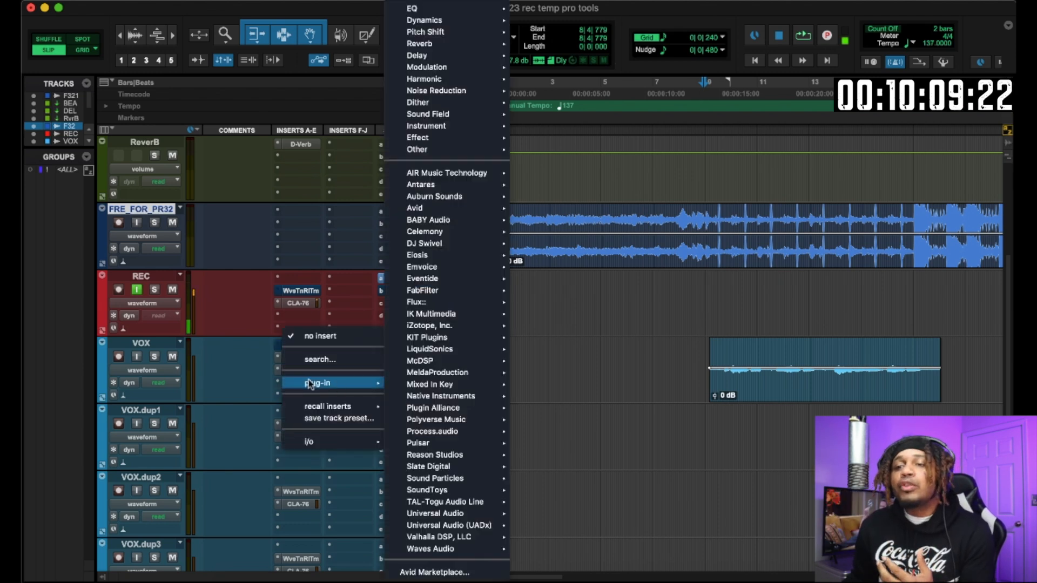
mouse_move(466, 185)
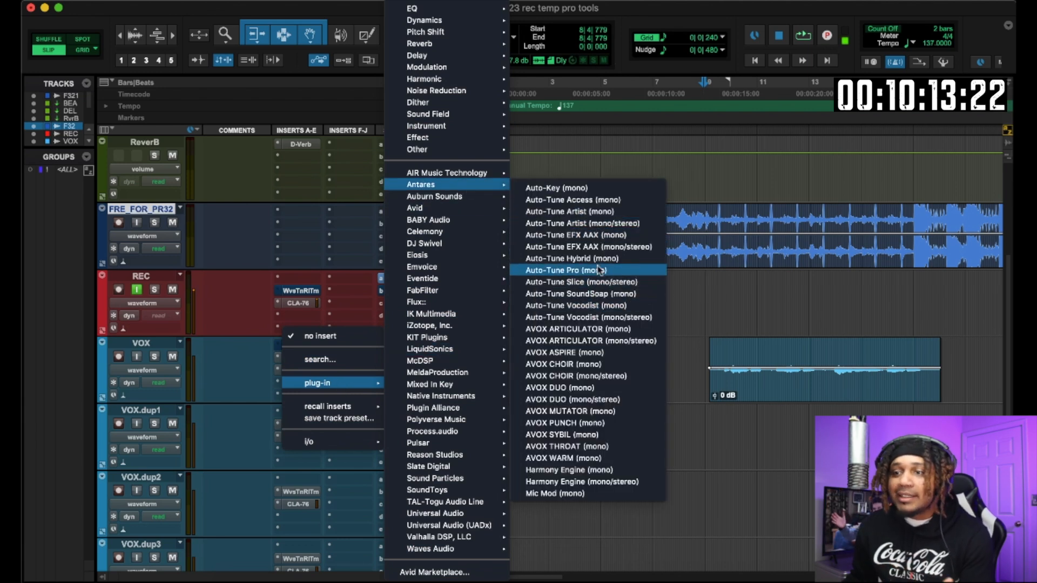
click(593, 438)
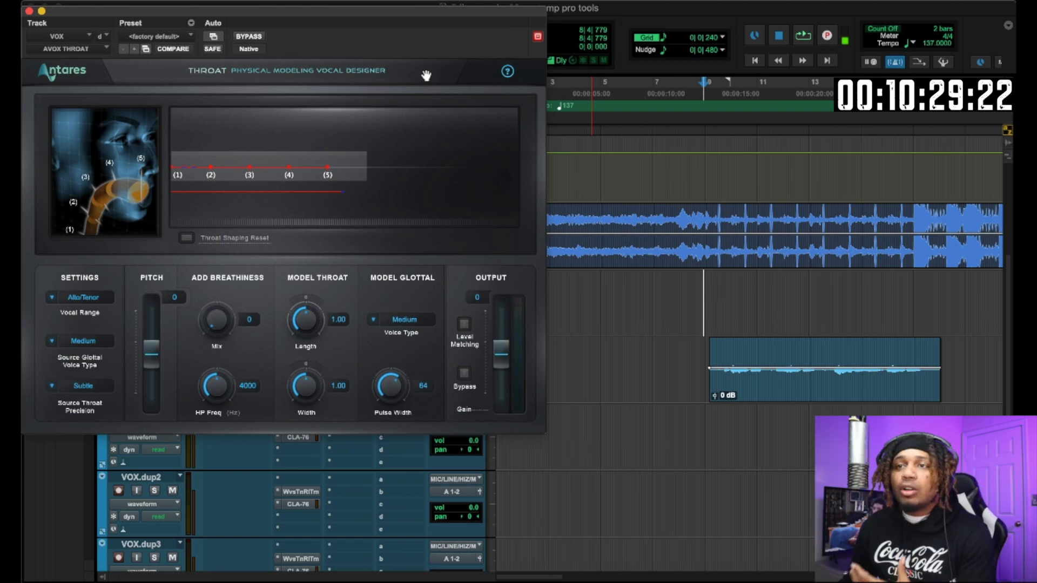
drag(369, 7, 493, 22)
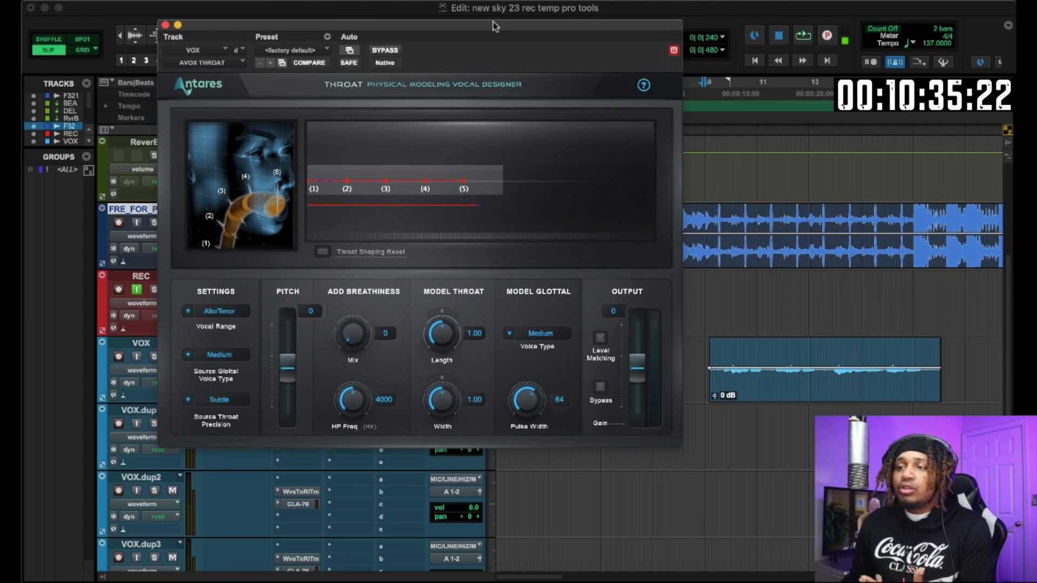
- Select the VOX clip and play it through THROAT with the factory default settings
click(775, 396)
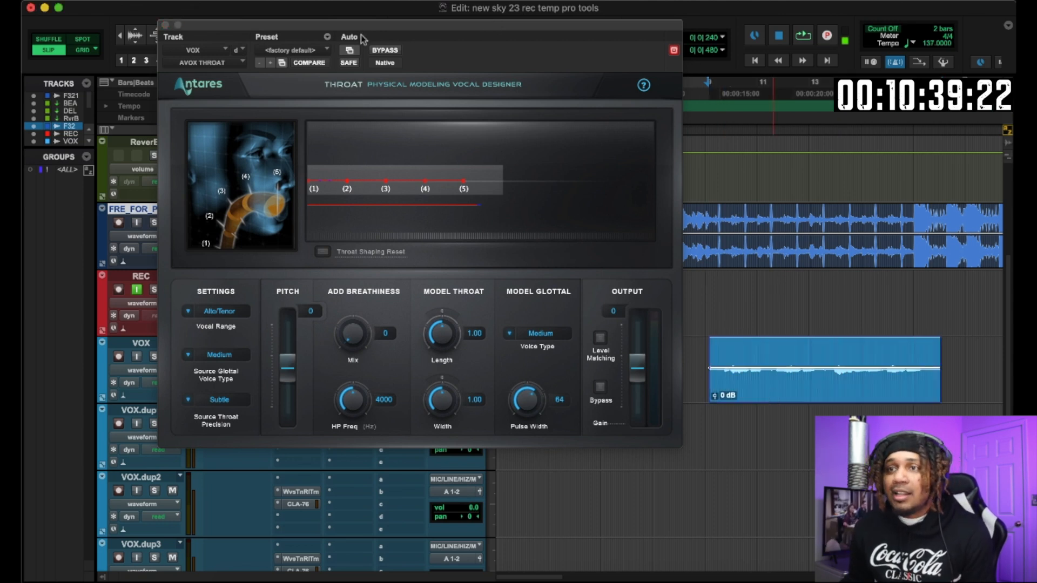
drag(307, 24, 294, 44)
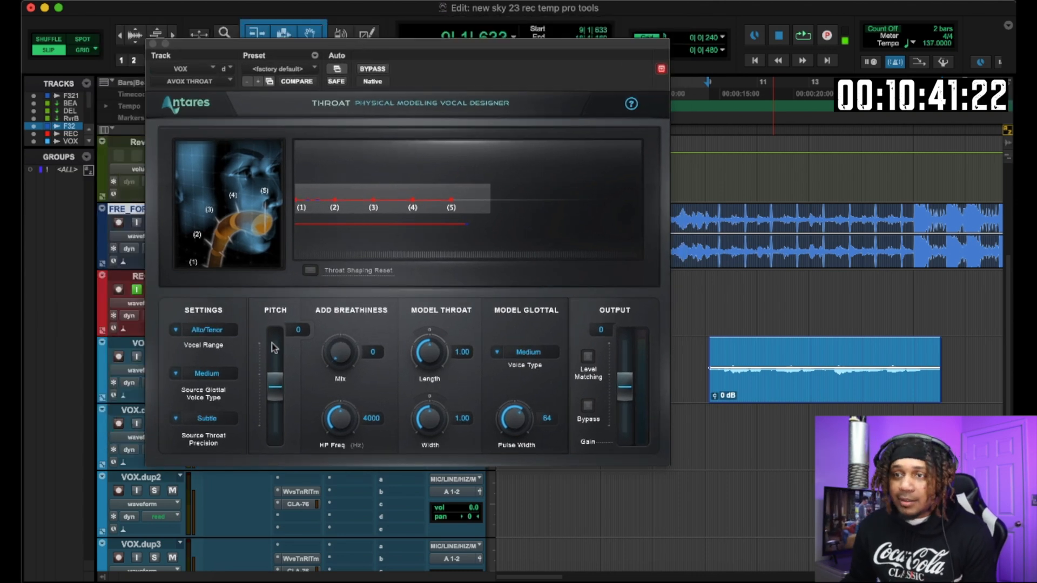
key(space)
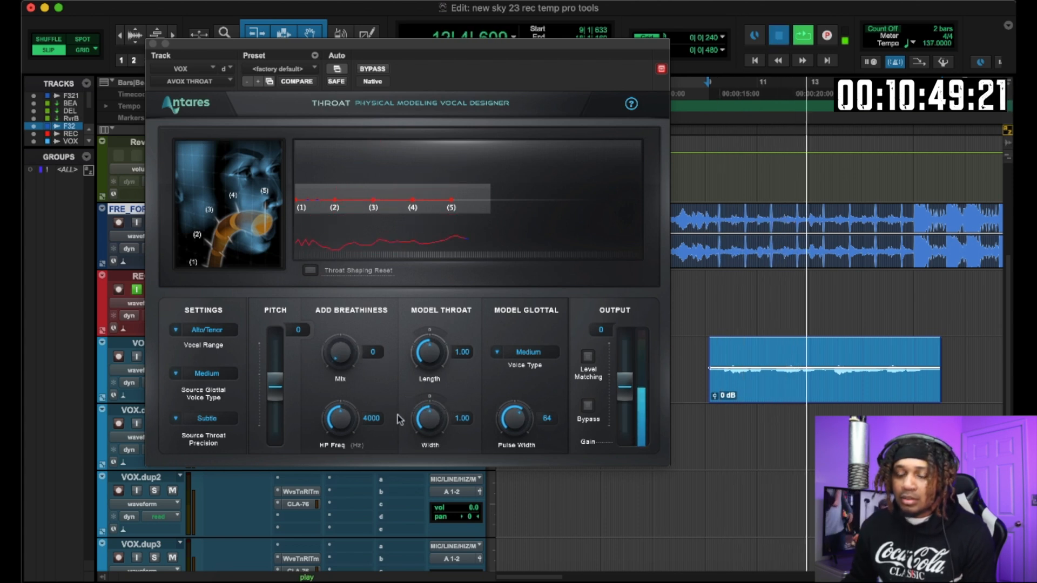
key(space)
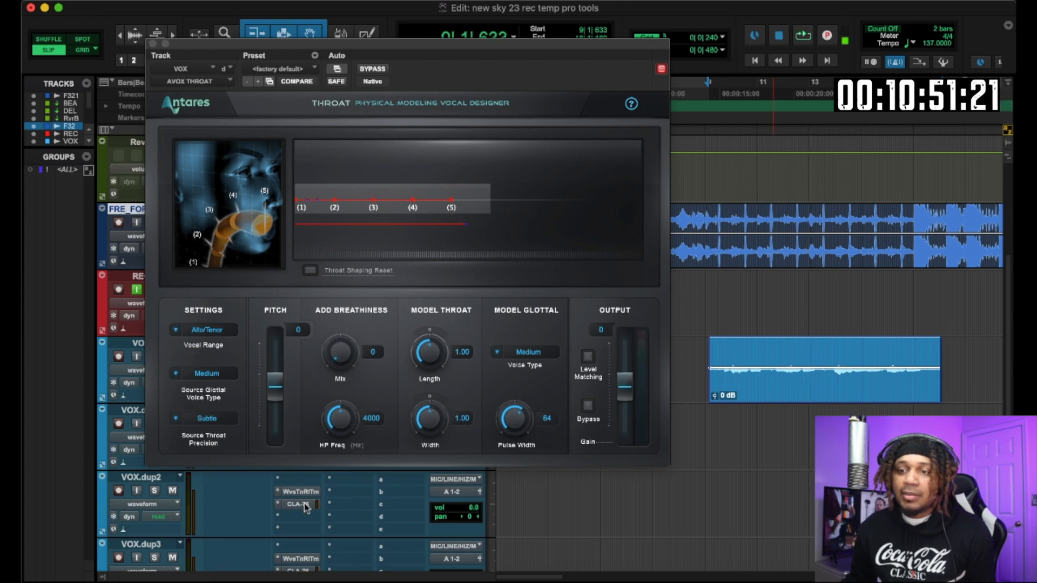
- Close the THROAT window and bypass the WvsTnRlTm and CLA-76 inserts on the duplicate VOX tracks
drag(195, 44, 411, 11)
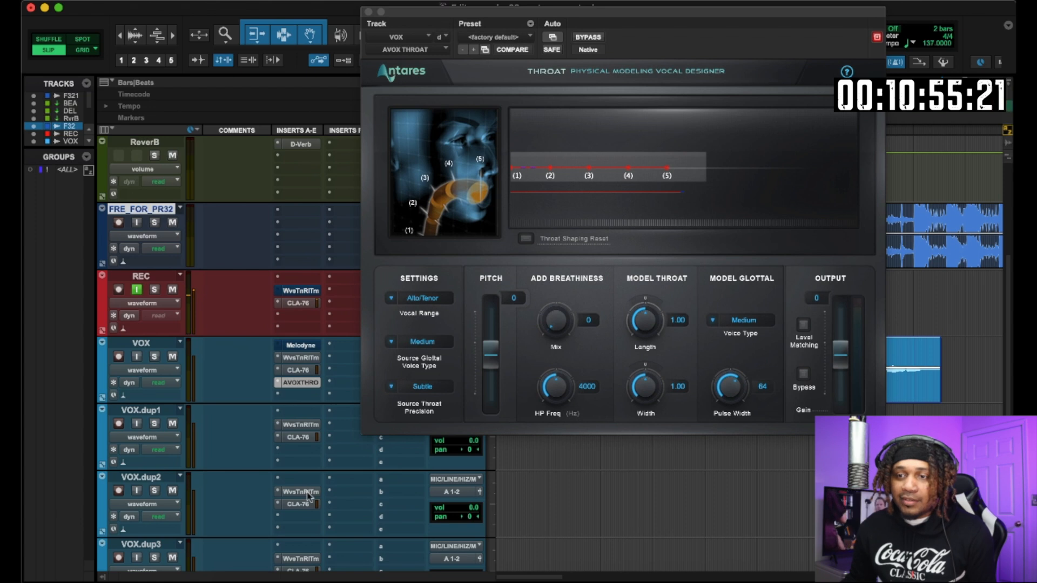
click(368, 12)
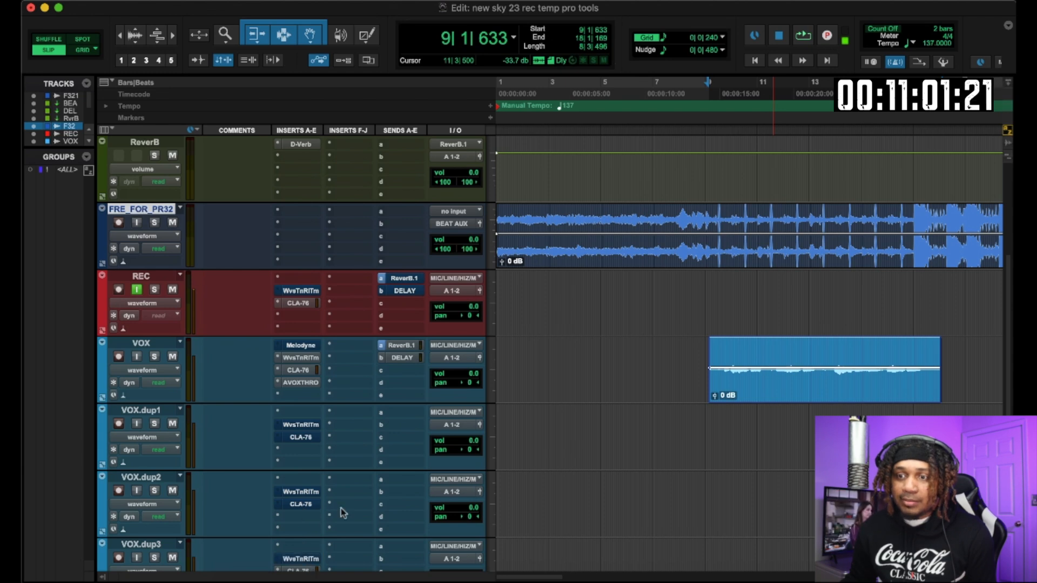
scroll(343, 502, down, 5)
scroll(309, 272, up, 7)
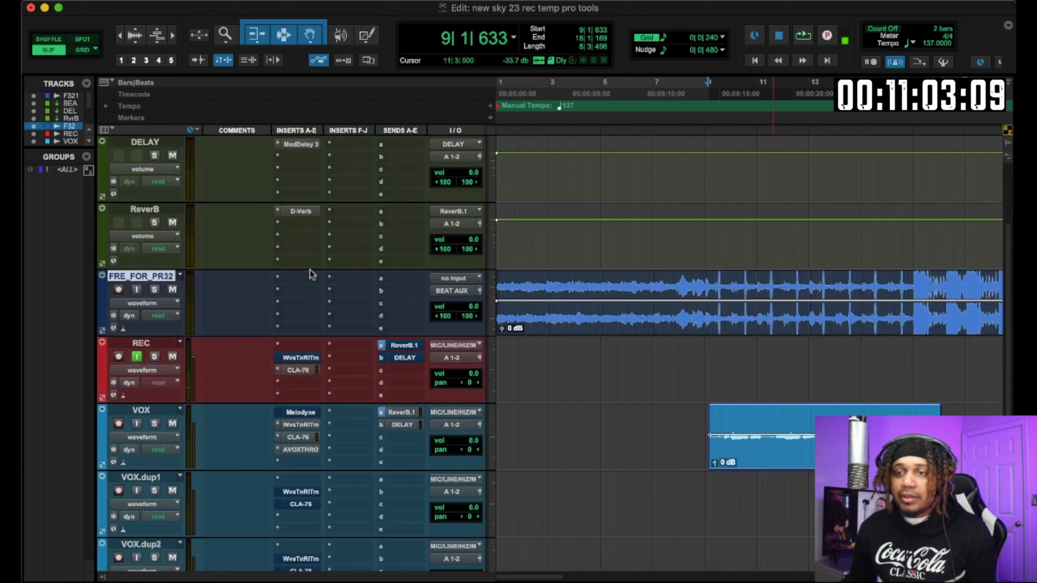
- Reopen AVOX THROAT on the VOX track and, during playback, try a Model Throat Width of 1.45 and reduce it to 0.84
click(299, 448)
drag(550, 7, 321, 20)
click(813, 459)
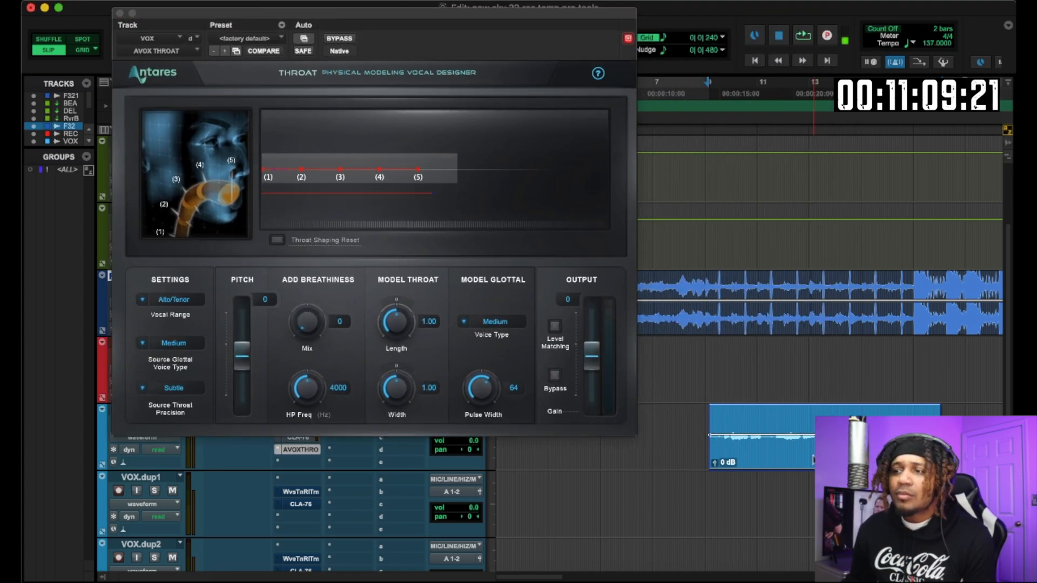
key(space)
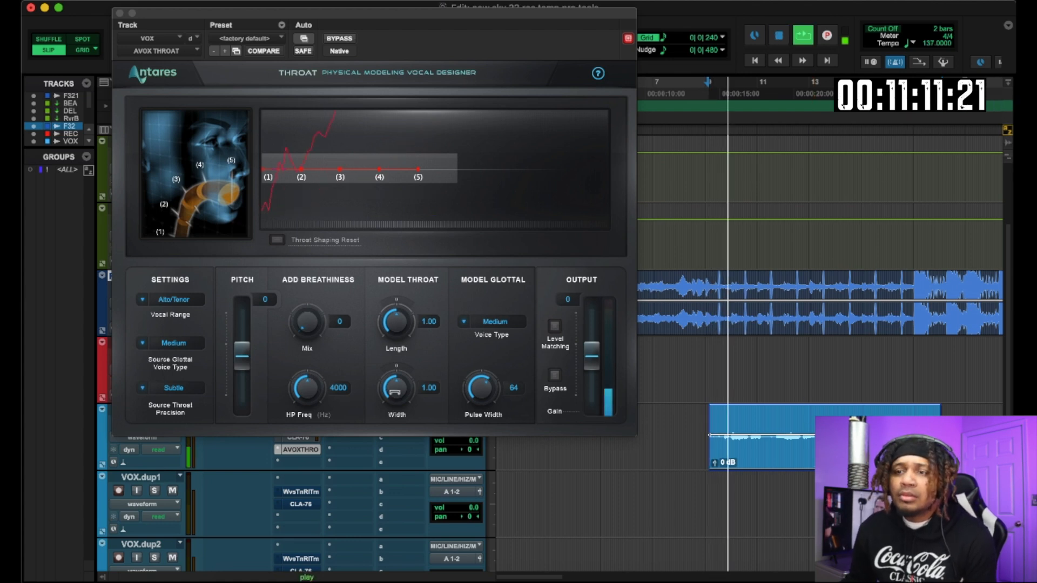
drag(396, 388, 398, 350)
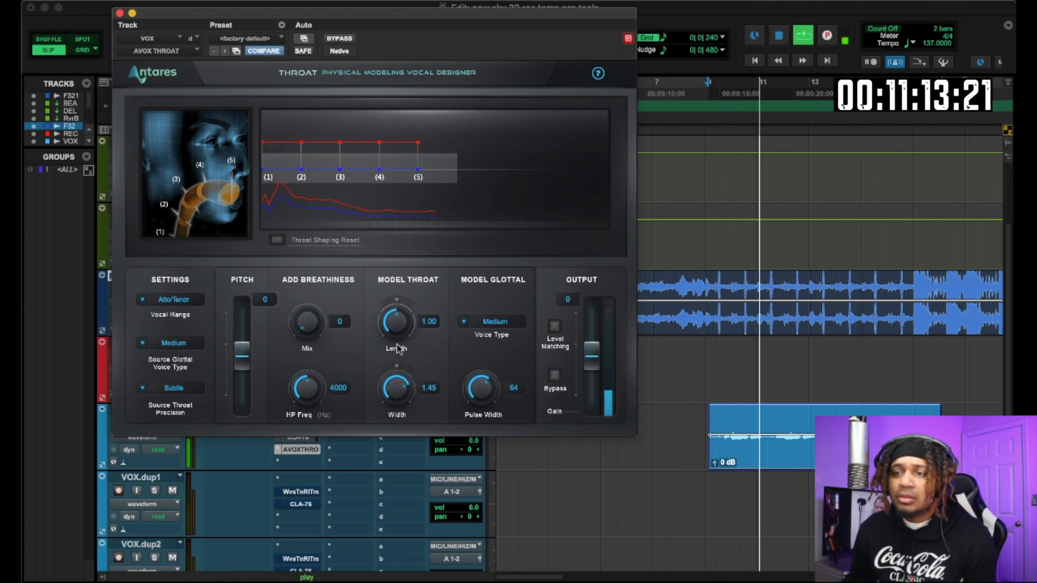
drag(386, 371, 377, 395)
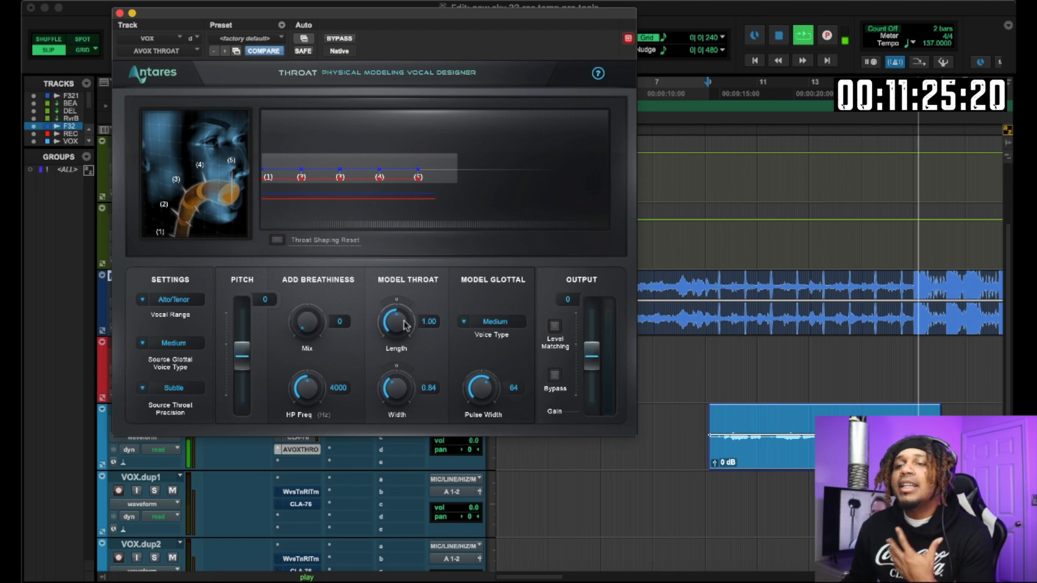
- Try a Model Throat Length of 1.22 during playback, and fine-tune the Length to 1.07 and the Width to 0.82
key(space)
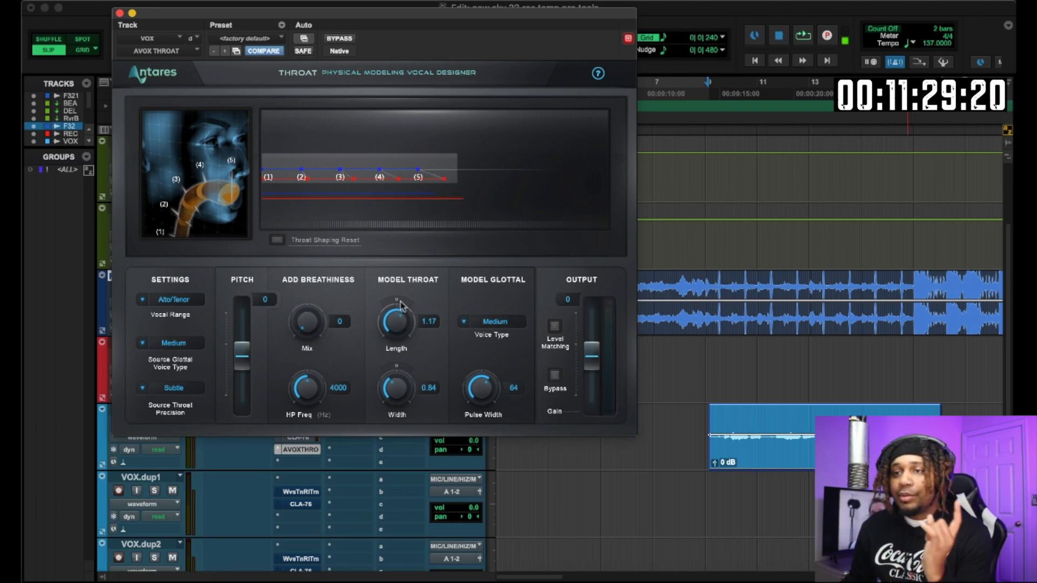
drag(401, 306, 400, 305)
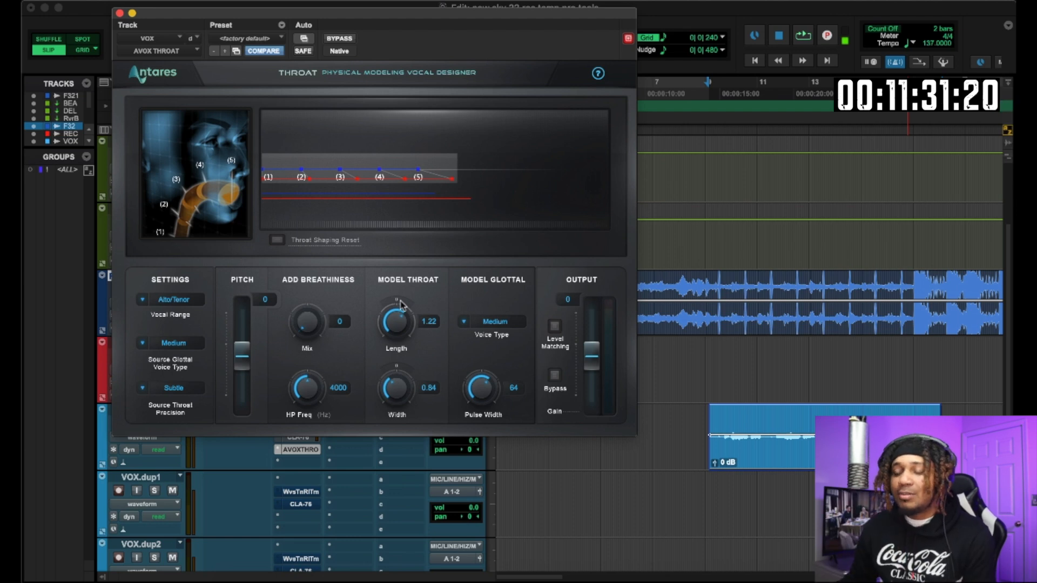
key(space)
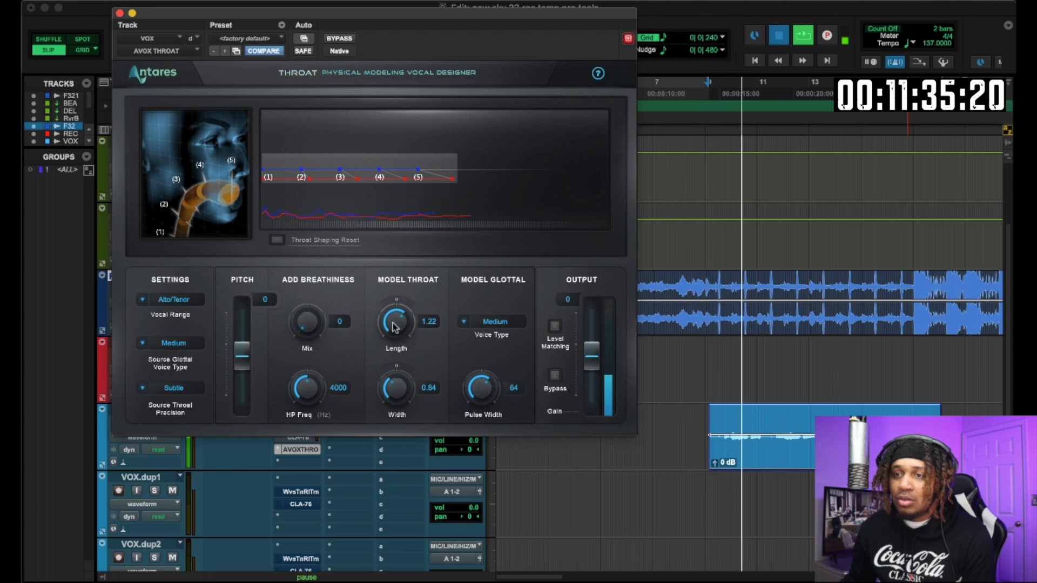
drag(393, 326, 395, 334)
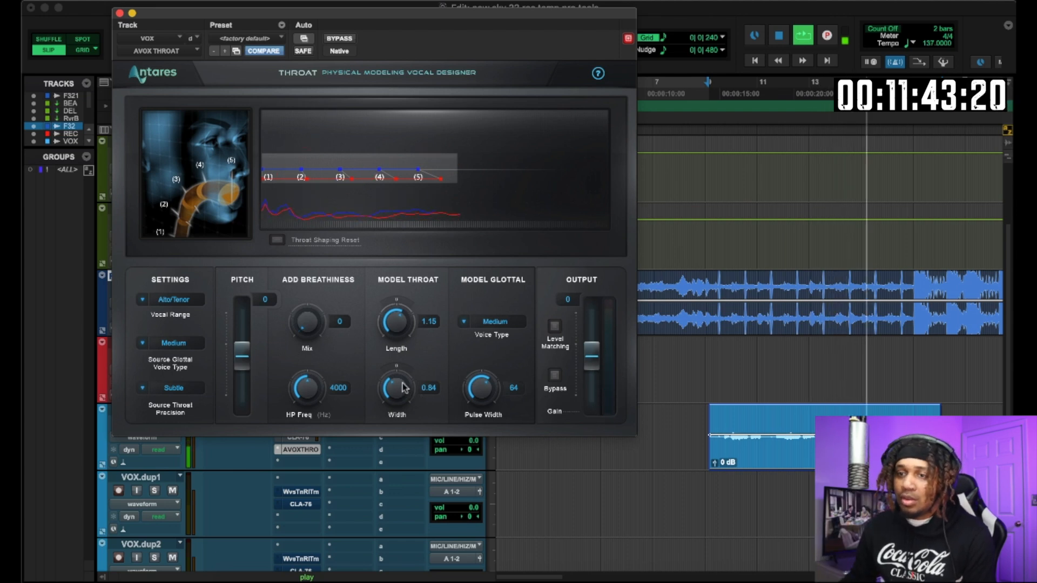
drag(402, 388, 403, 390)
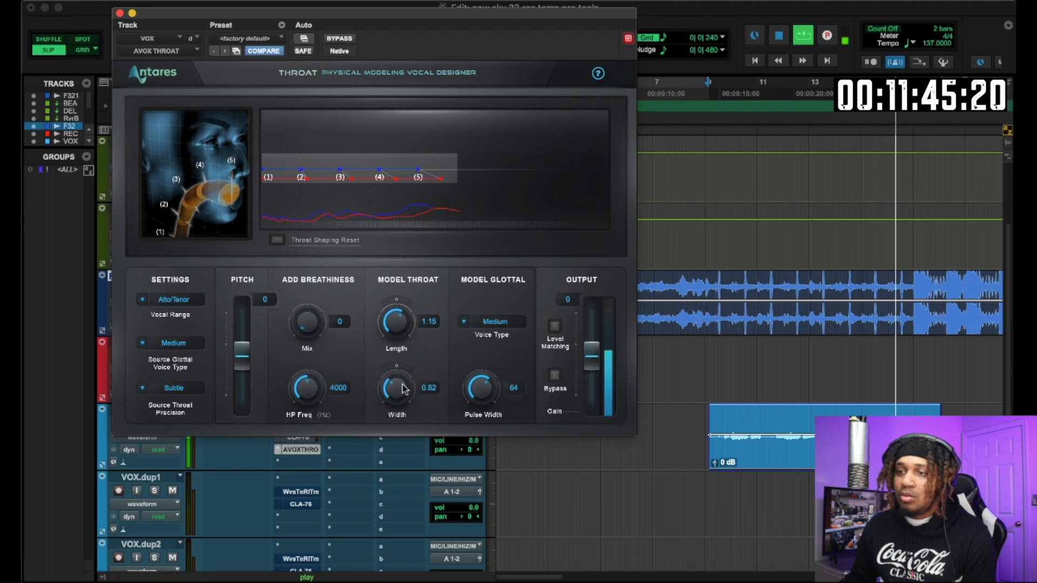
drag(396, 324, 395, 330)
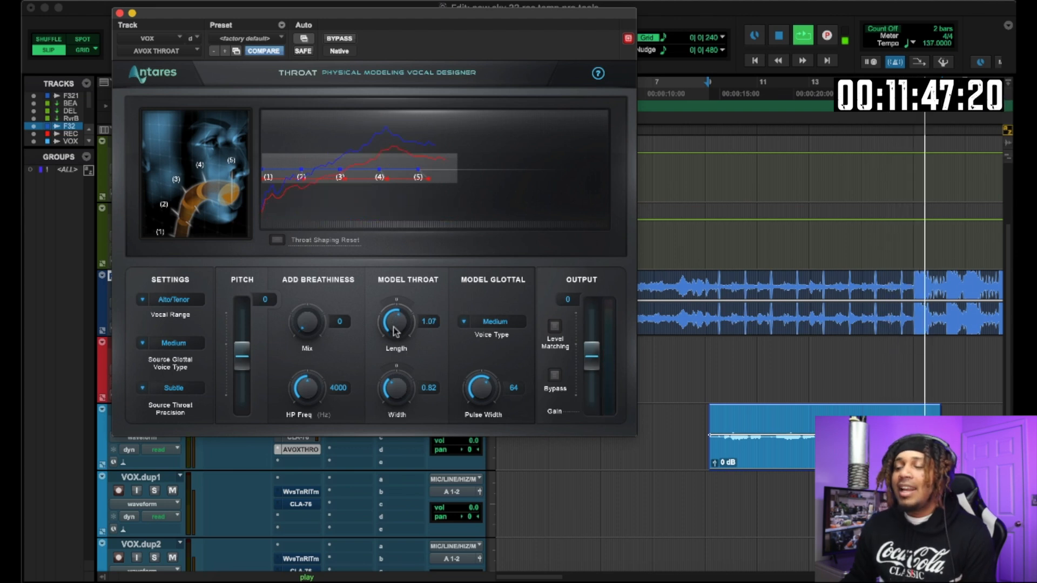
- Lower the Model Throat Length to 1.03, select the VOX clip and replay it
key(space)
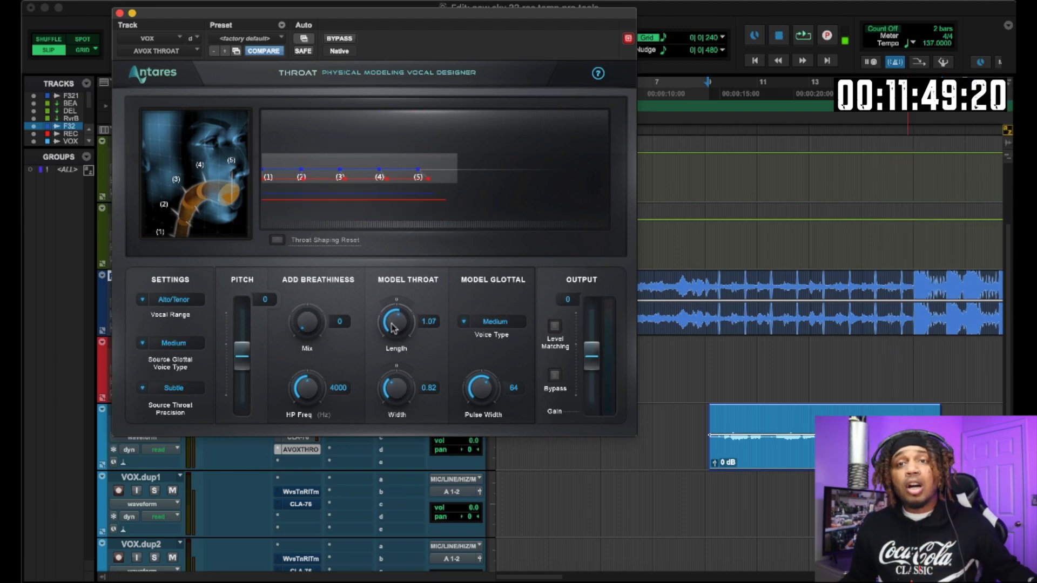
drag(392, 327, 393, 329)
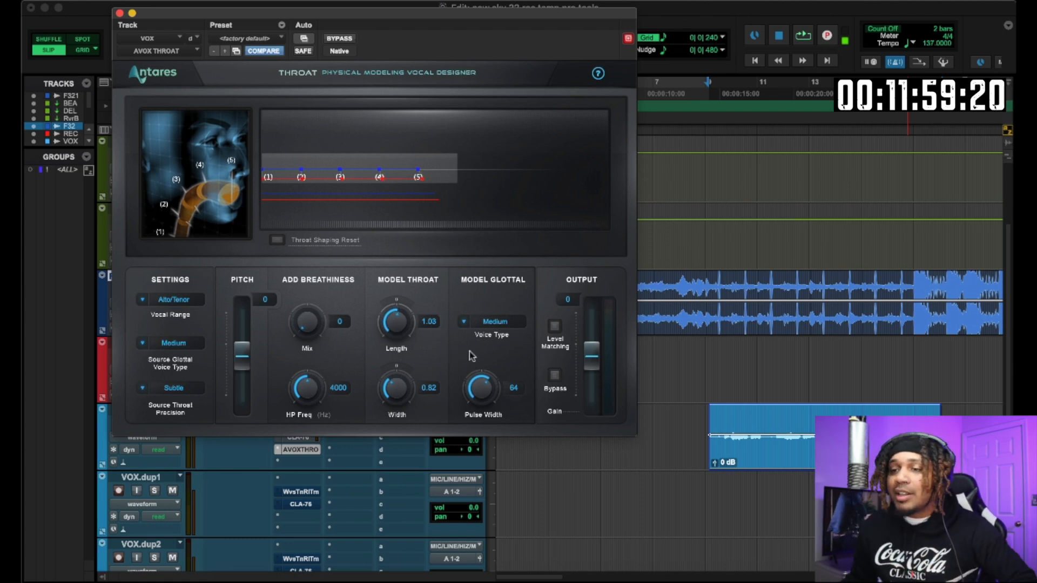
key(space)
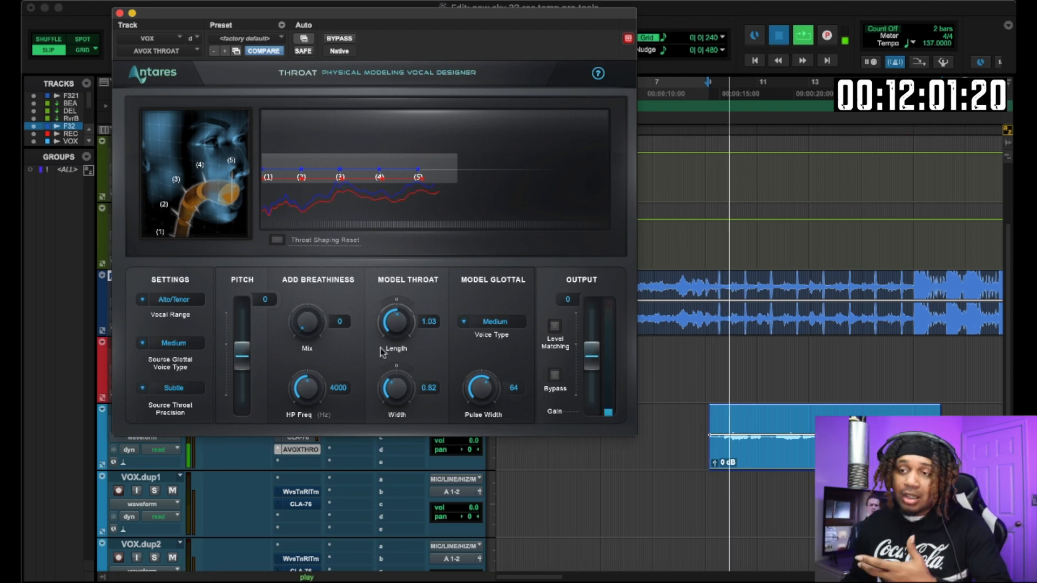
key(space)
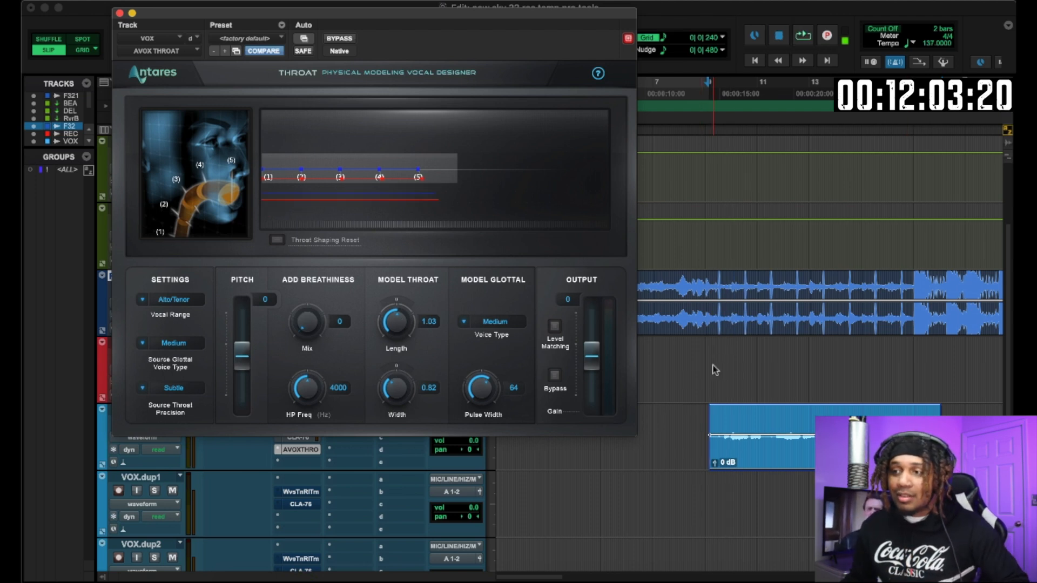
click(713, 366)
click(776, 456)
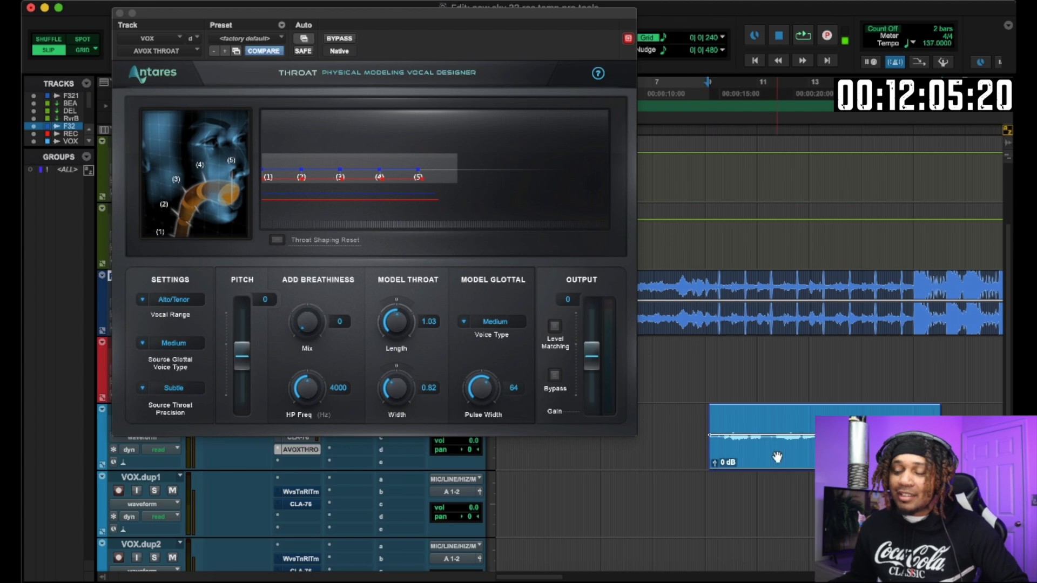
key(space)
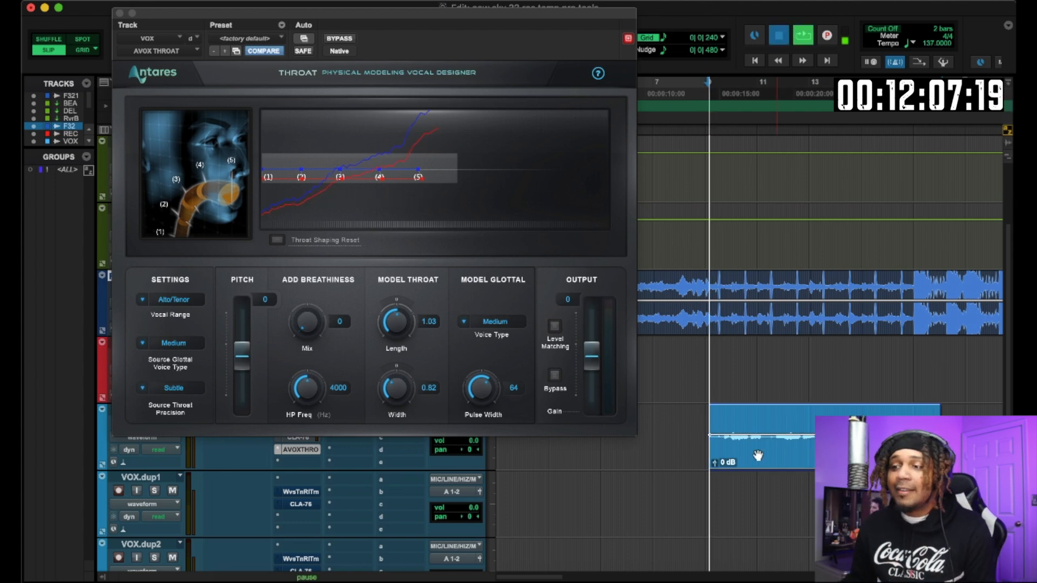
- Try a Model Throat Length of 0.90 during playback and raise it to 0.94
click(398, 323)
drag(398, 324, 396, 337)
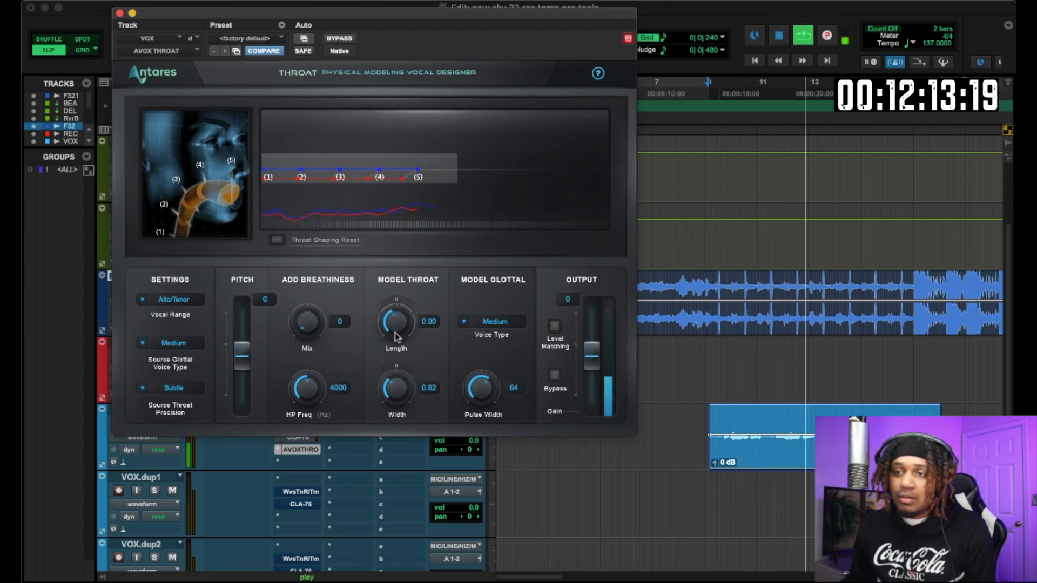
drag(395, 333, 396, 327)
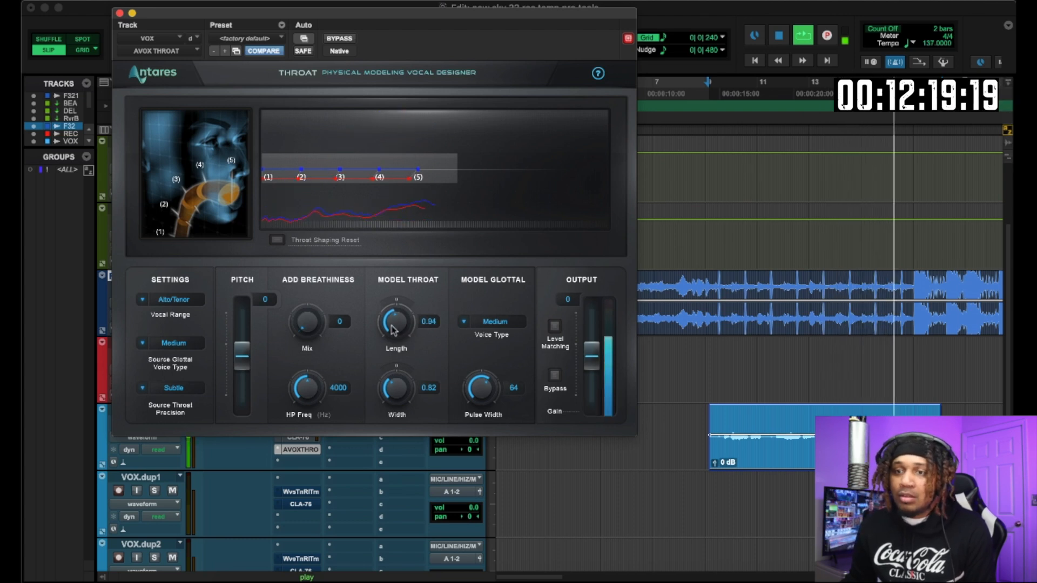
key(space)
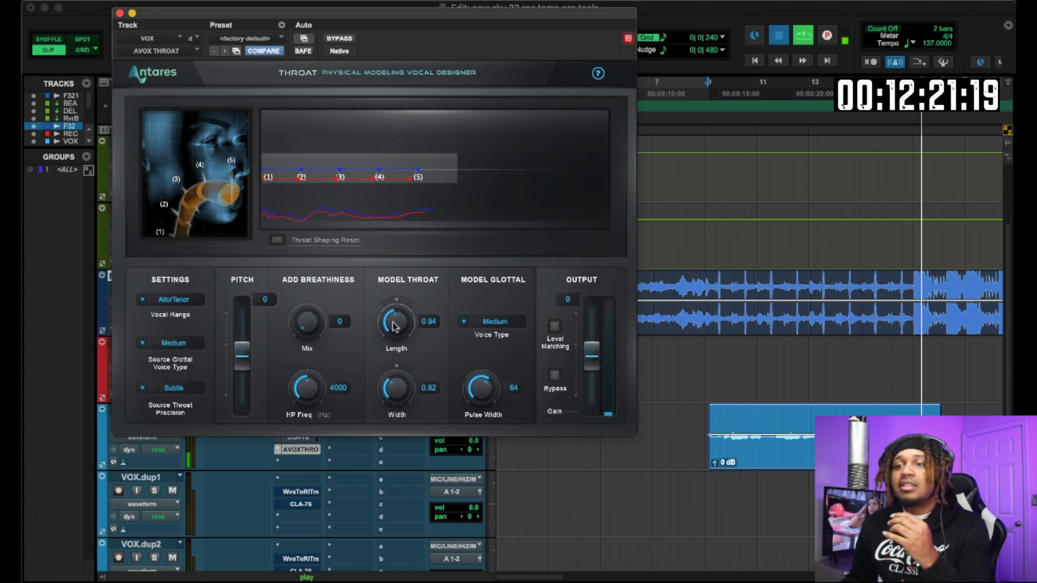
- Set the Model Throat Length to 1.09 and Width to 1.07, the Breathiness Mix to 3 and the Glottal Pulse Width to 63
drag(395, 308, 396, 307)
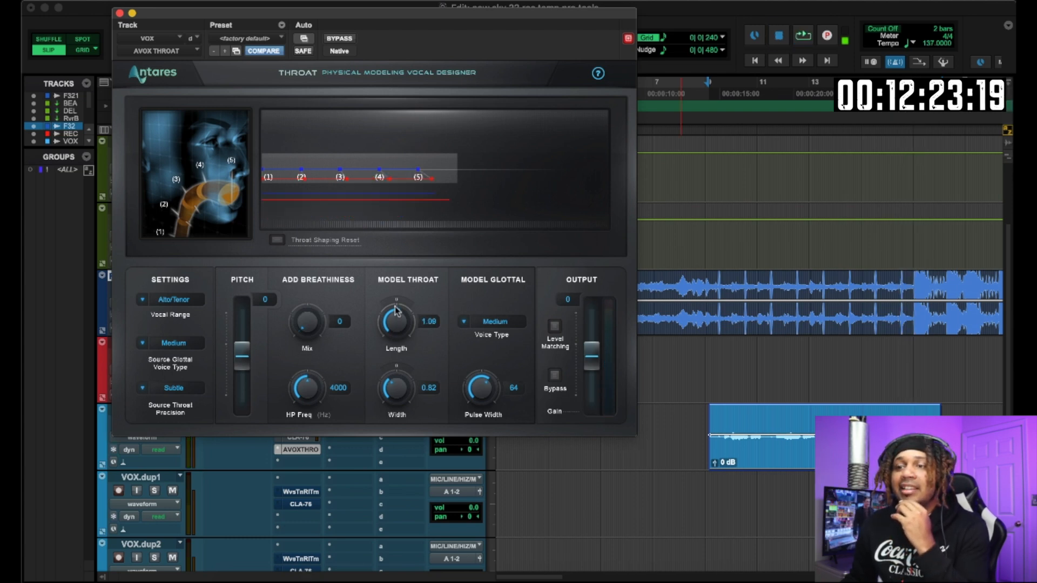
drag(387, 376, 390, 369)
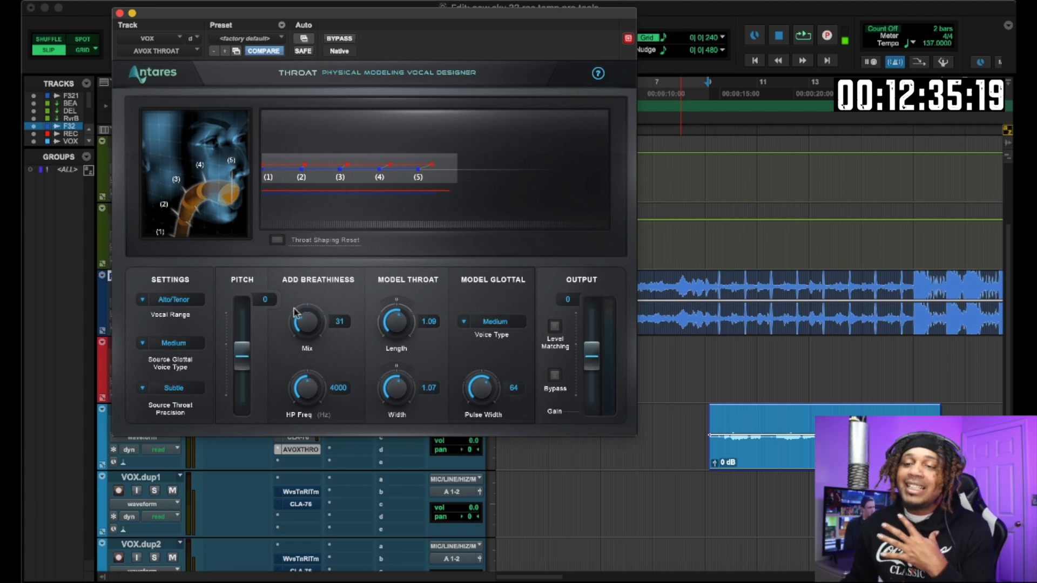
key(space)
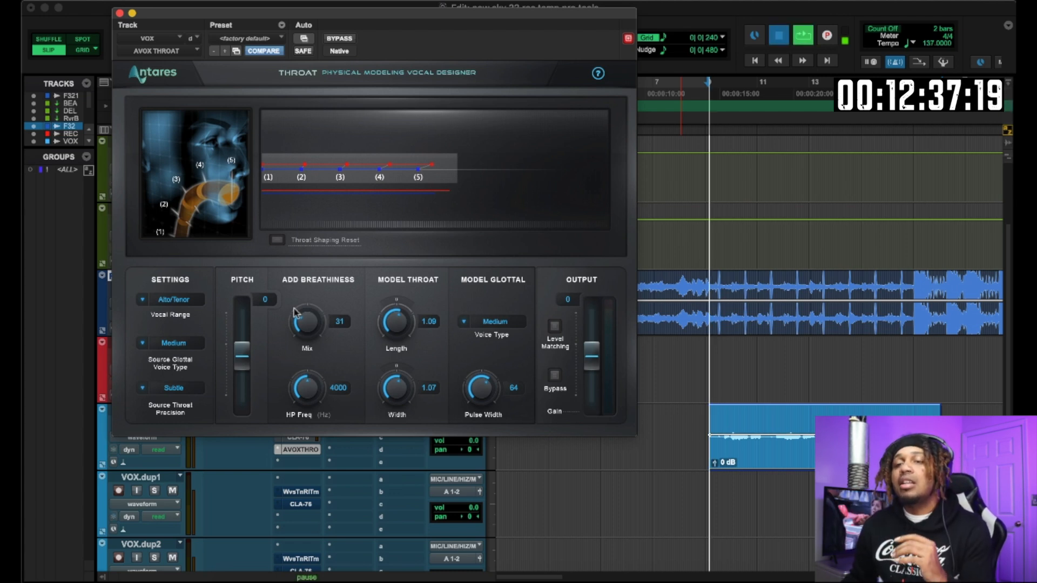
drag(303, 325, 296, 356)
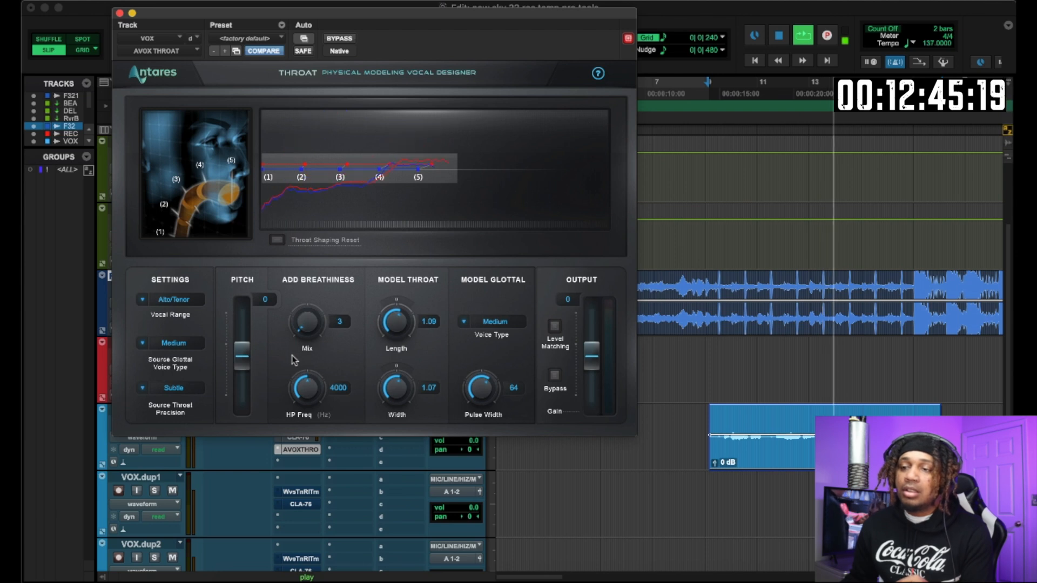
drag(491, 392, 491, 394)
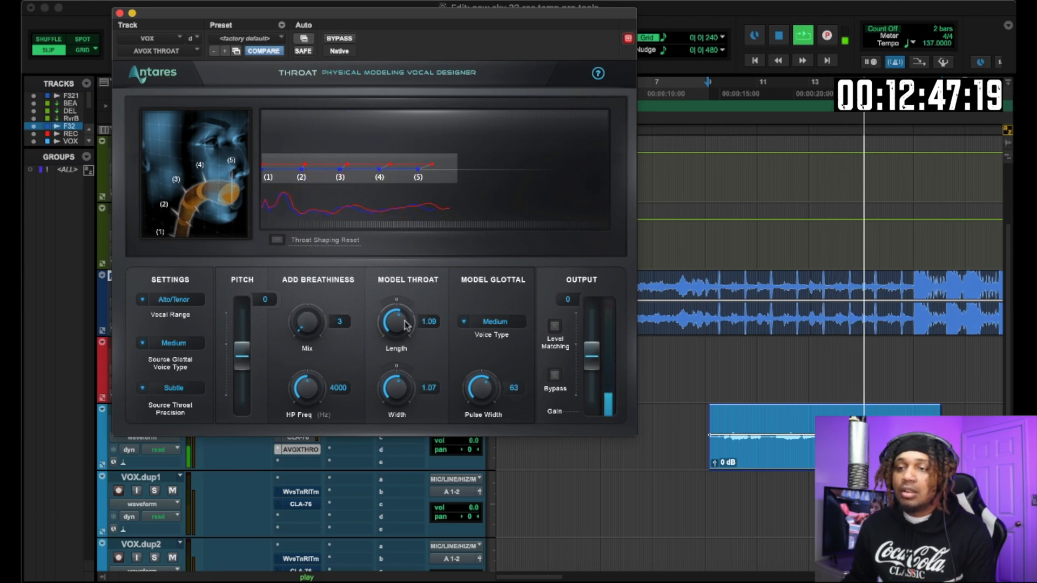
- Try Model Throat Lengths of 1.78 and 0.98 during playback, and return the Length to 1.09
drag(394, 293, 393, 262)
key(space)
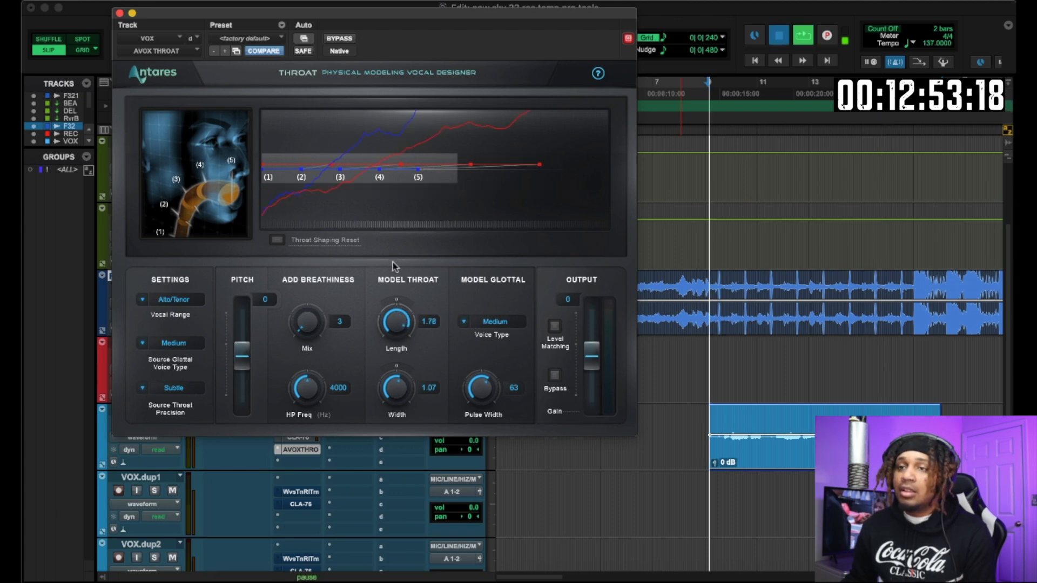
drag(391, 297, 388, 361)
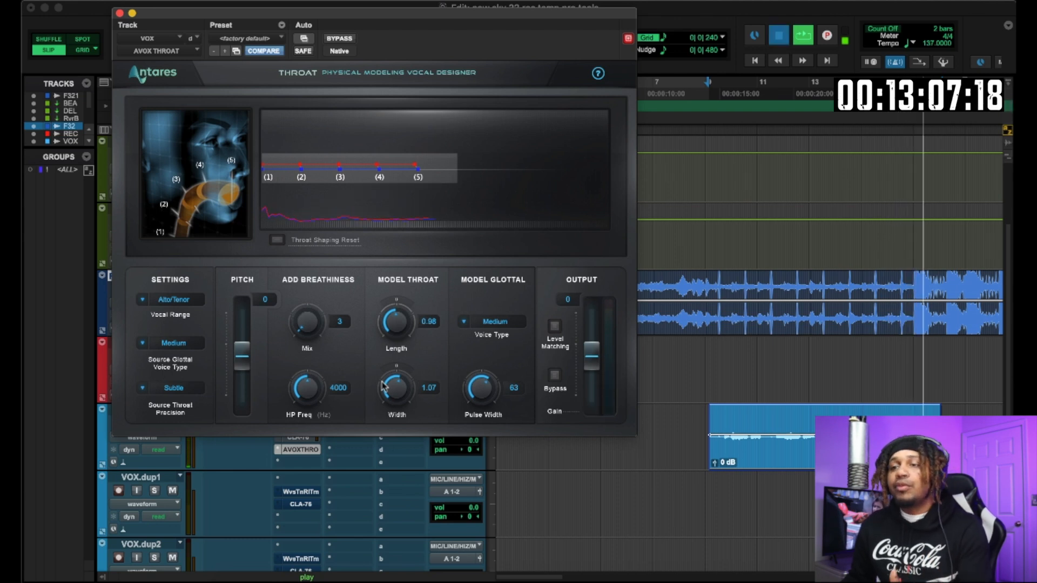
drag(226, 18, 581, 43)
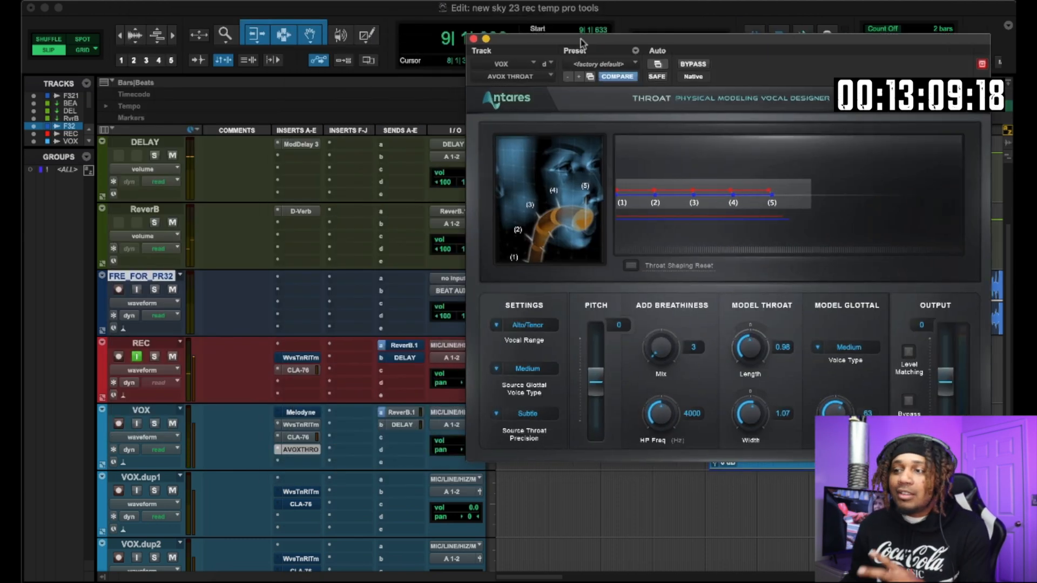
drag(751, 341, 752, 340)
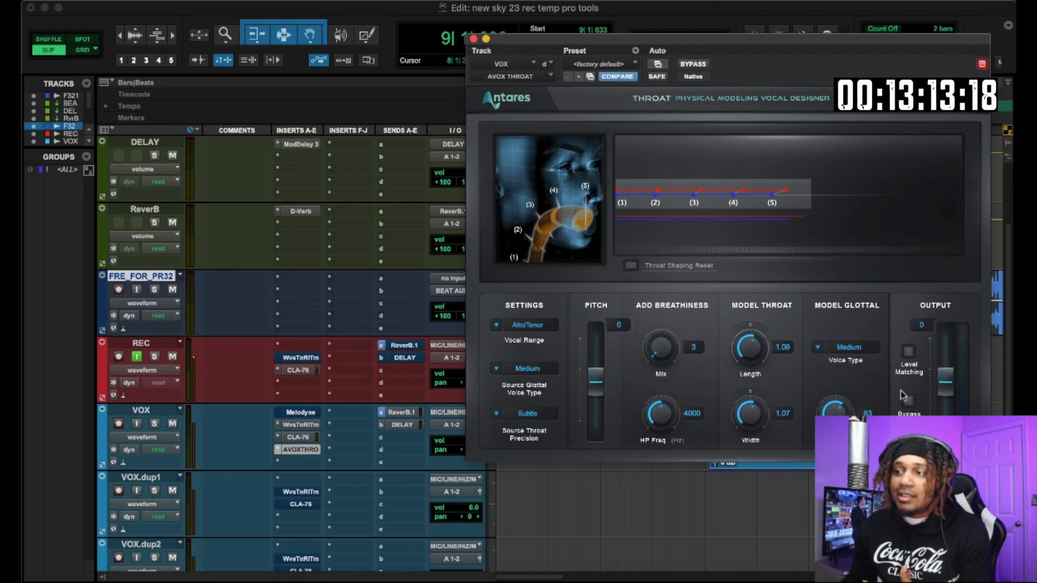
- Try a THROAT Output Gain of 7 during playback, return it to 0 and replay the vocal
drag(951, 381, 954, 375)
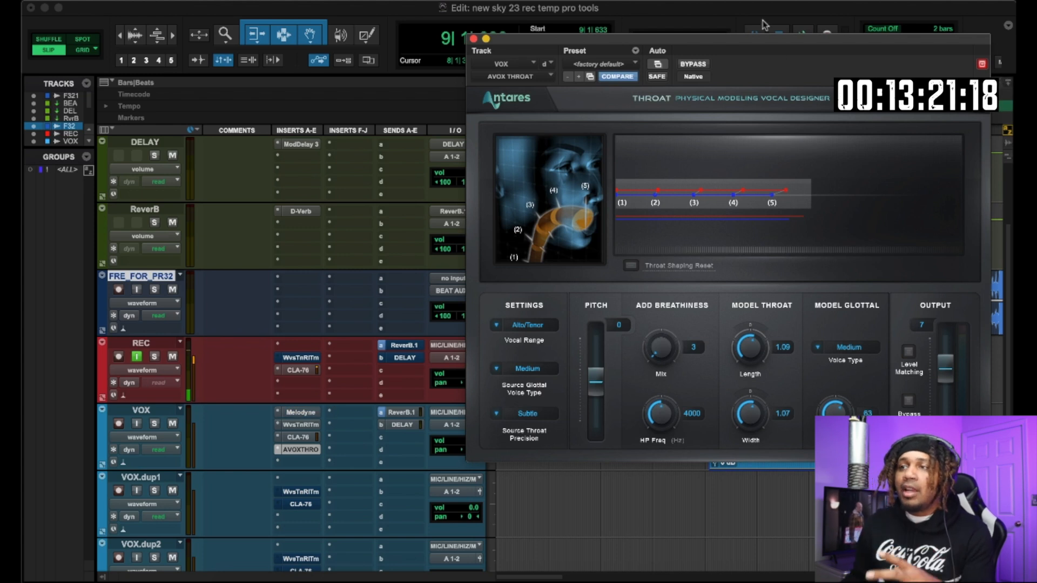
drag(649, 56, 586, 23)
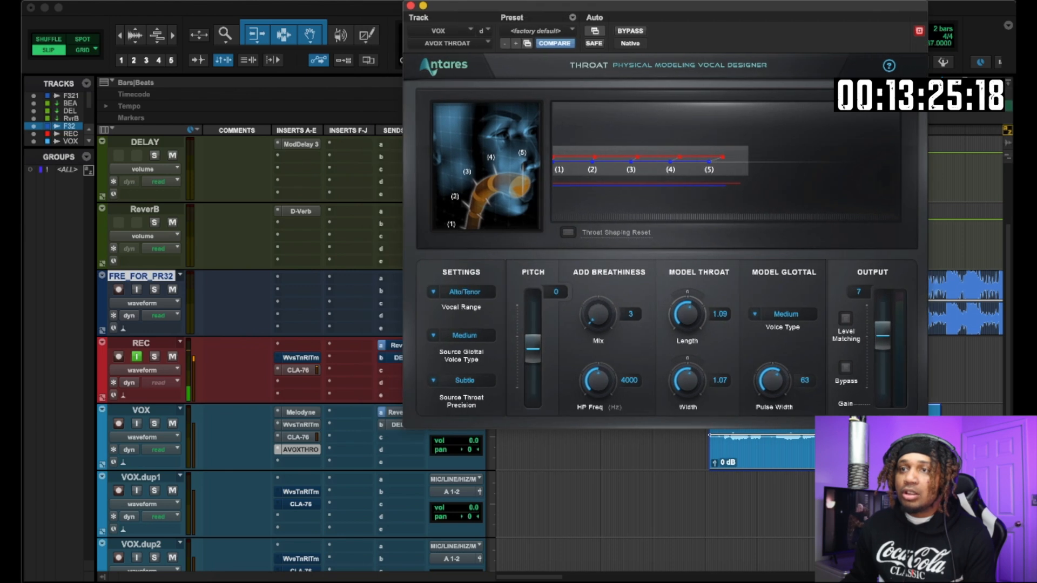
key(space)
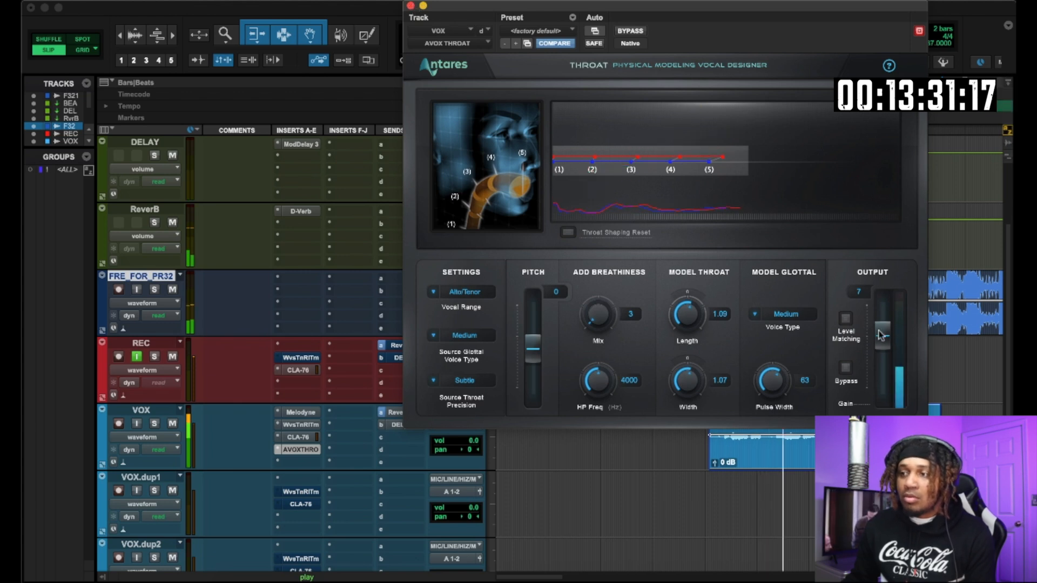
drag(881, 342, 884, 356)
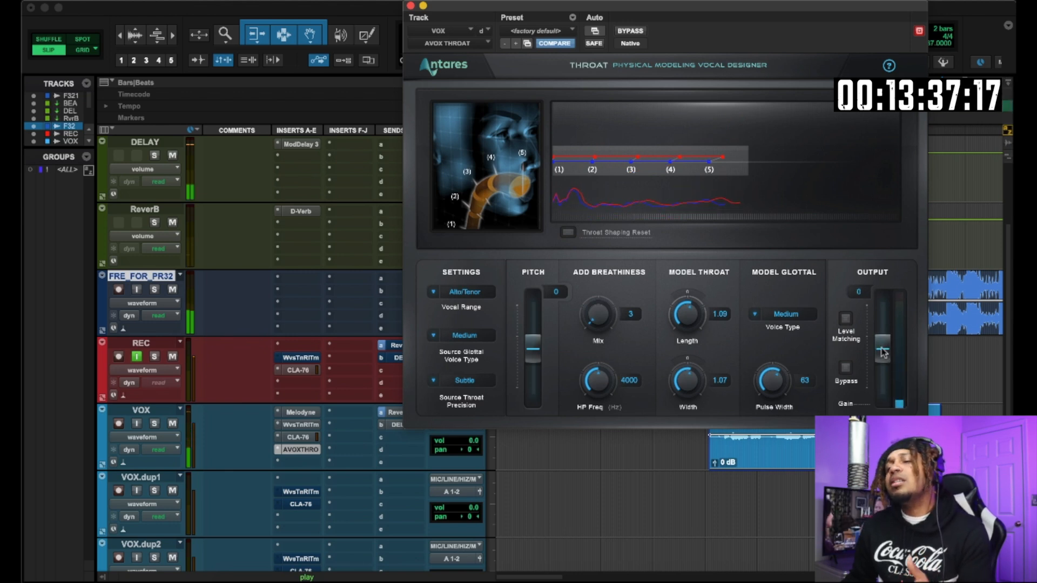
key(space)
key(space)
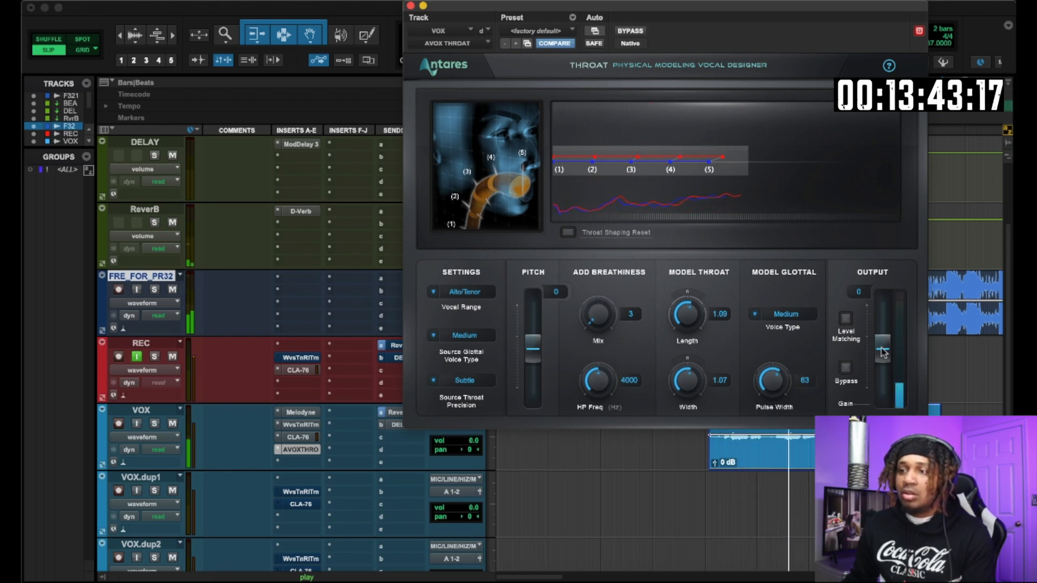
- Bypass the Melodyne insert on the VOX track and close the THROAT window
super+click(308, 412)
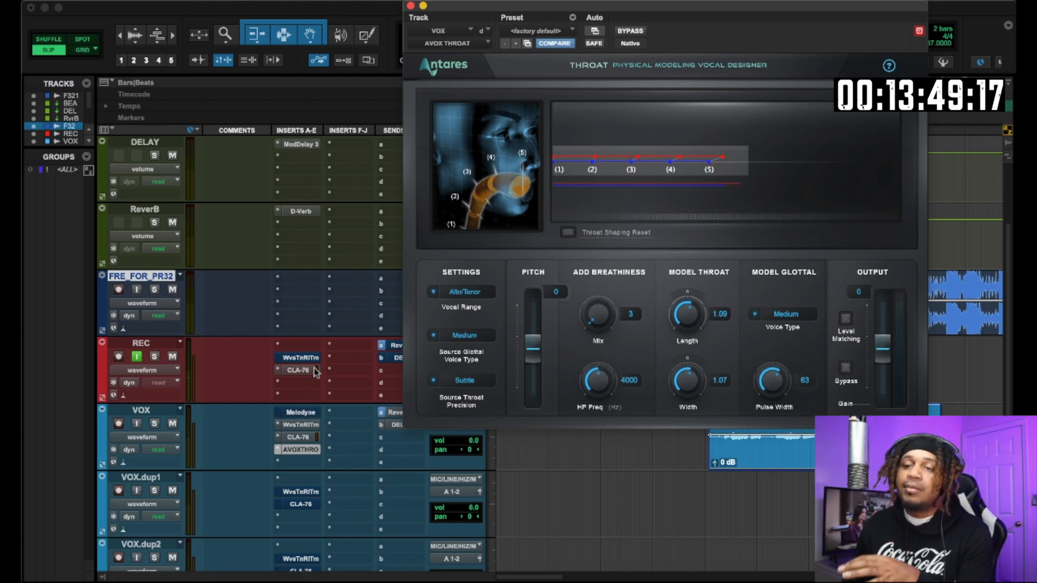
click(411, 6)
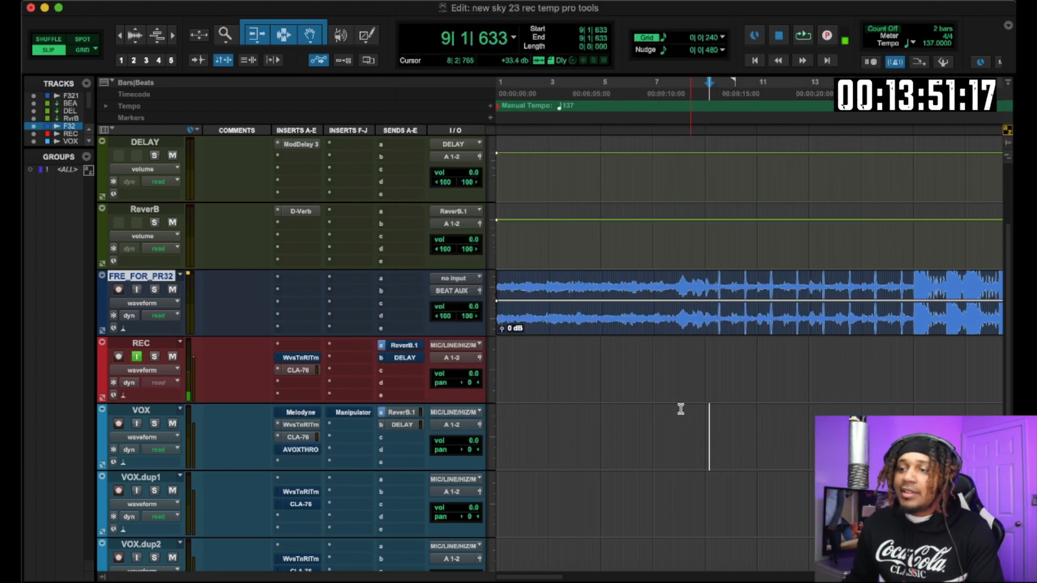
- Try a vocal take on the REC track starting at 12|4|587 and discard the recording
click(678, 409)
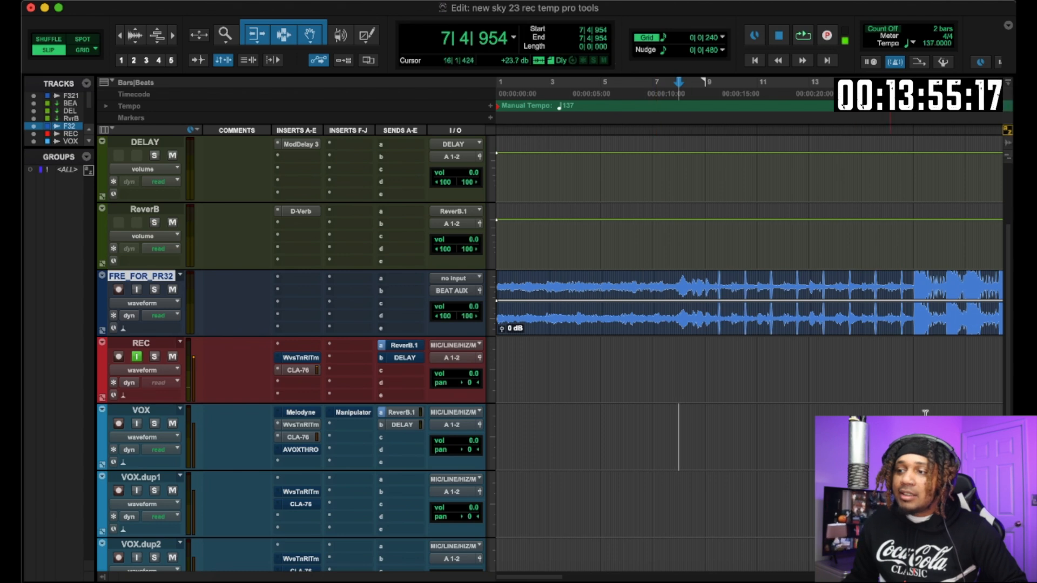
click(861, 409)
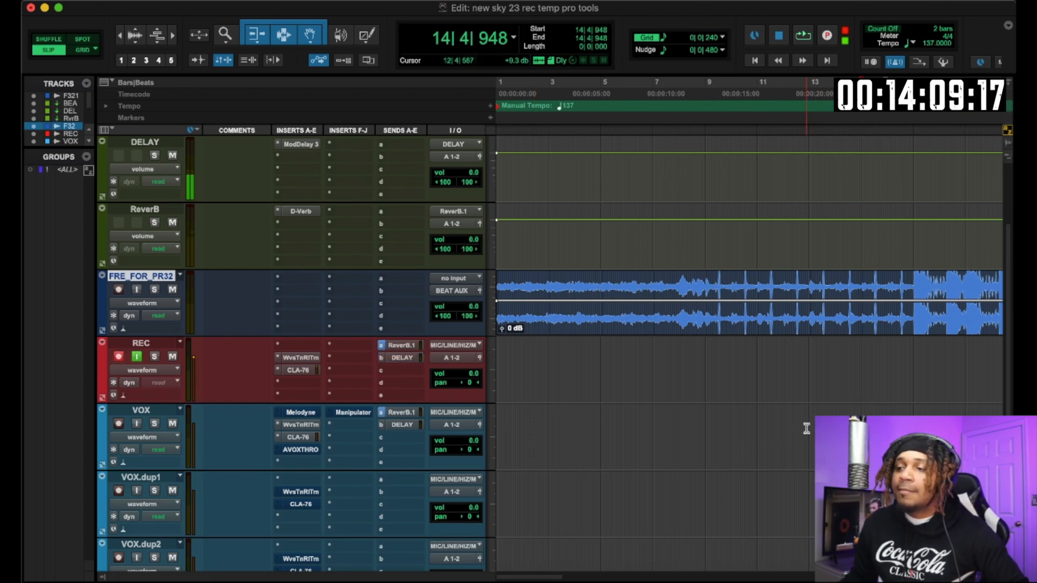
key(super+space)
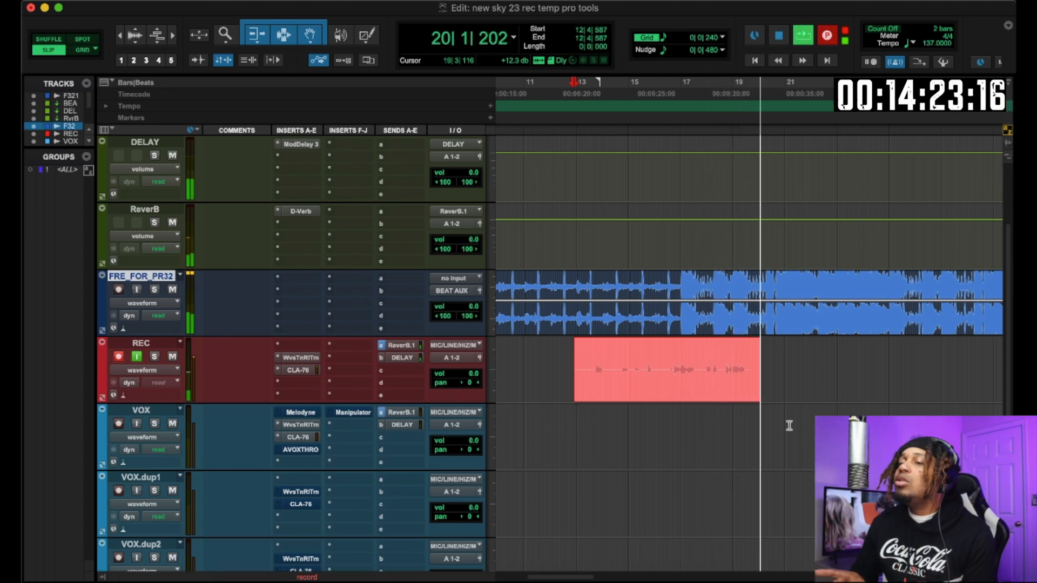
key(super+period)
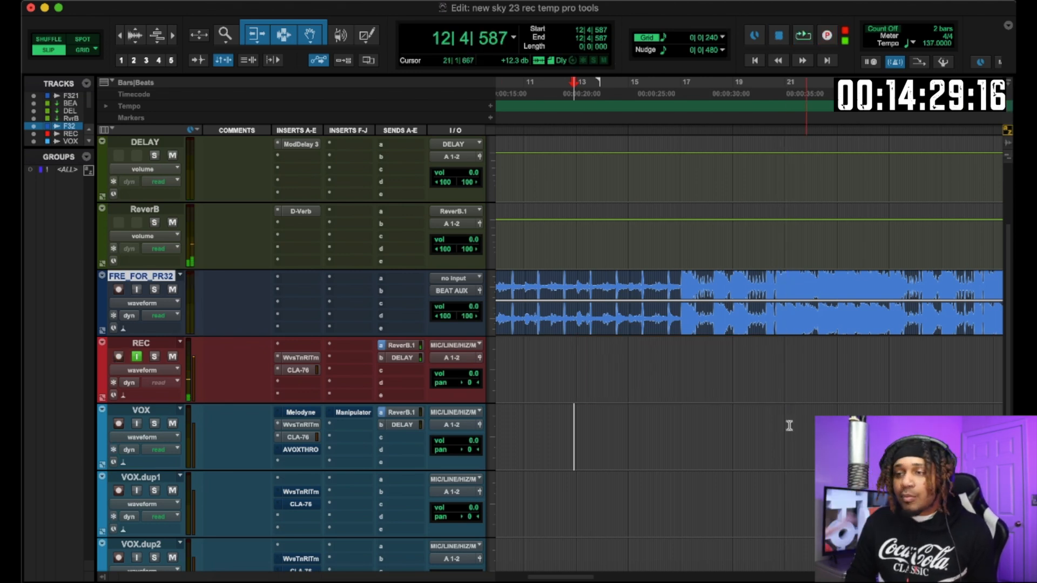
- Record a new vocal take over the beat on the REC track from 12|4|587
key(super+space)
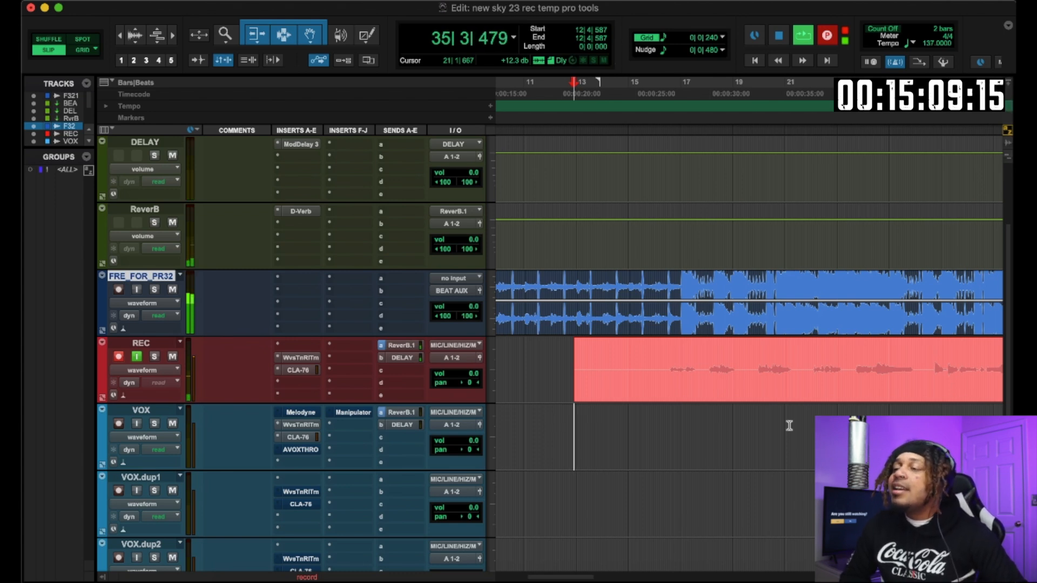
key(super+period)
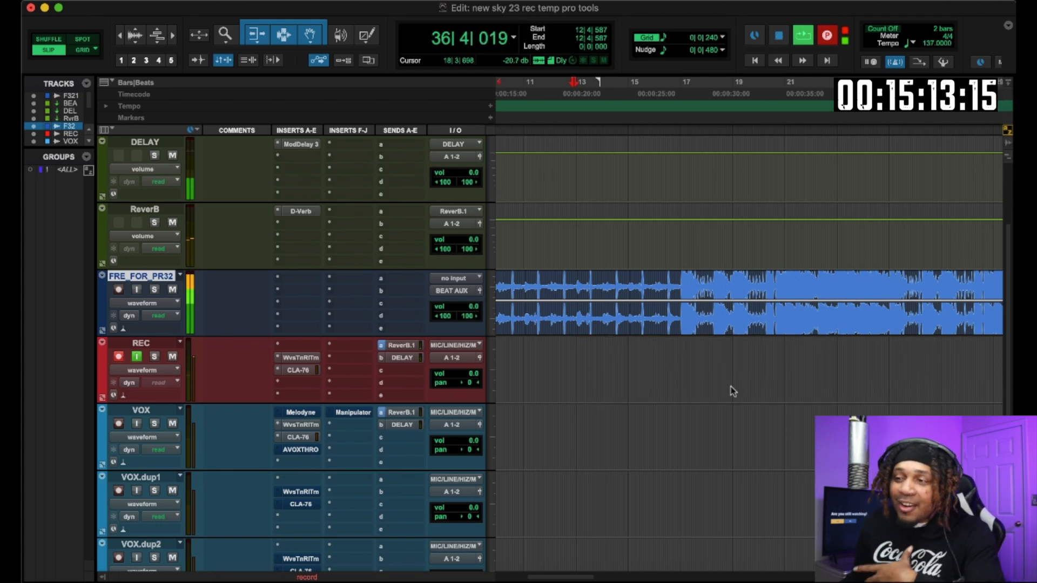
key(space)
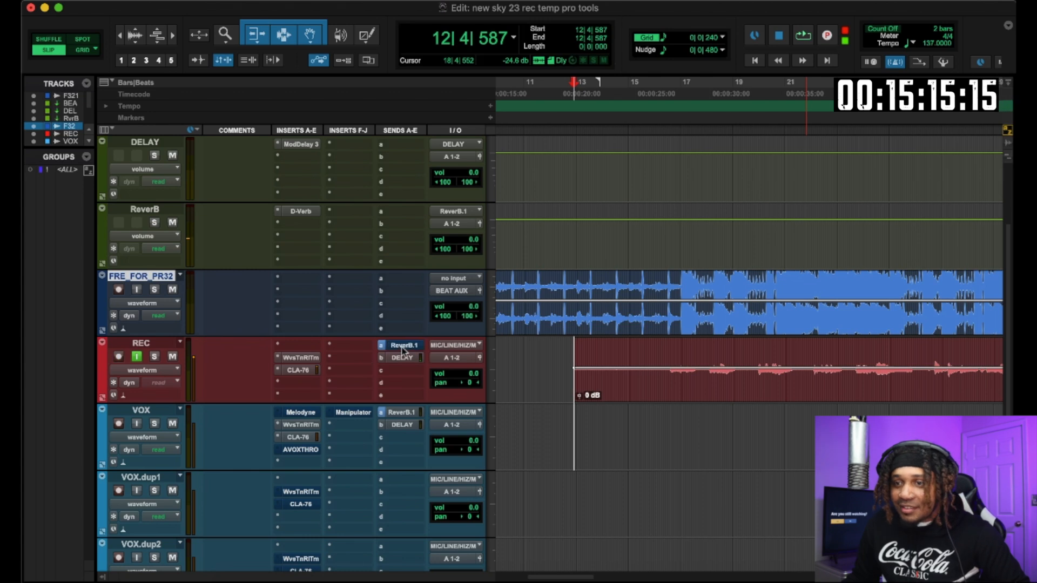
- Move the new vocal clip from the REC track to the VOX track and place the edit cursor at 16|1|627
click(135, 359)
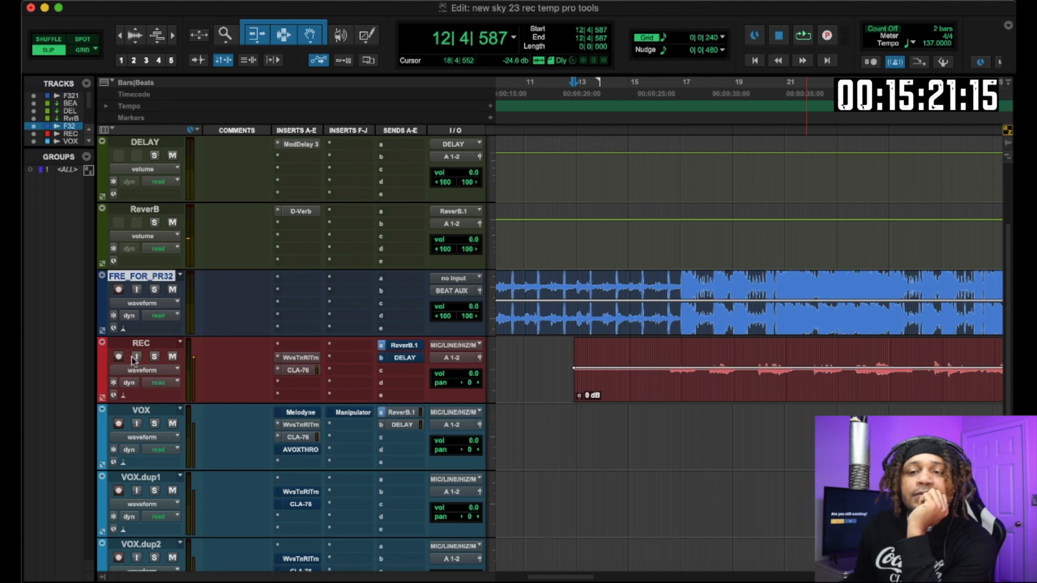
drag(712, 398, 703, 431)
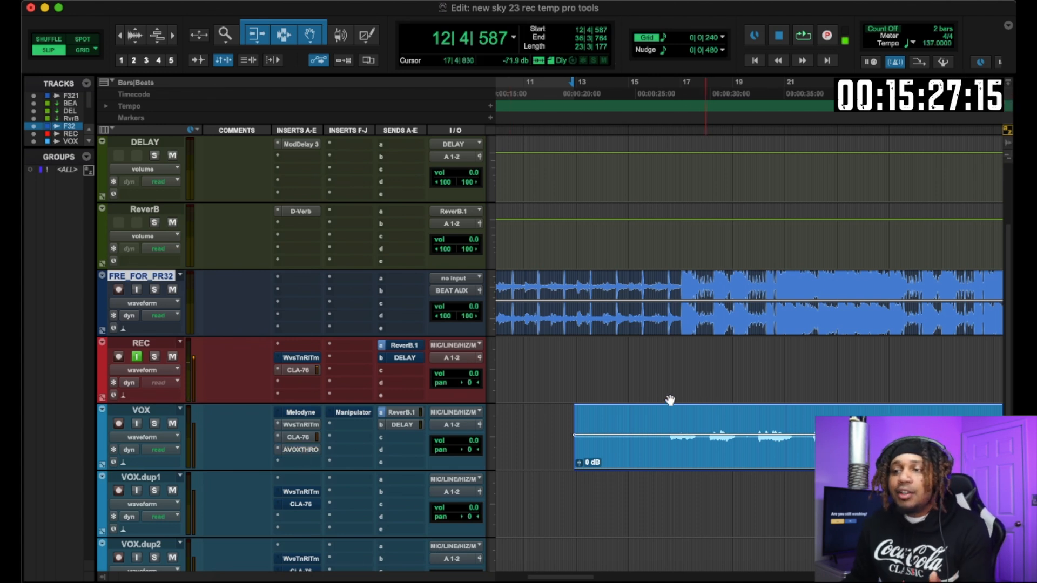
click(659, 354)
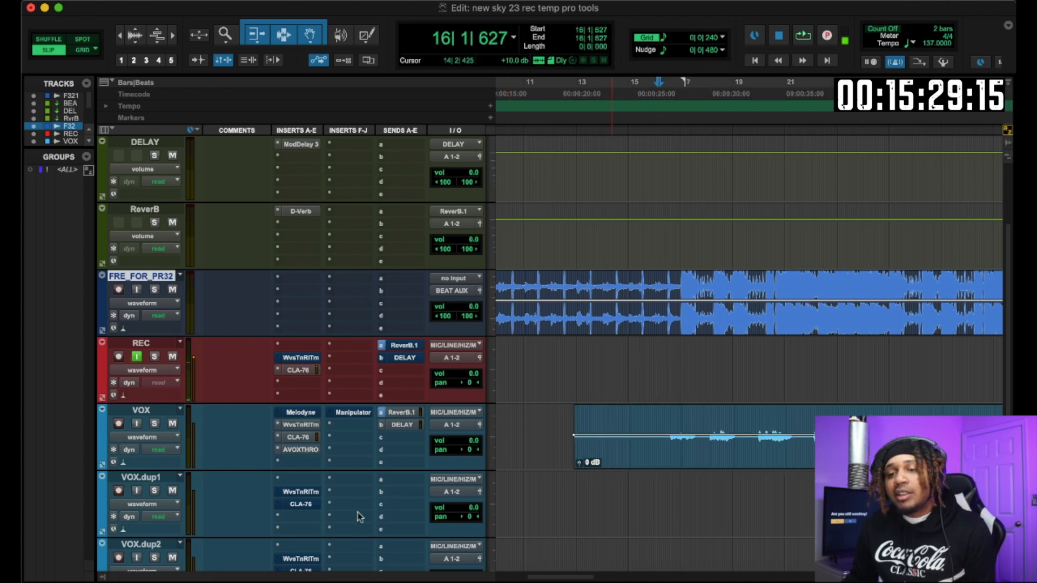
- Play the session from 16|1|627 and lower the beat track's volume to -3.3 dB
key(space)
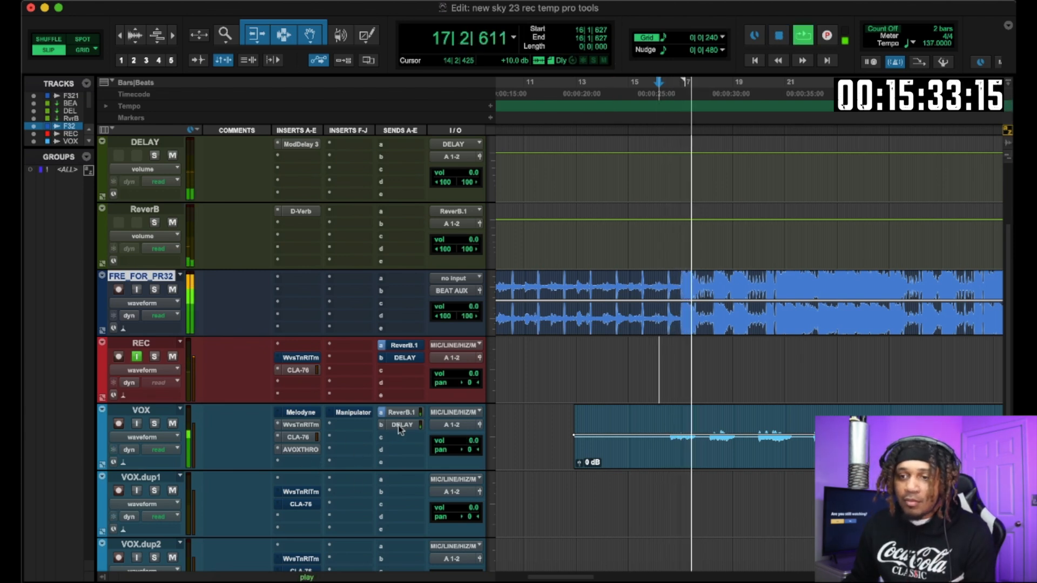
drag(473, 309, 473, 313)
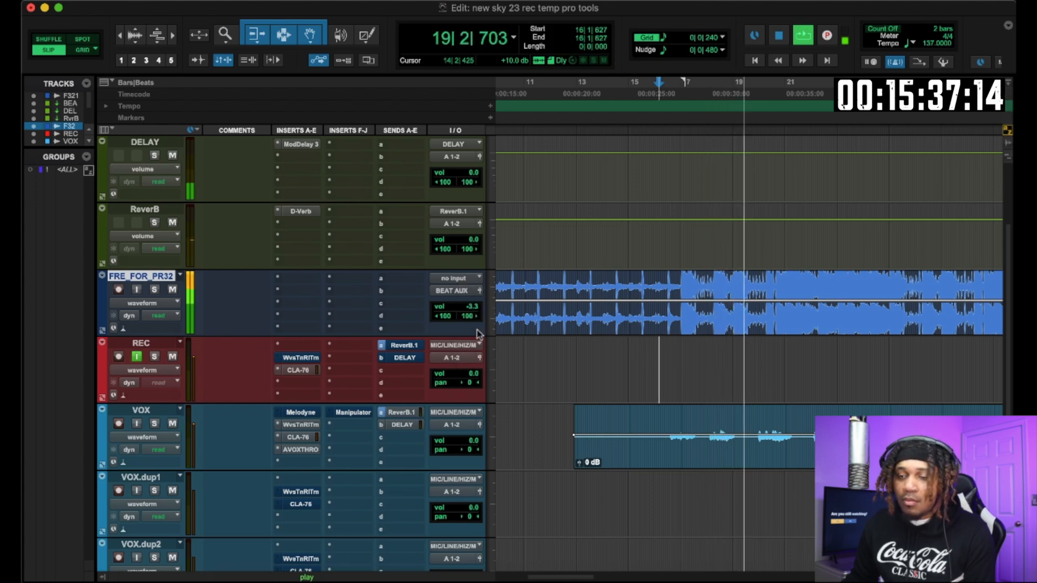
- Open the THROAT insert on the VOX track and set the throat model's Length to about 1.06 during playback
click(300, 449)
drag(449, 320, 443, 334)
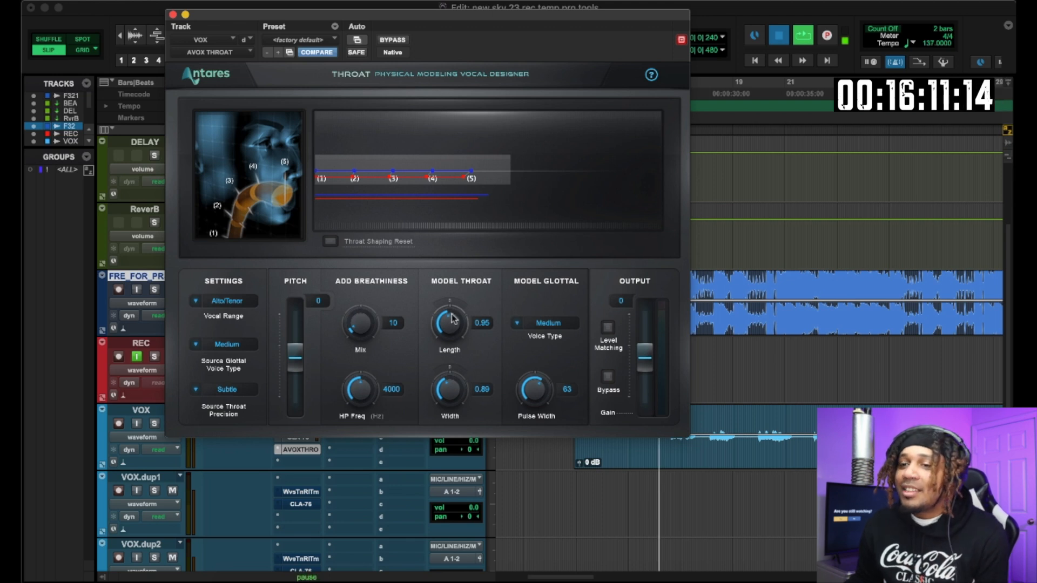
drag(453, 300, 454, 326)
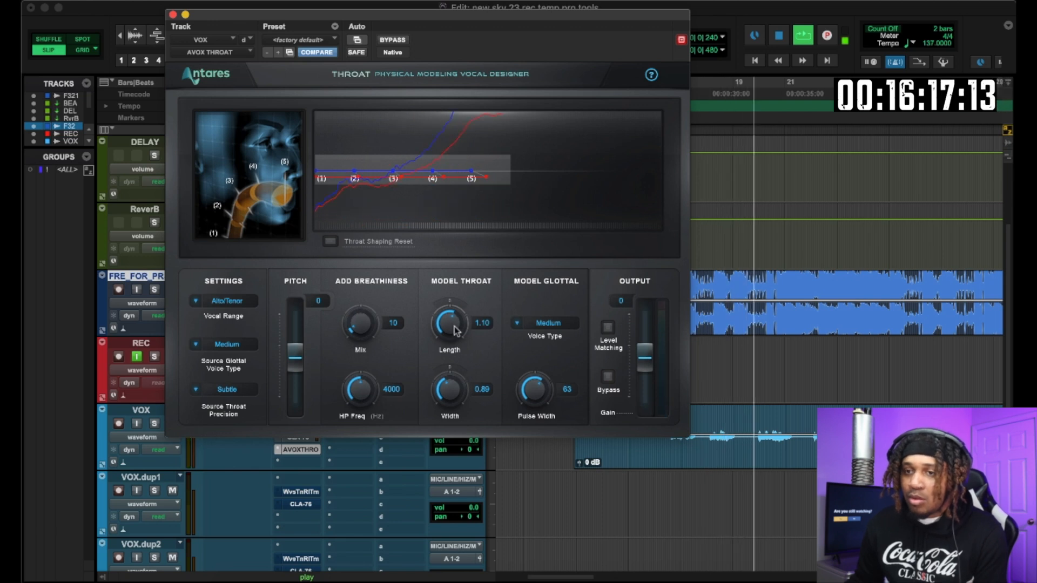
drag(454, 326, 454, 328)
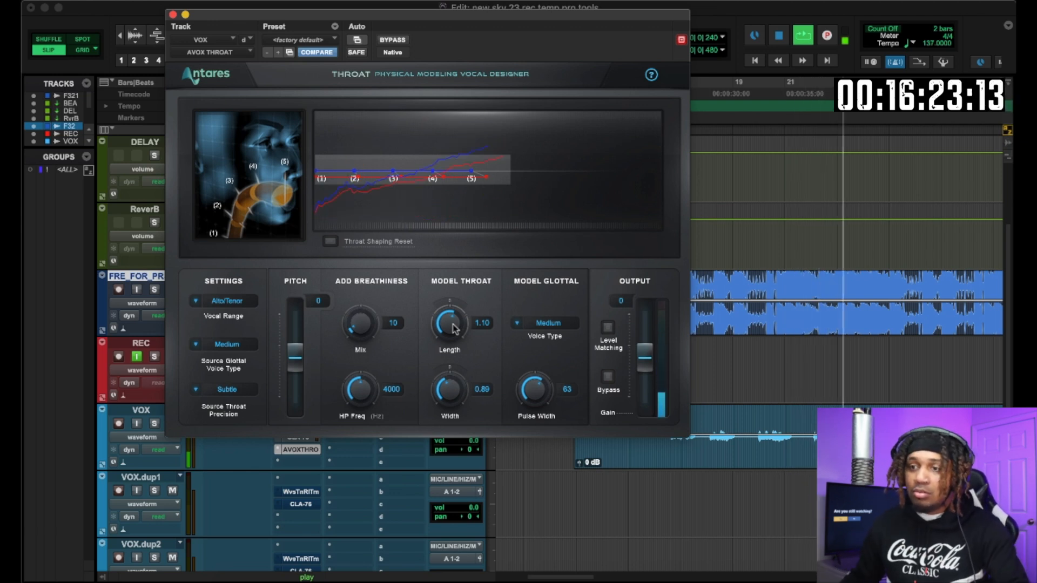
drag(454, 329, 454, 331)
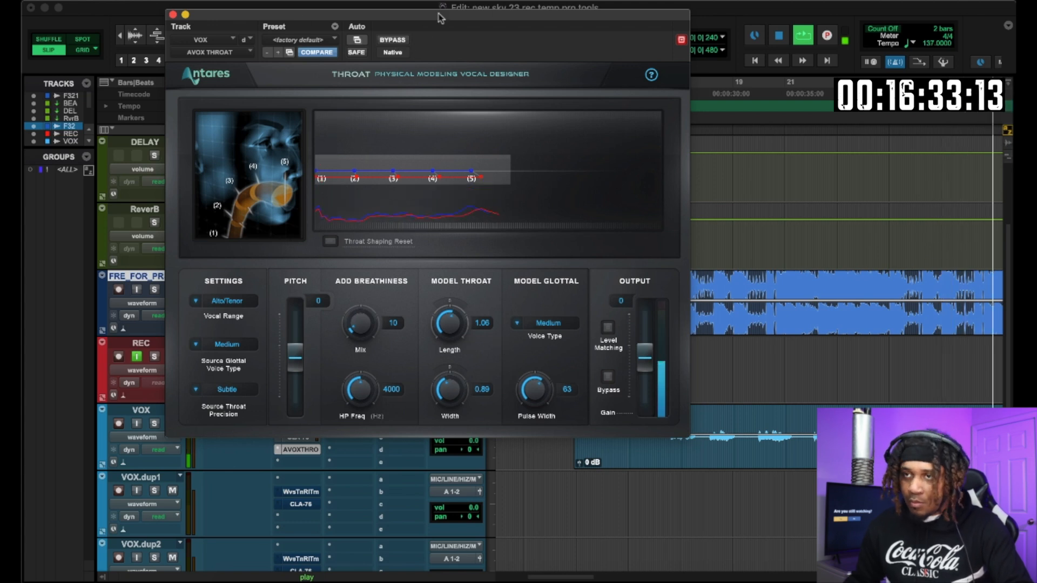
- Move the THROAT window aside and compare the vocal over the beat with THROAT bypassed and active
drag(440, 14, 382, 12)
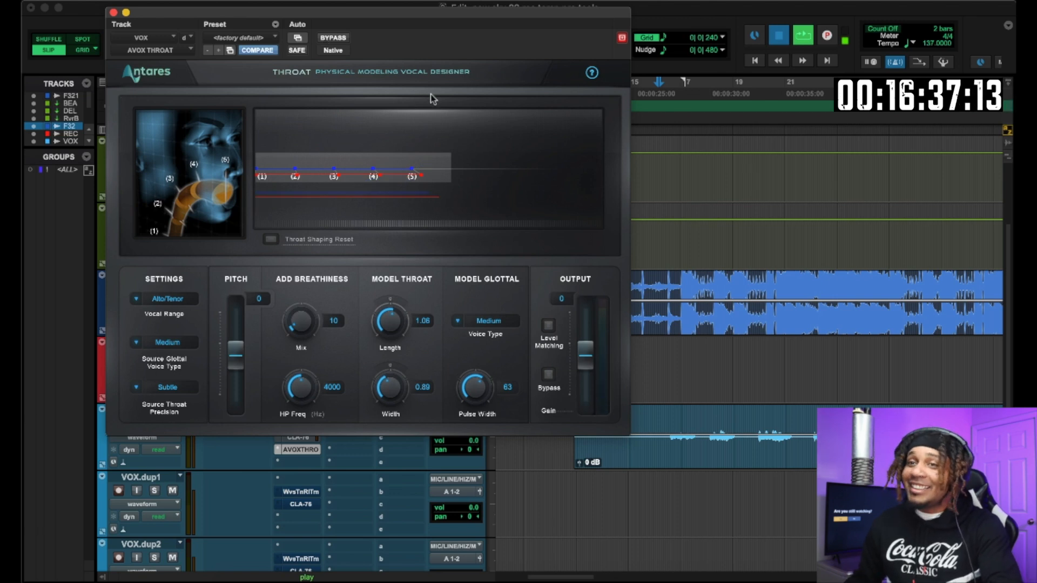
key(space)
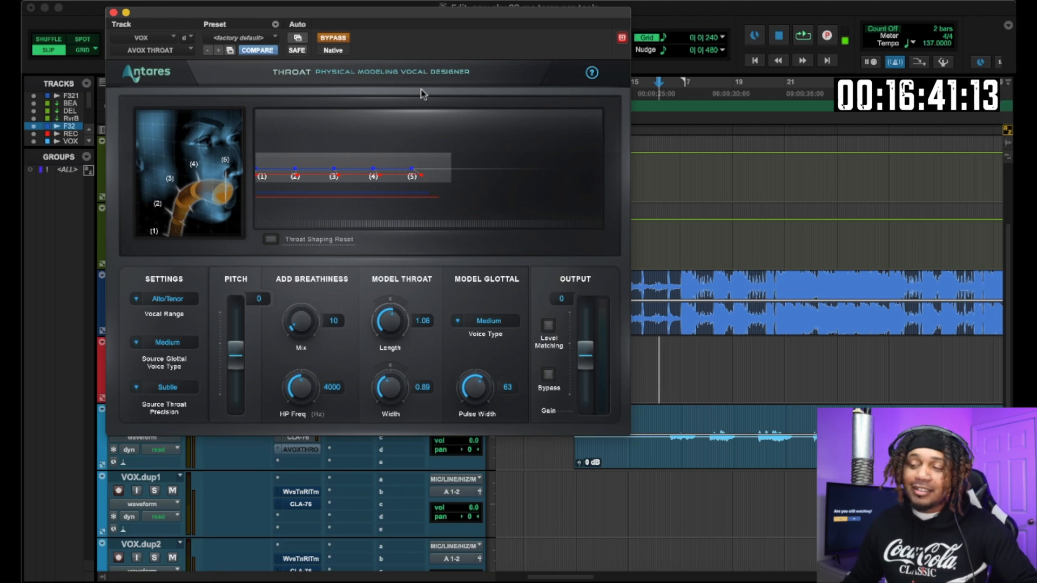
key(space)
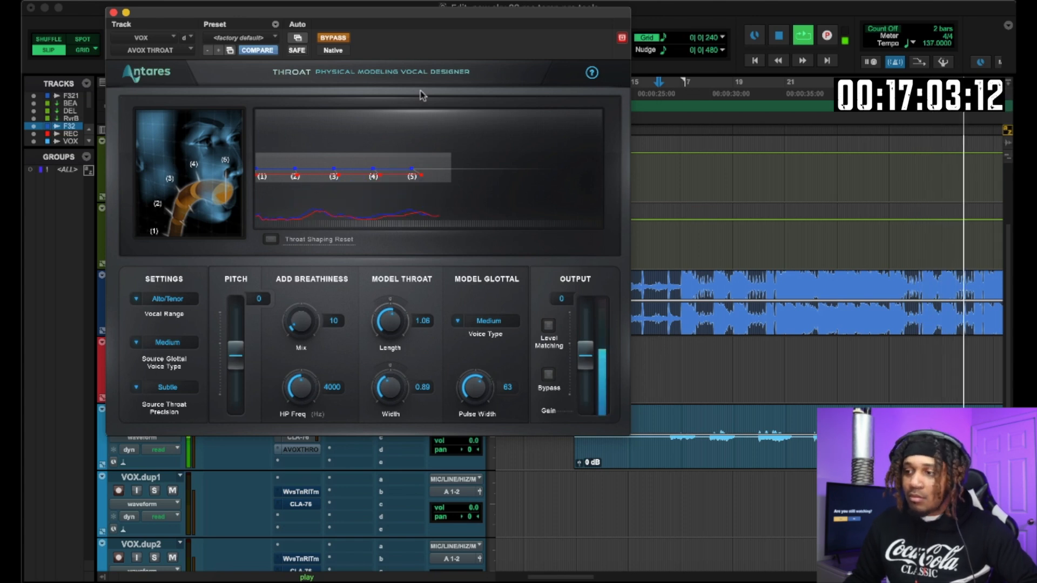
click(333, 39)
key(space)
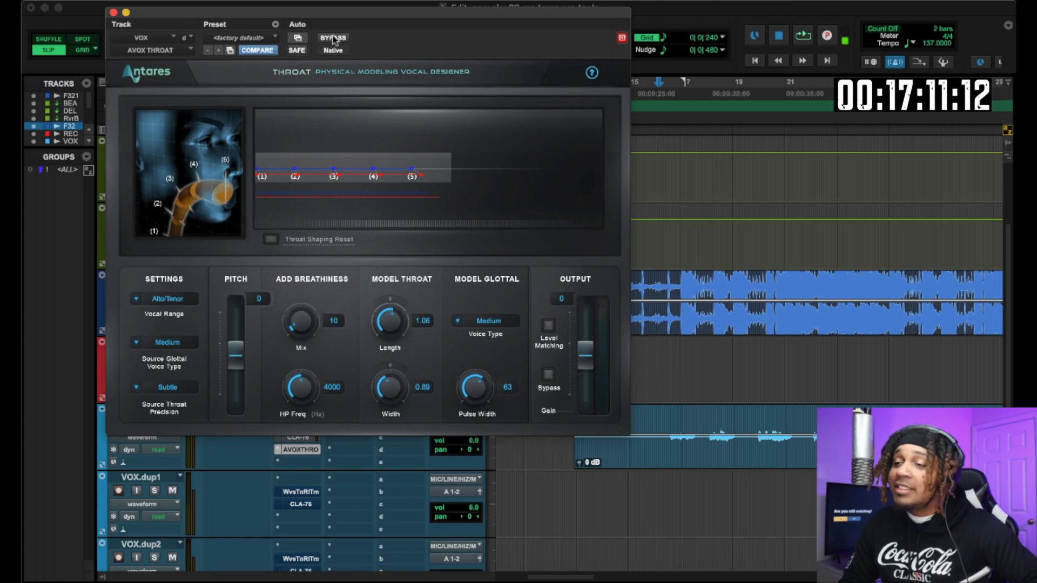
key(space)
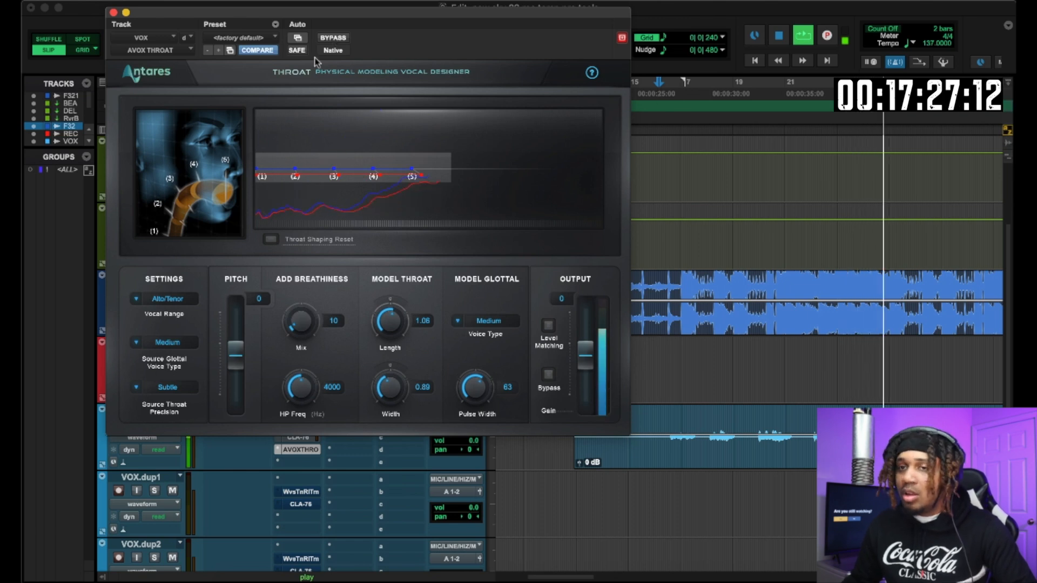
- Close the THROAT window, stop playback, bypass the THROAT insert and re-enable Melodyne on the VOX track
click(113, 12)
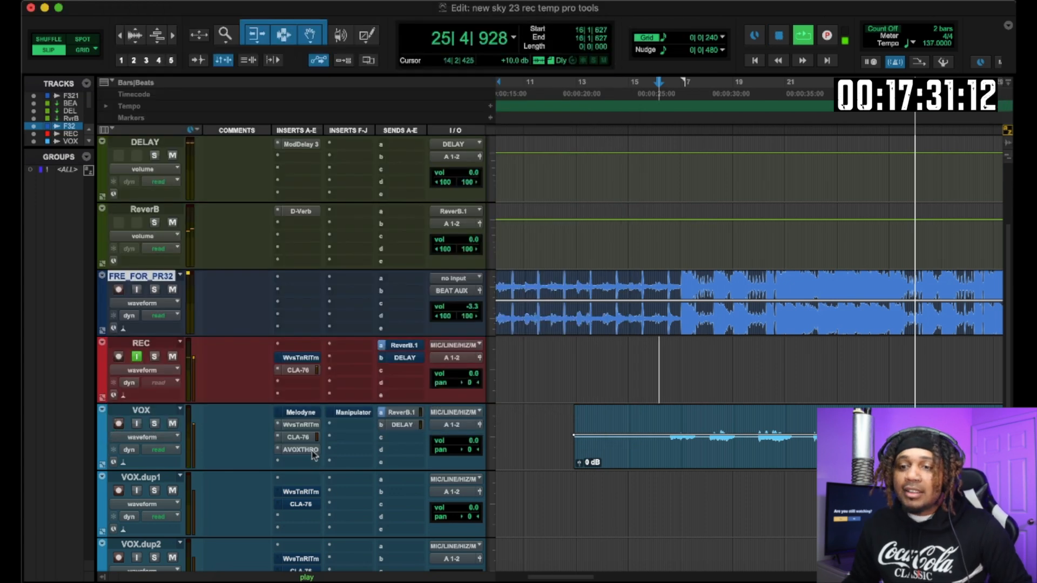
key(space)
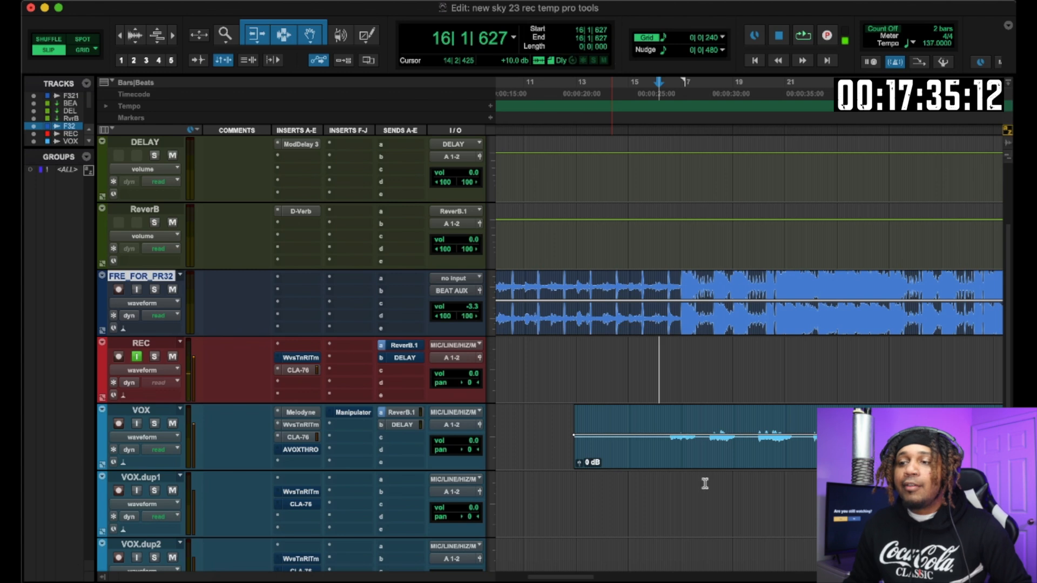
- Trim the start of the VOX vocal clip to 16|2|482 and select the clip
click(664, 424)
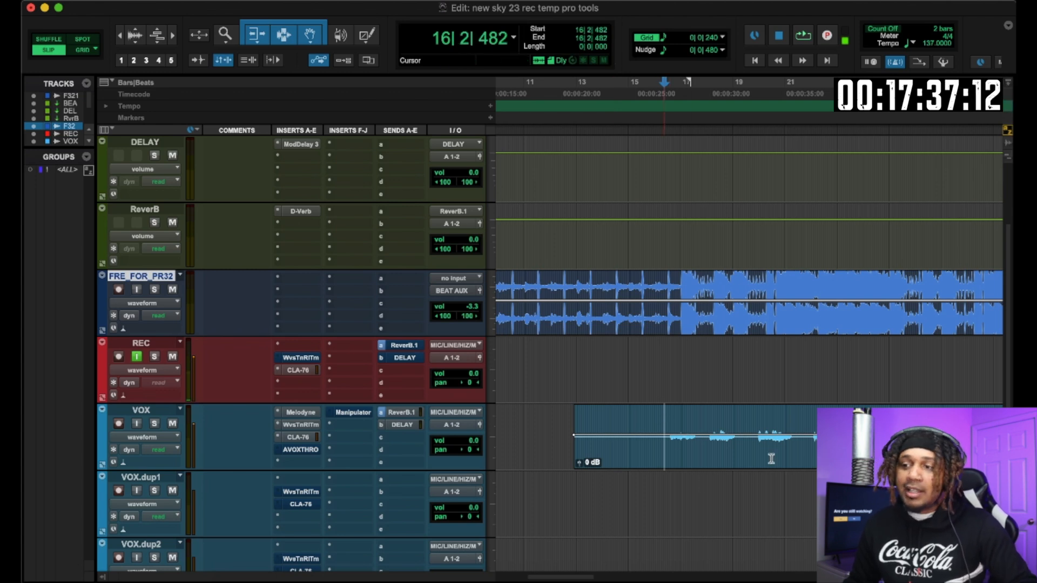
key(a)
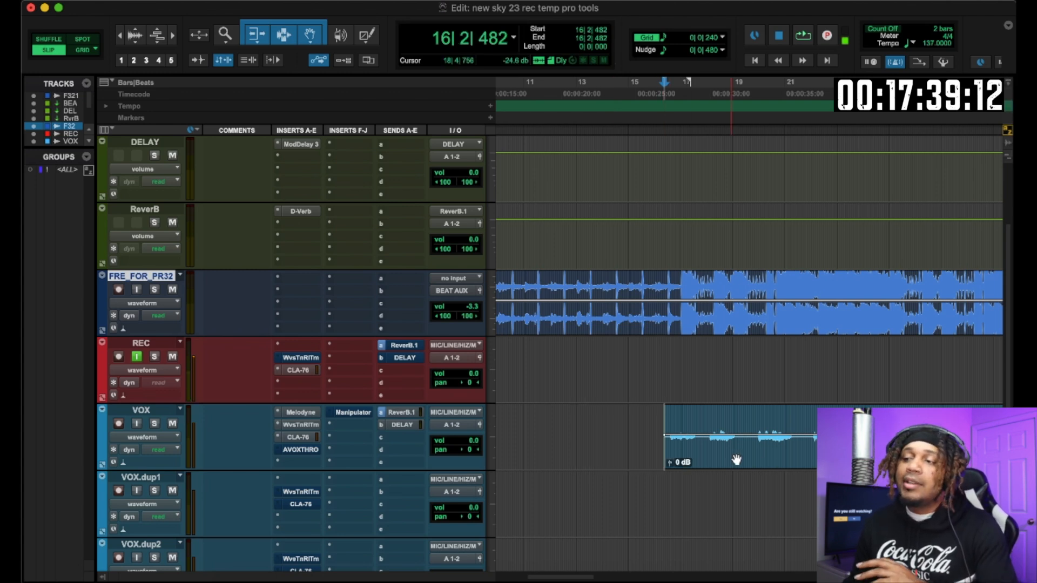
click(736, 459)
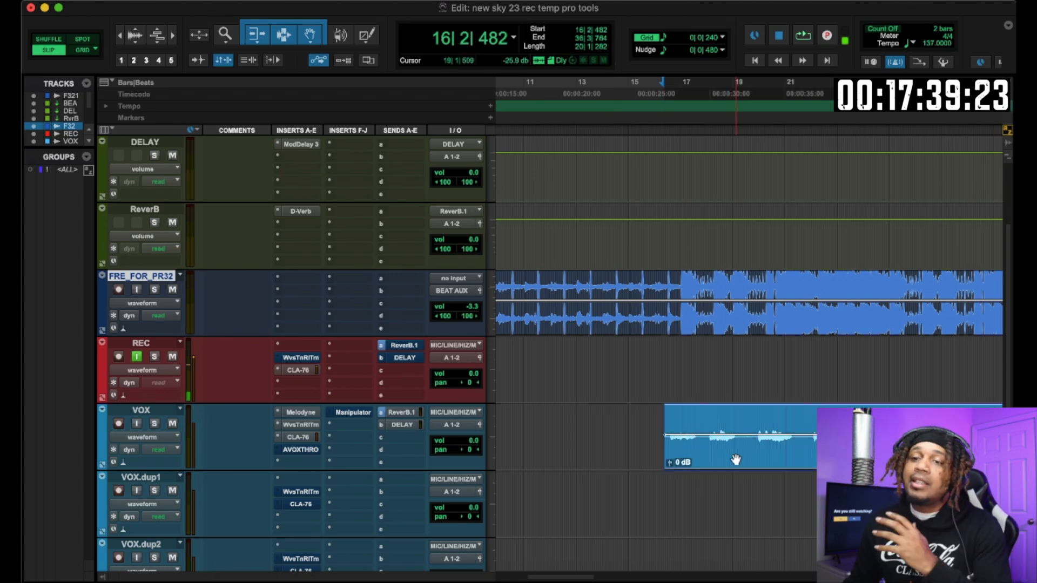
- Open Melodyne on the VOX track and transfer the vocal so its notes from bar 16 onward are shown
click(300, 413)
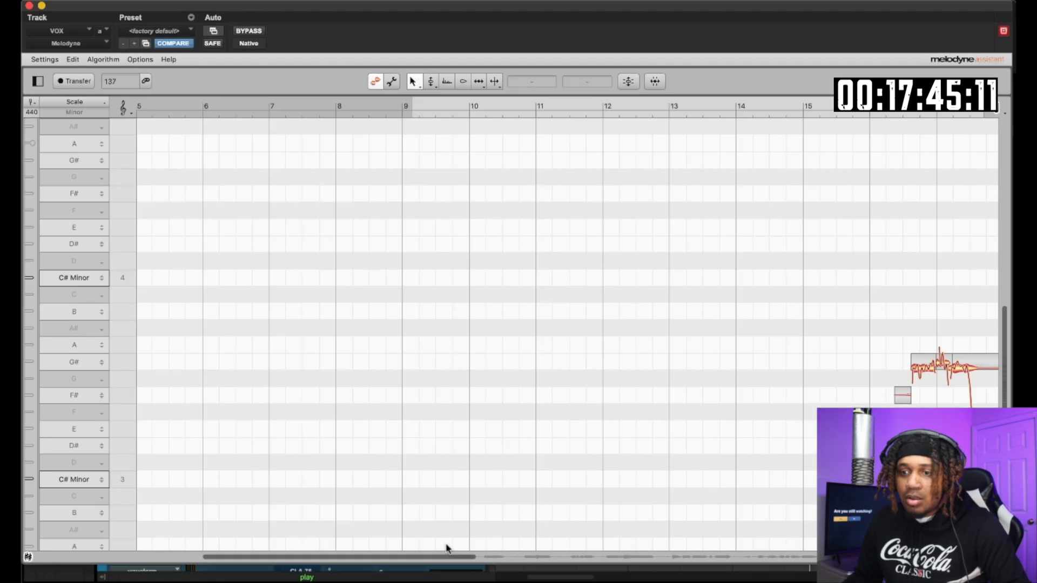
drag(459, 558, 575, 555)
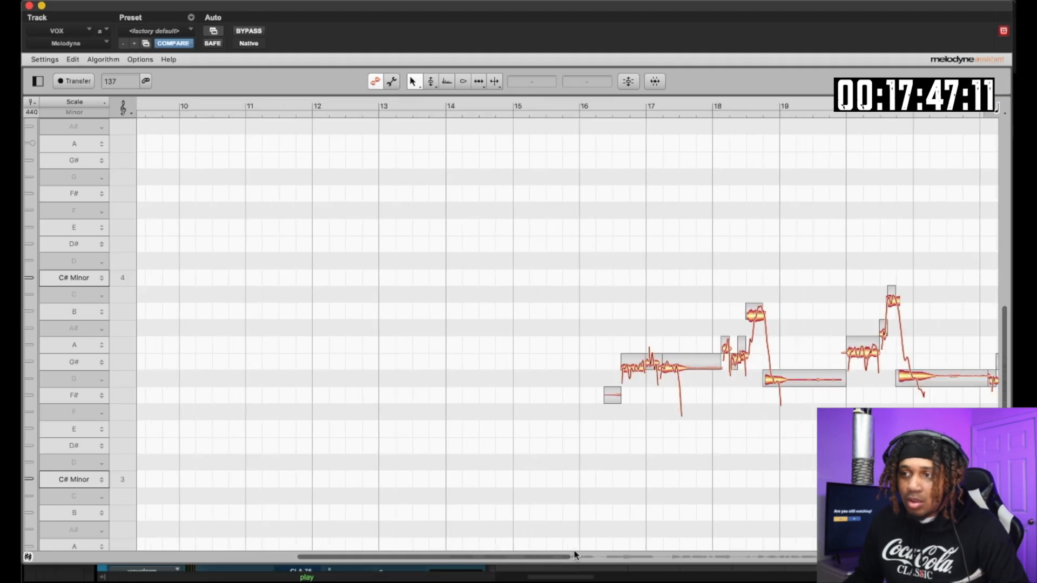
drag(659, 552, 910, 557)
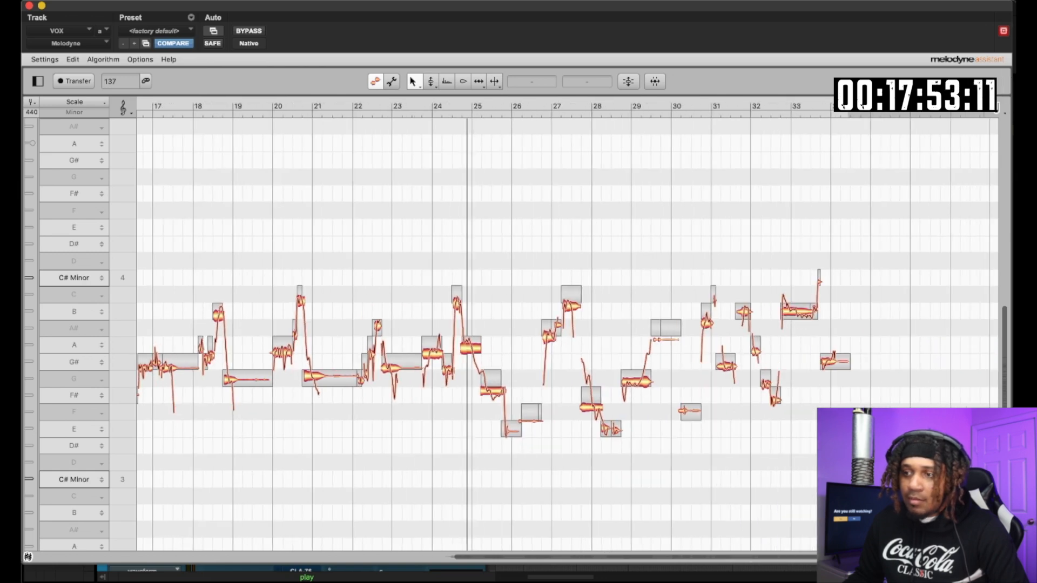
scroll(778, 560, left, 5)
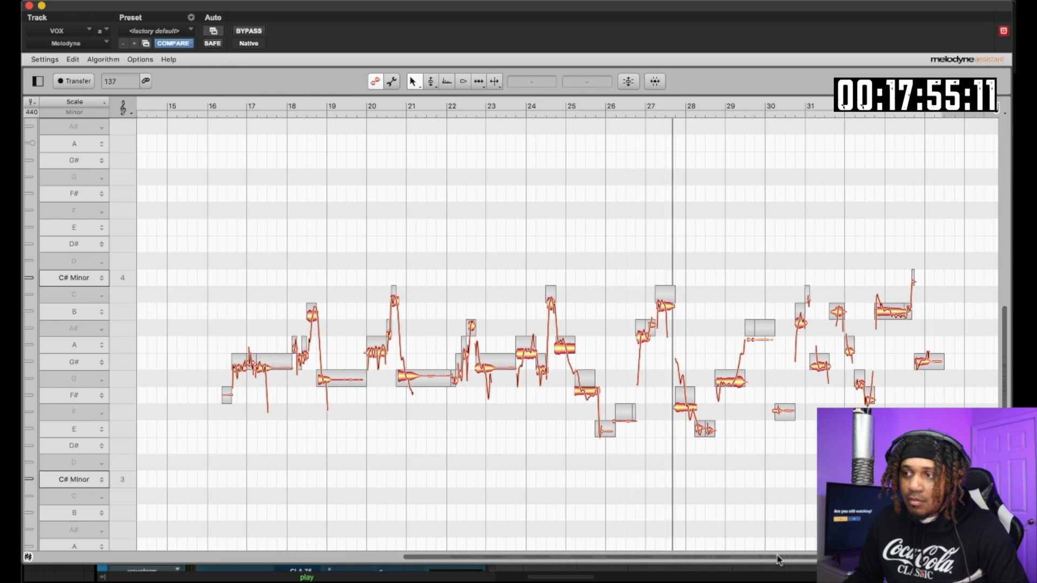
- Correct the pitch of all the vocal notes with Snap to C# Minor on and Pitch Center at 100%
click(626, 81)
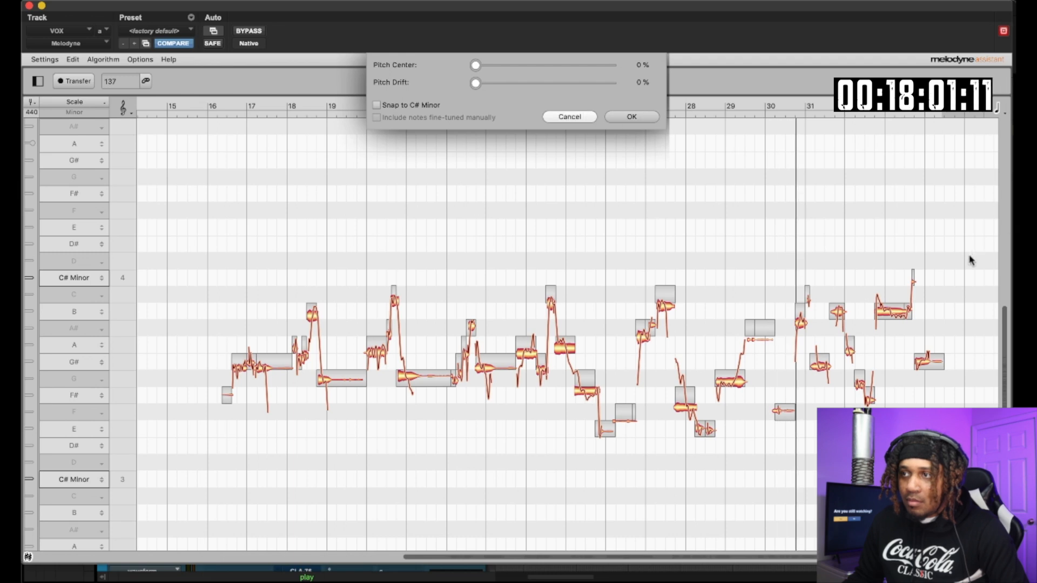
key(Escape)
drag(972, 228, 228, 465)
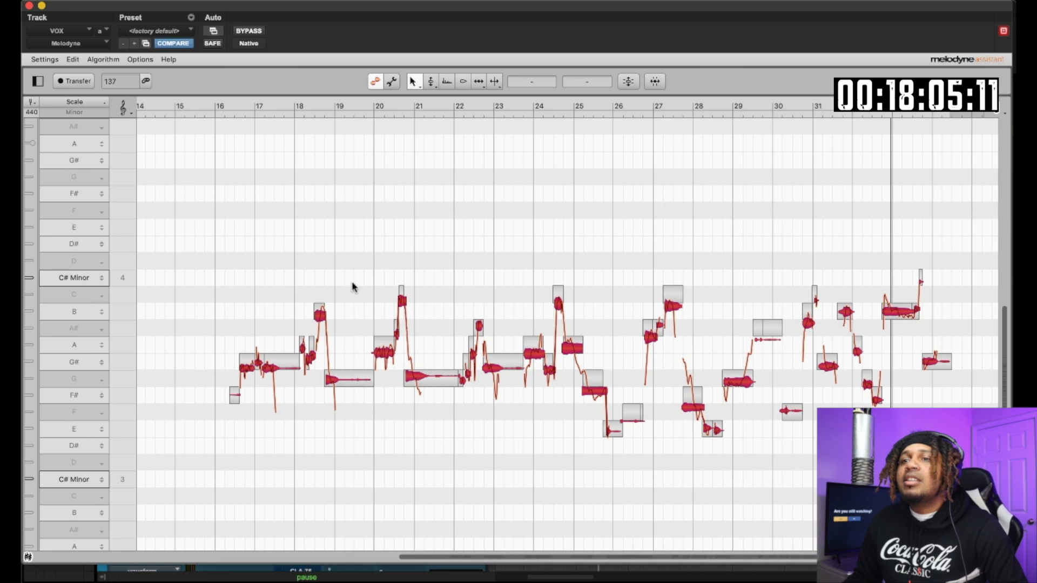
key(space)
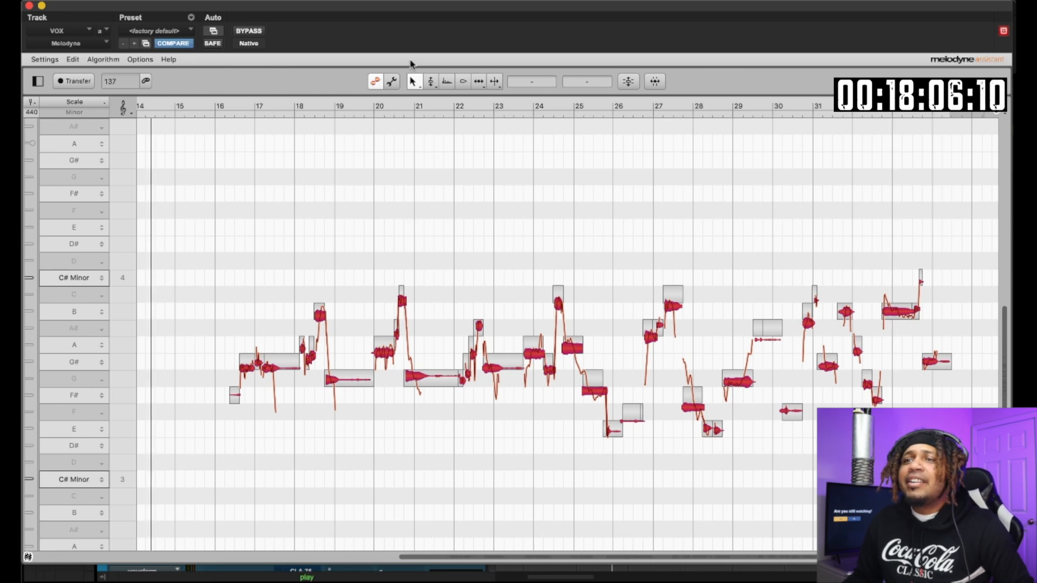
click(431, 81)
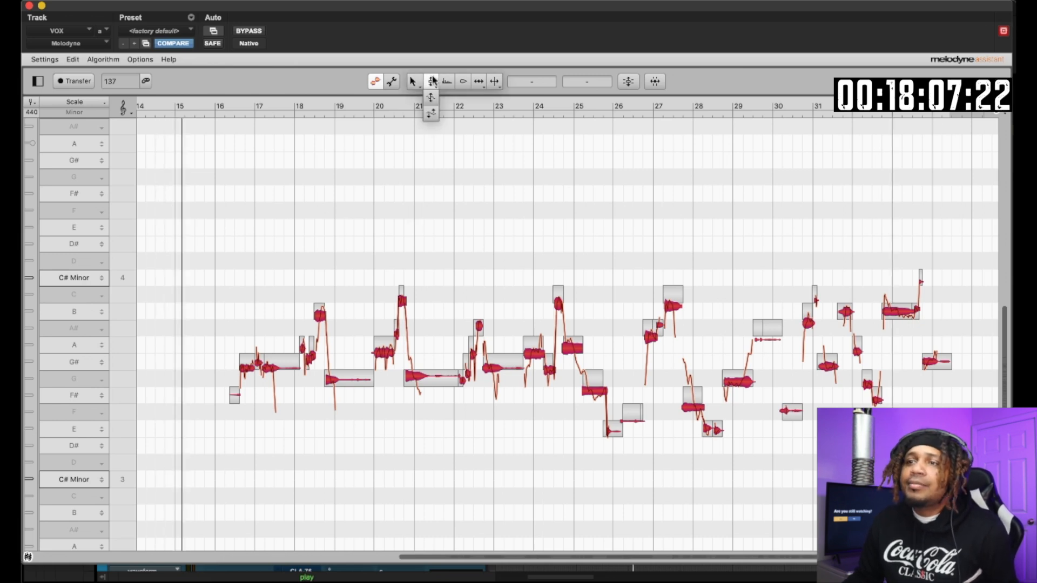
click(628, 81)
click(377, 105)
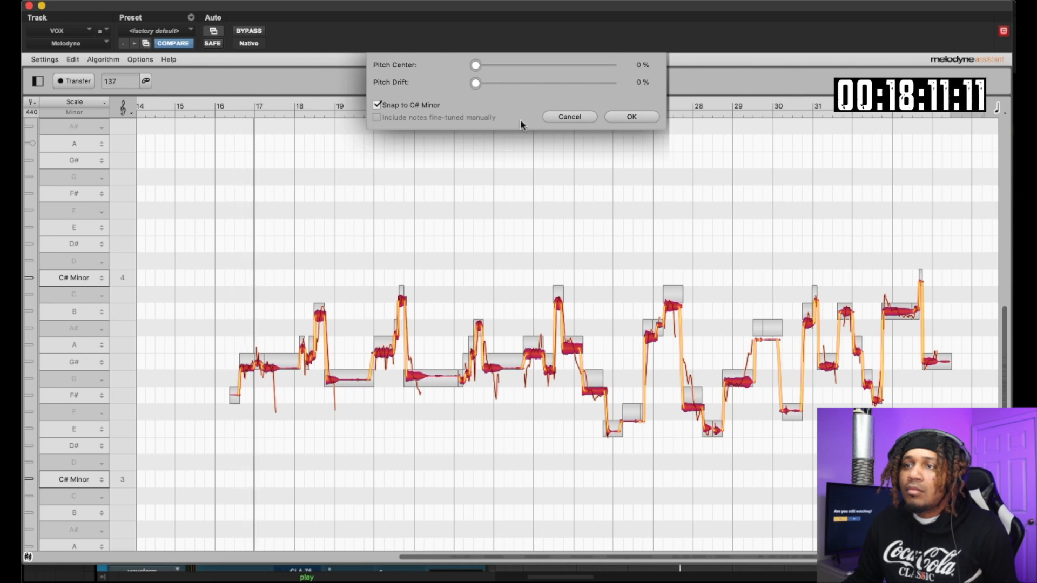
drag(480, 65, 642, 73)
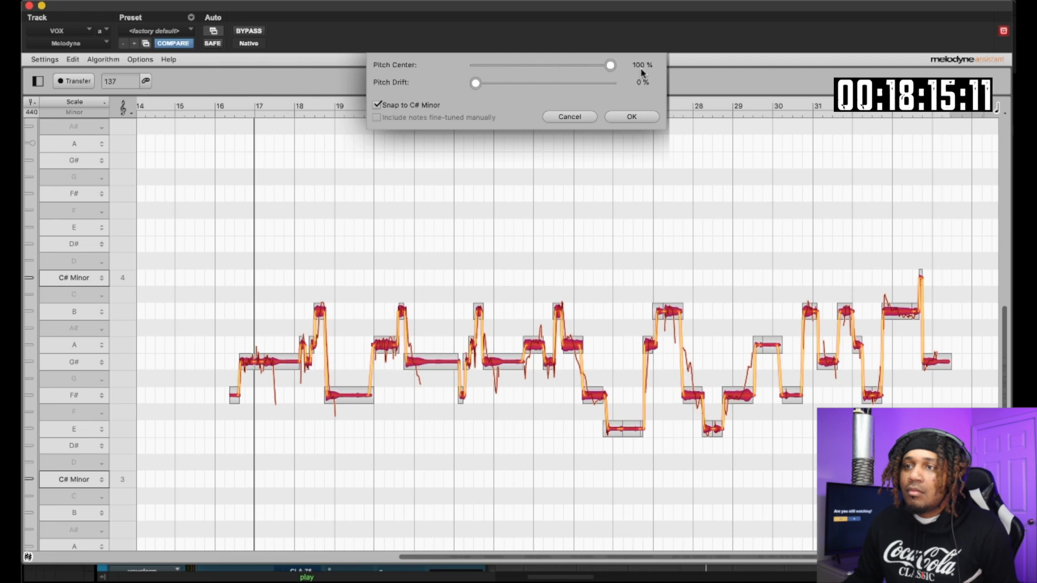
click(631, 117)
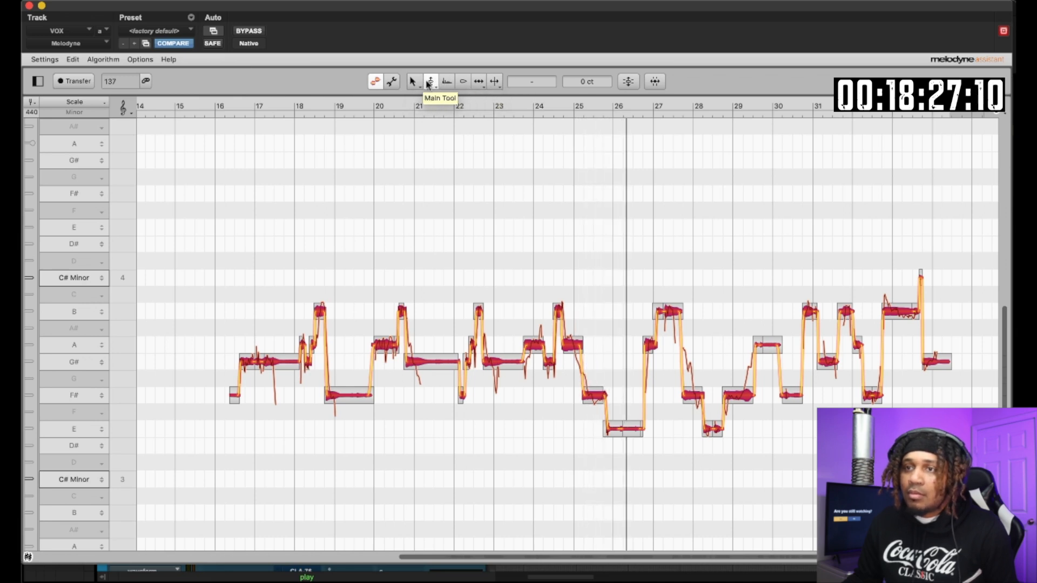
click(347, 307)
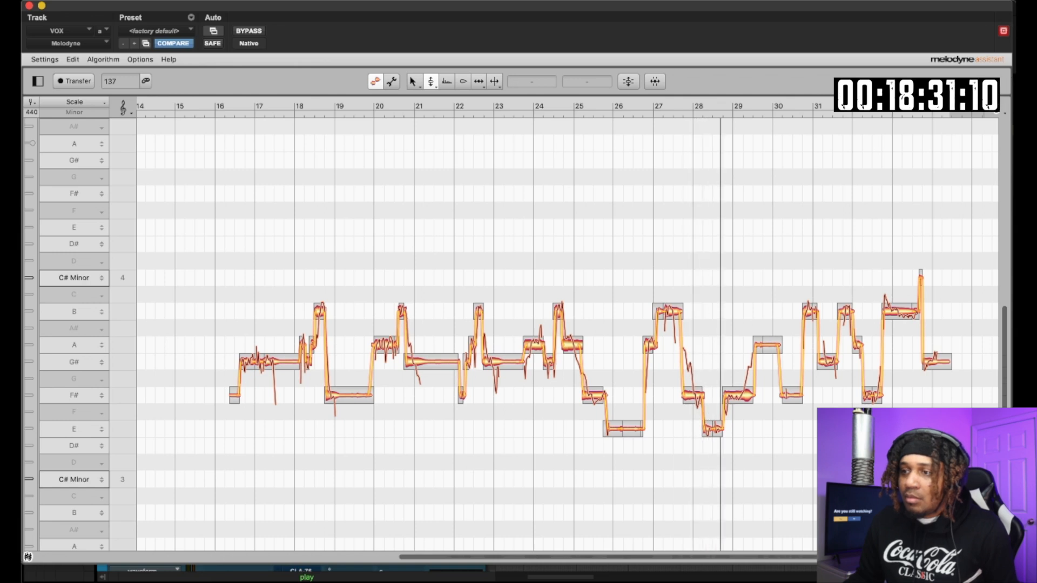
- Try shifting the long G# 3 note after bar 17 by -8 cents with the Pitch tool
scroll(669, 554, up, 3)
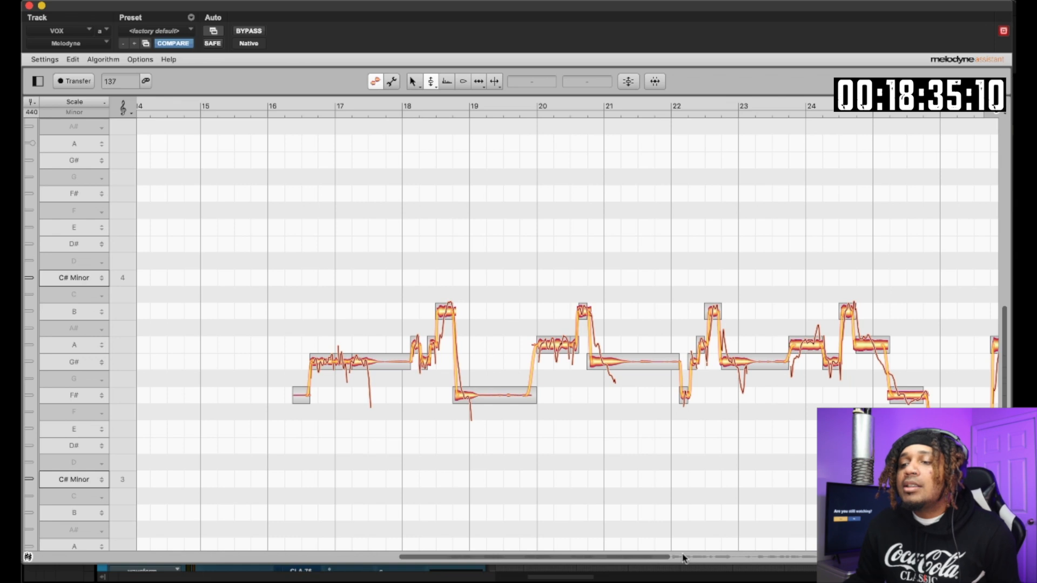
scroll(572, 561, up, 3)
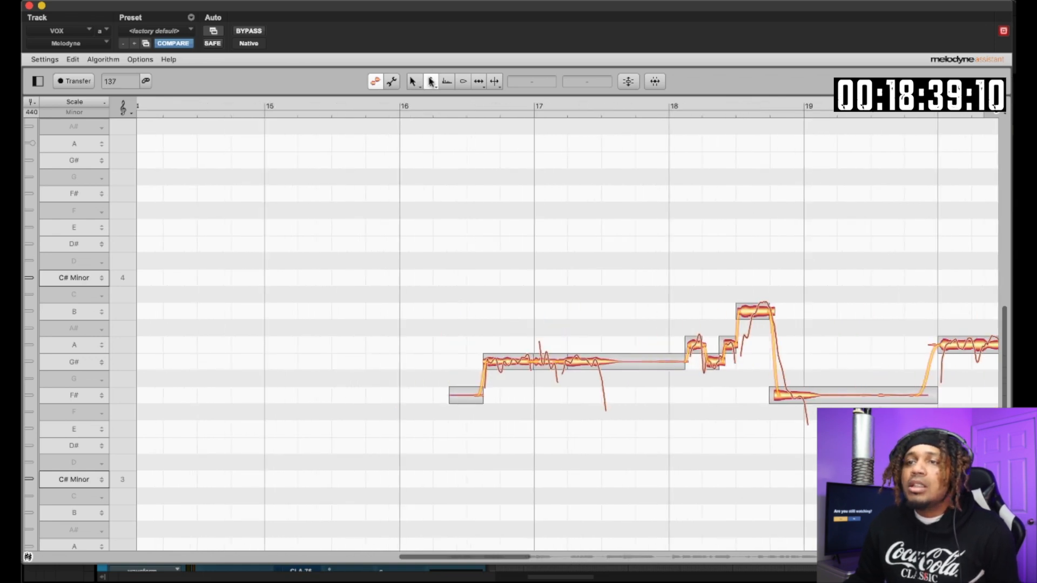
click(571, 362)
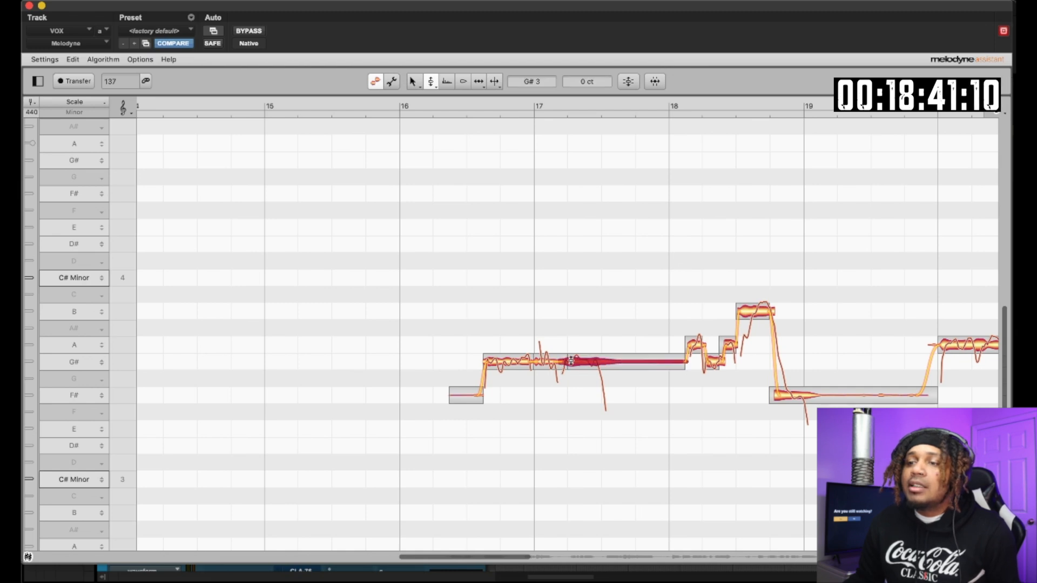
click(514, 362)
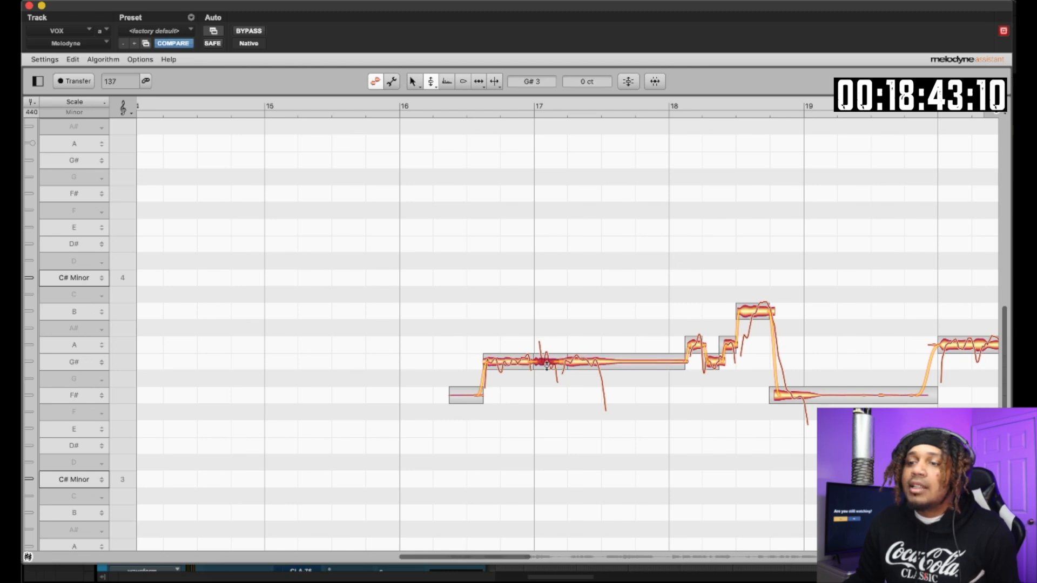
click(589, 361)
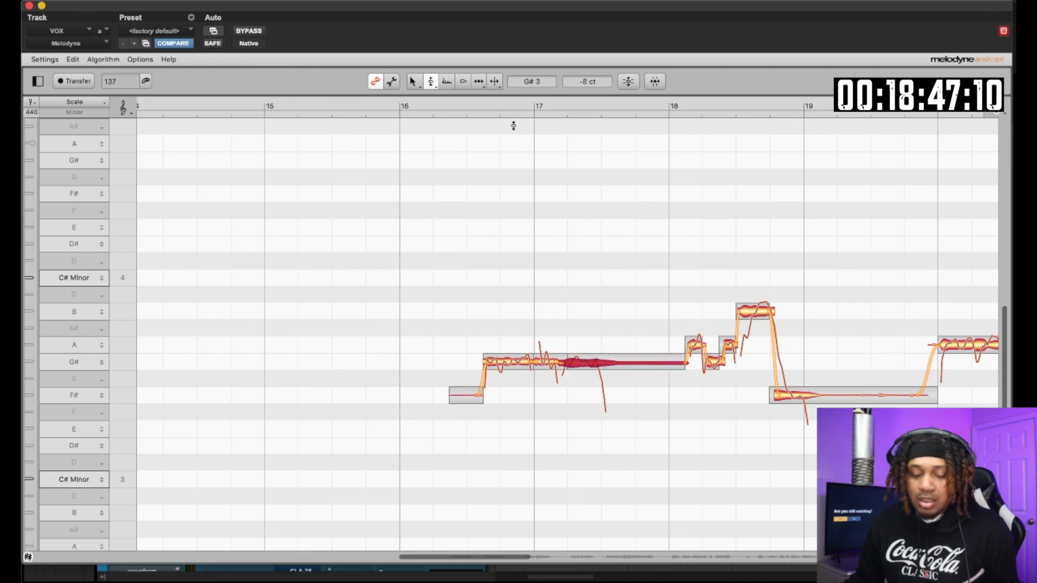
key(Up)
- Reduce the G# 3 note just before bar 17 to about 12% with the Pitch Drift tool
drag(432, 81, 432, 115)
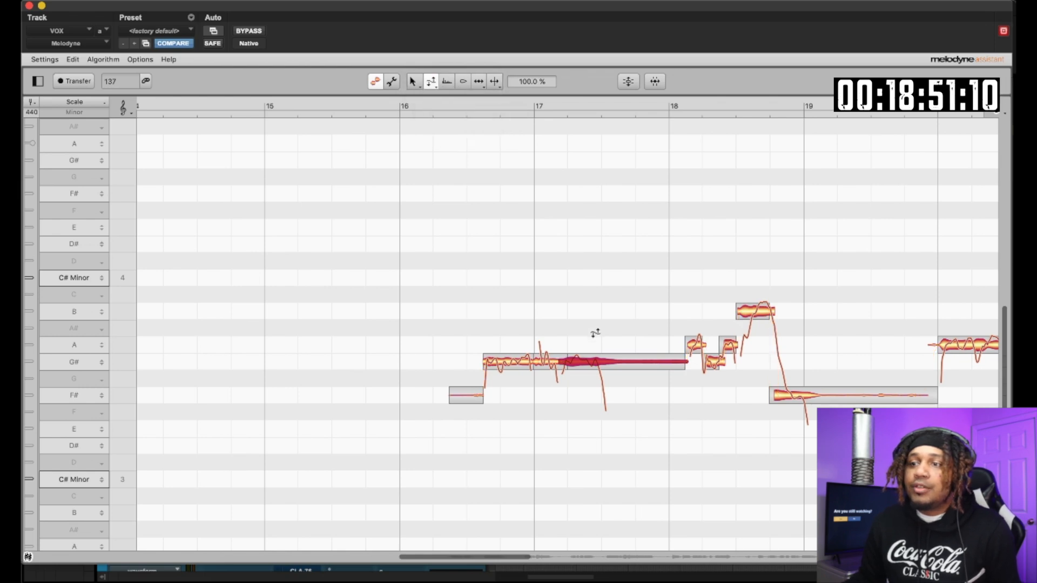
drag(518, 363, 516, 393)
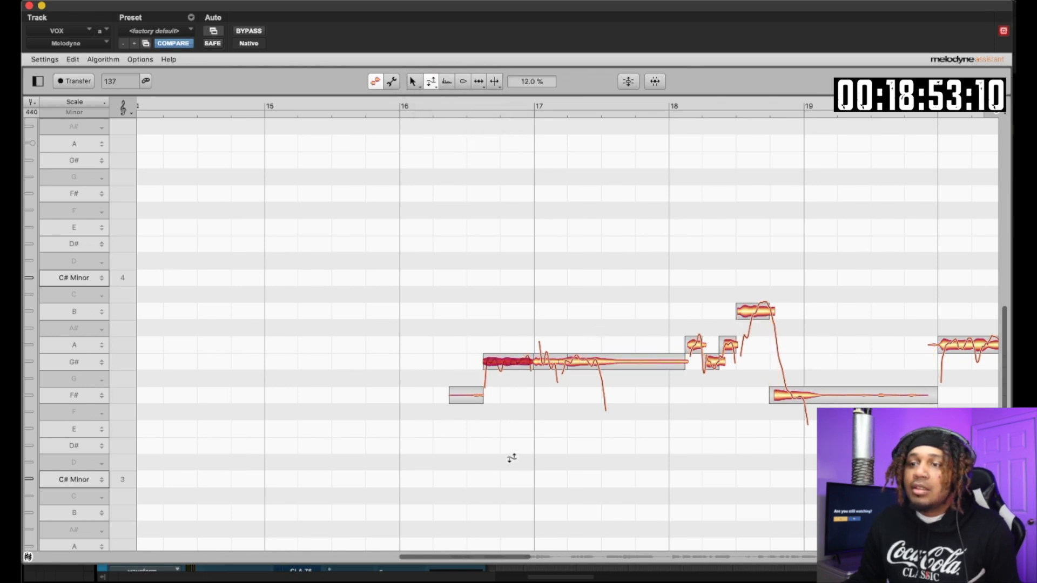
- Set Pitch Drift to -60% and -73% on the two G# 3 notes around bar 17, -160% on the B 3, and -171% on the following F# 3
key(space)
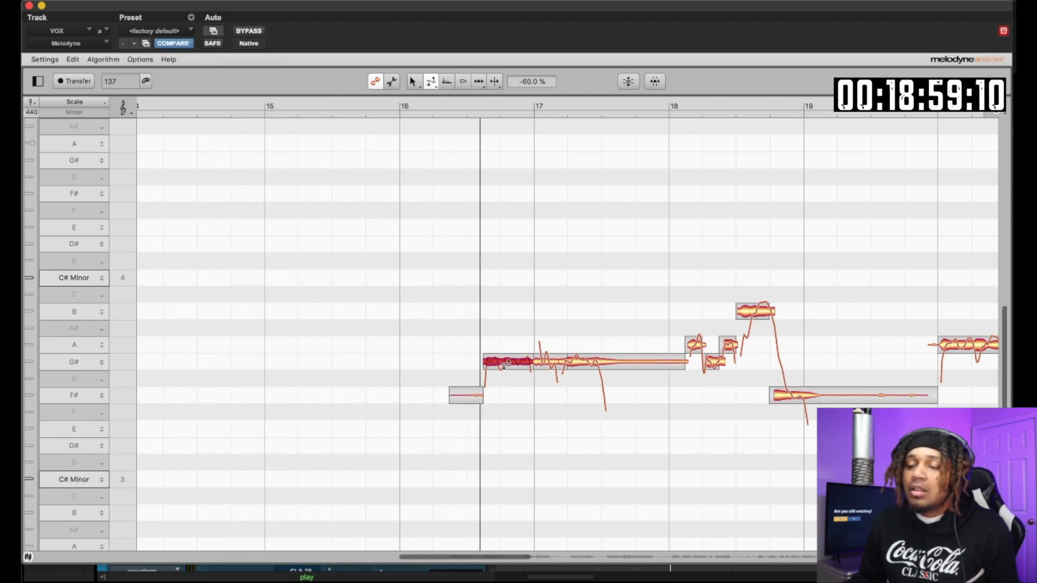
drag(578, 362, 578, 435)
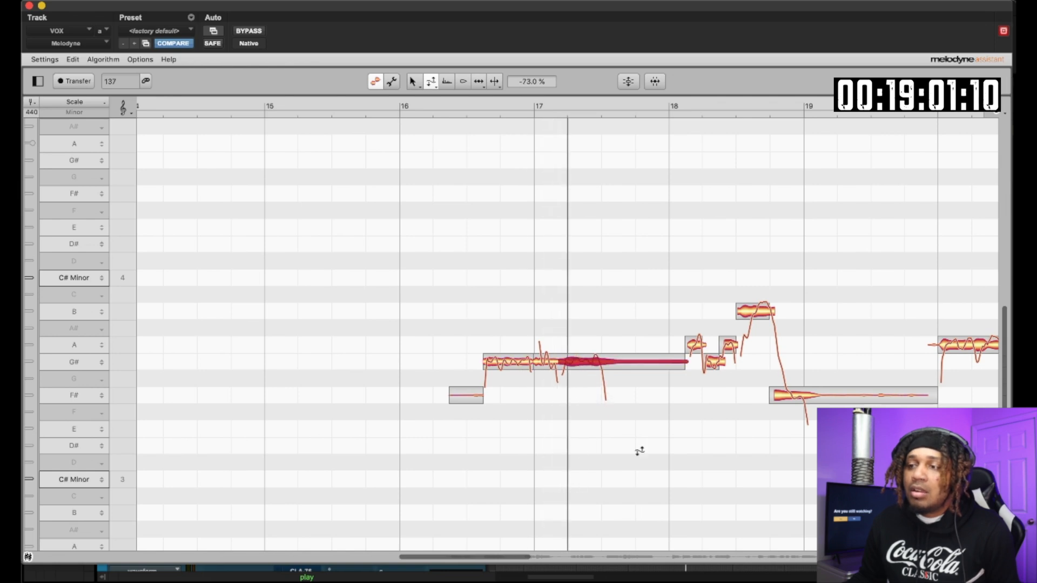
drag(761, 312, 763, 391)
drag(763, 490, 763, 497)
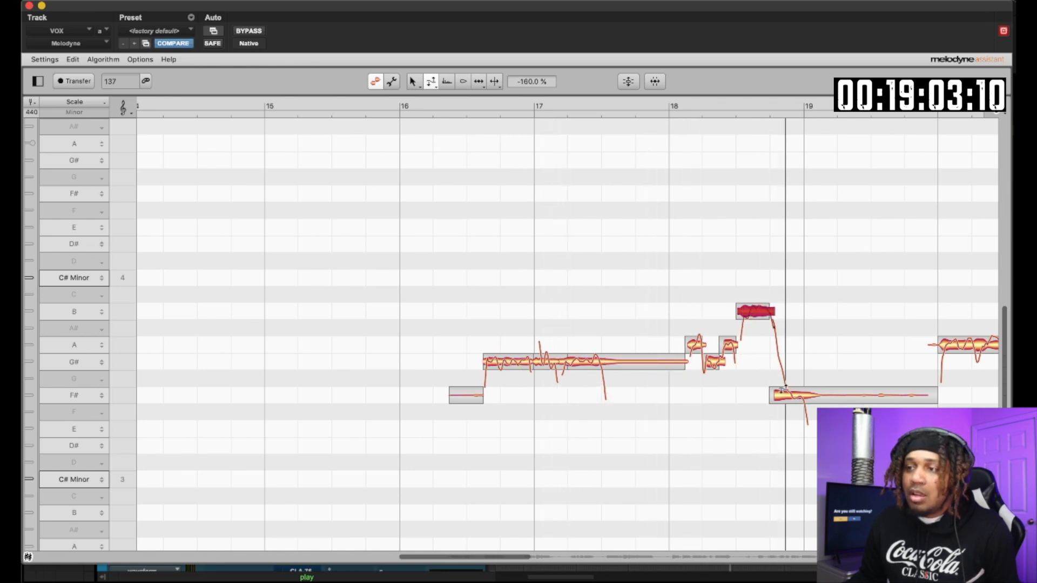
drag(798, 395, 805, 330)
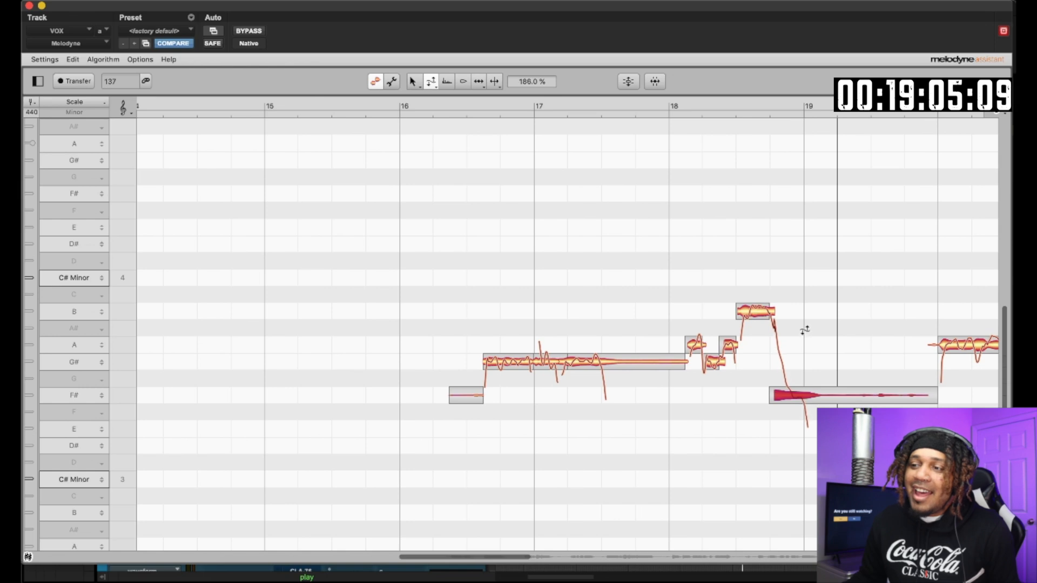
drag(792, 475, 782, 546)
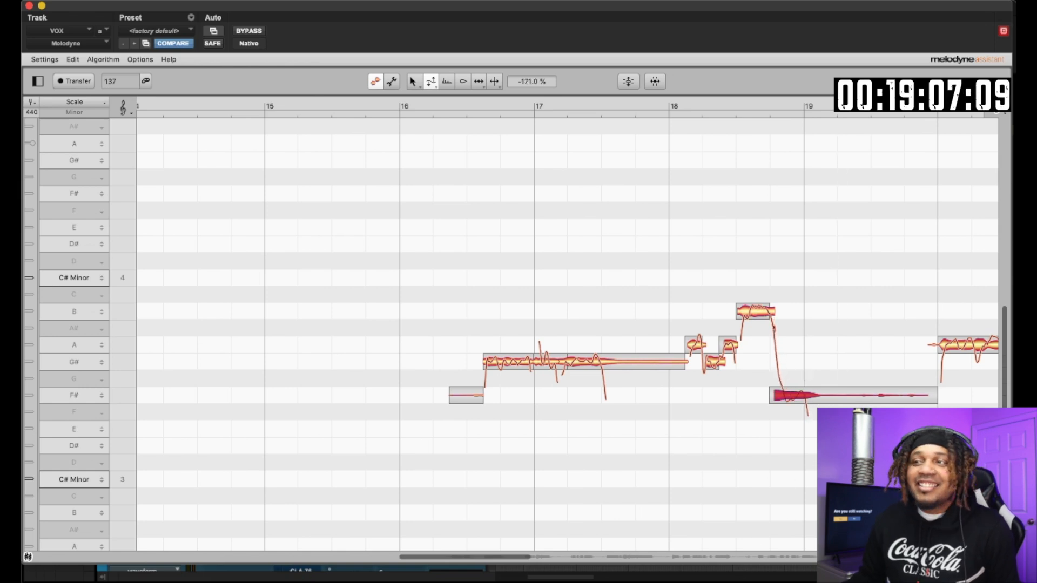
- Move Melodyne aside, set the playback start near bar 16 in the Edit window, and bring the Melodyne window back into view
drag(303, 5, 358, 453)
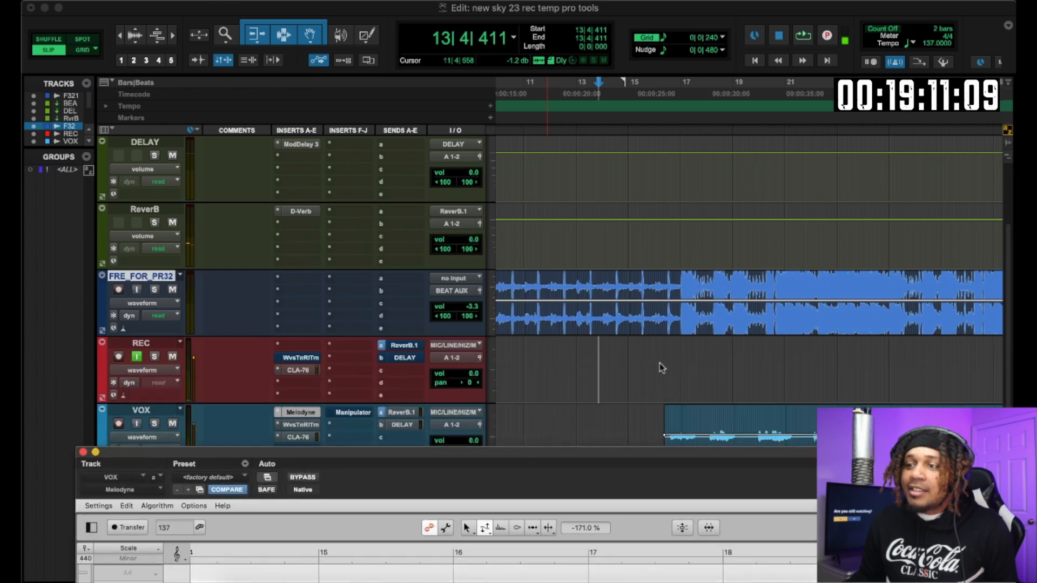
click(660, 348)
drag(671, 452, 621, 7)
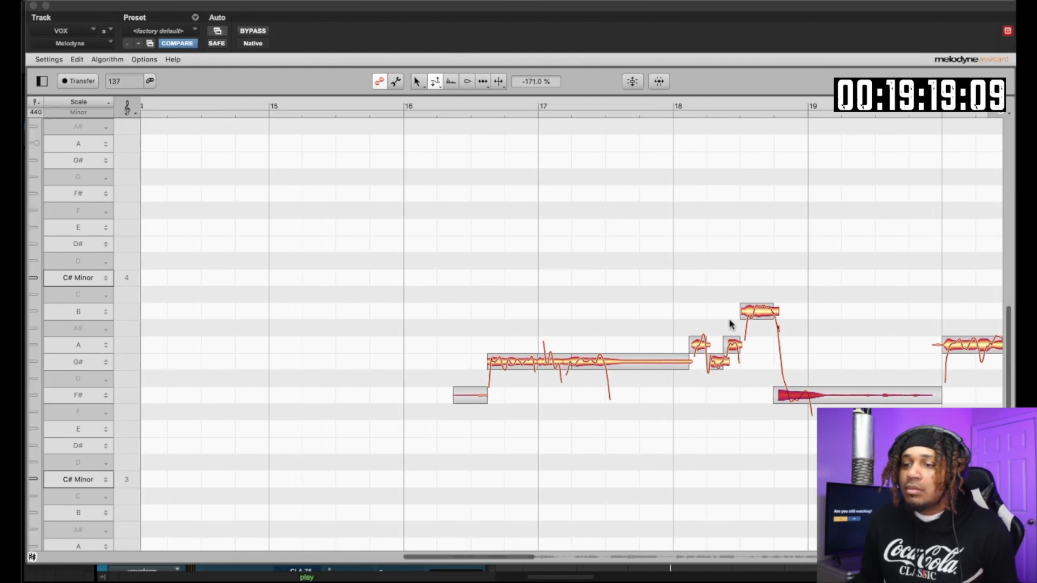
- Try the long F# 3 note around bar 19 at -111% Pitch Drift while auditioning the phrase
key(space)
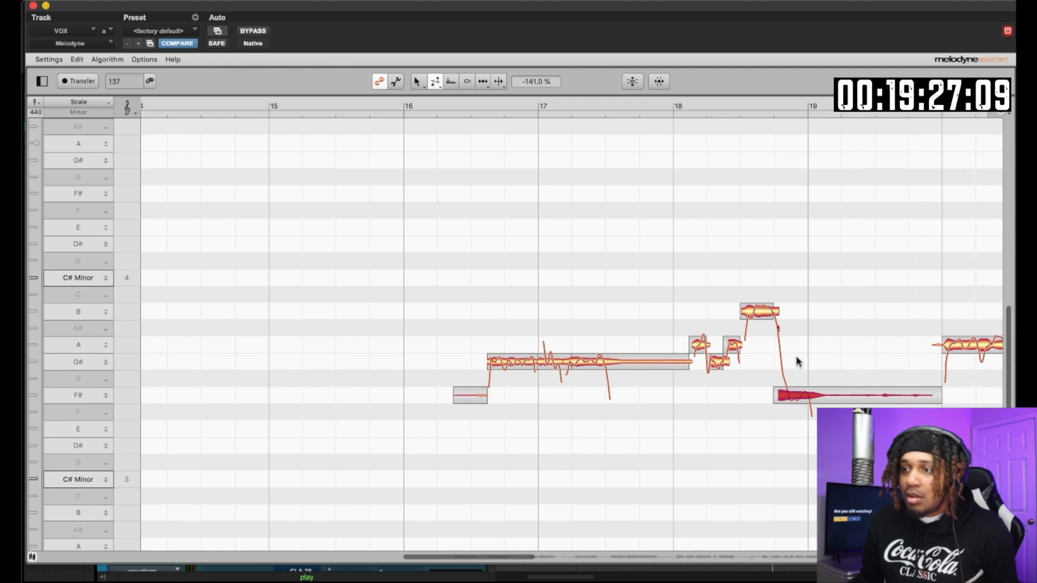
drag(476, 556, 534, 557)
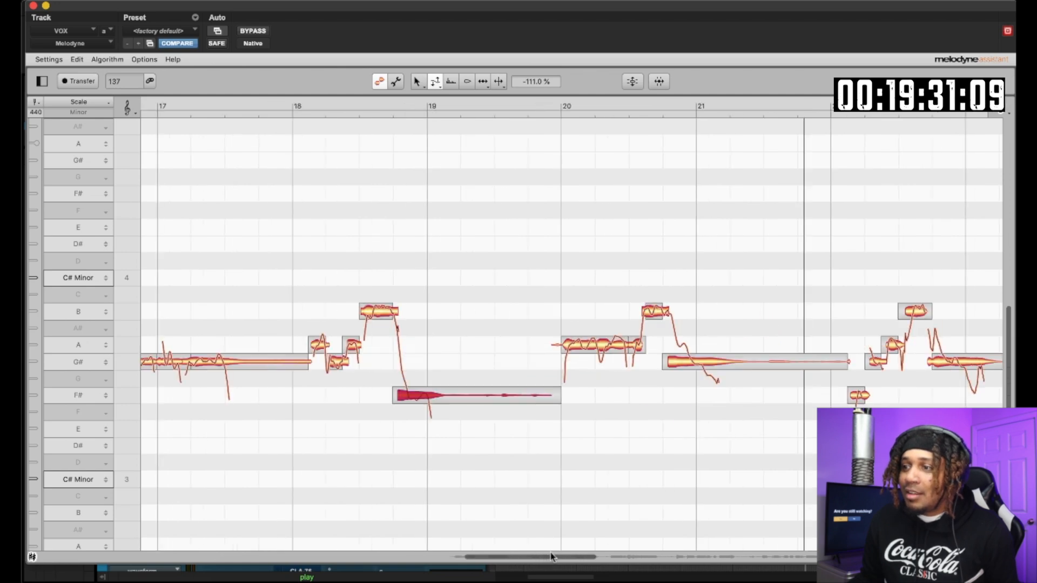
drag(559, 557, 565, 557)
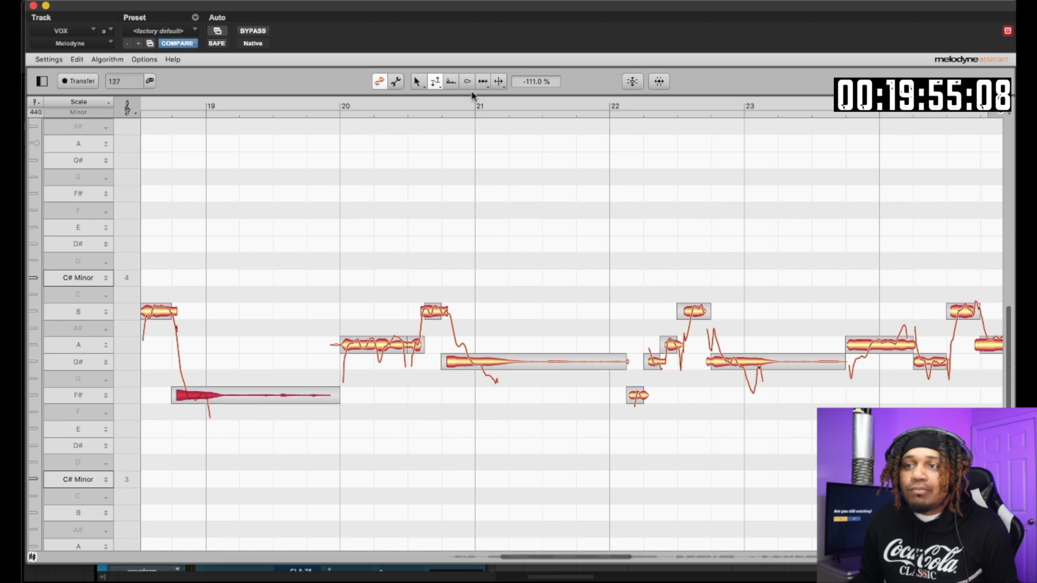
- Add a time handle inside the B 3 note between bars 18 and 19 with the Time Handle tool and audition it
click(482, 81)
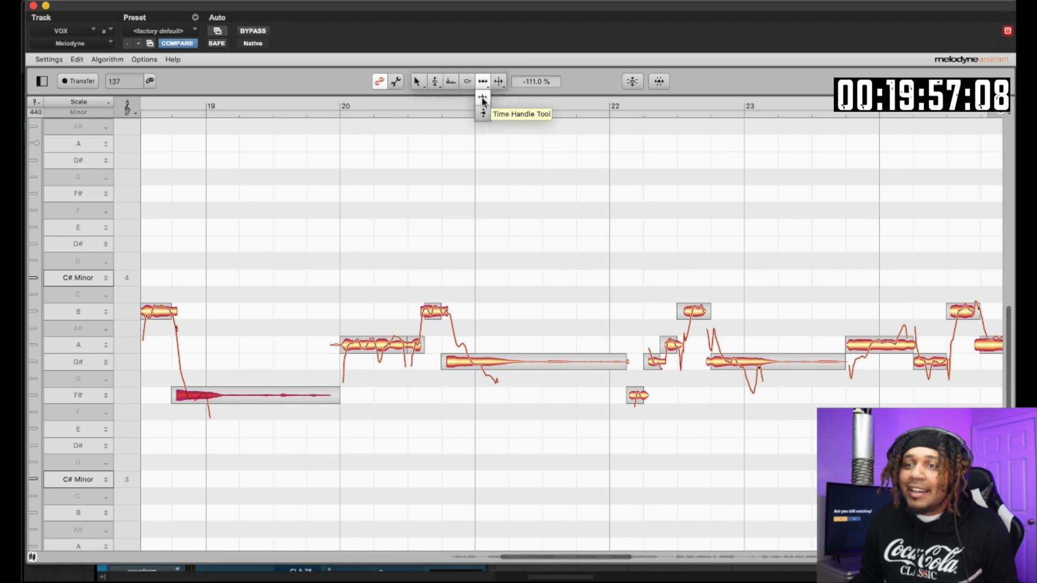
scroll(428, 189, left, 10)
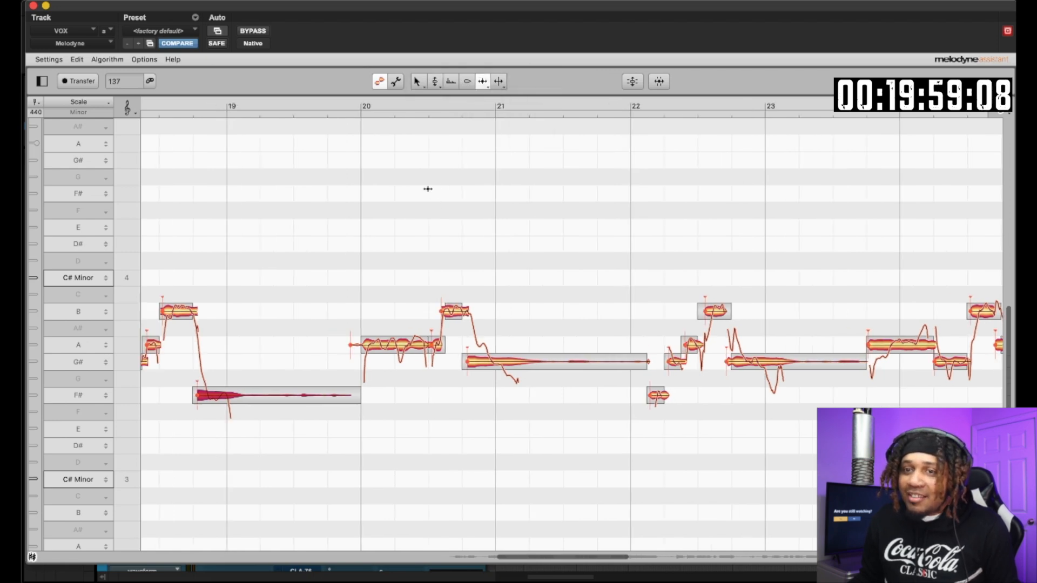
click(528, 312)
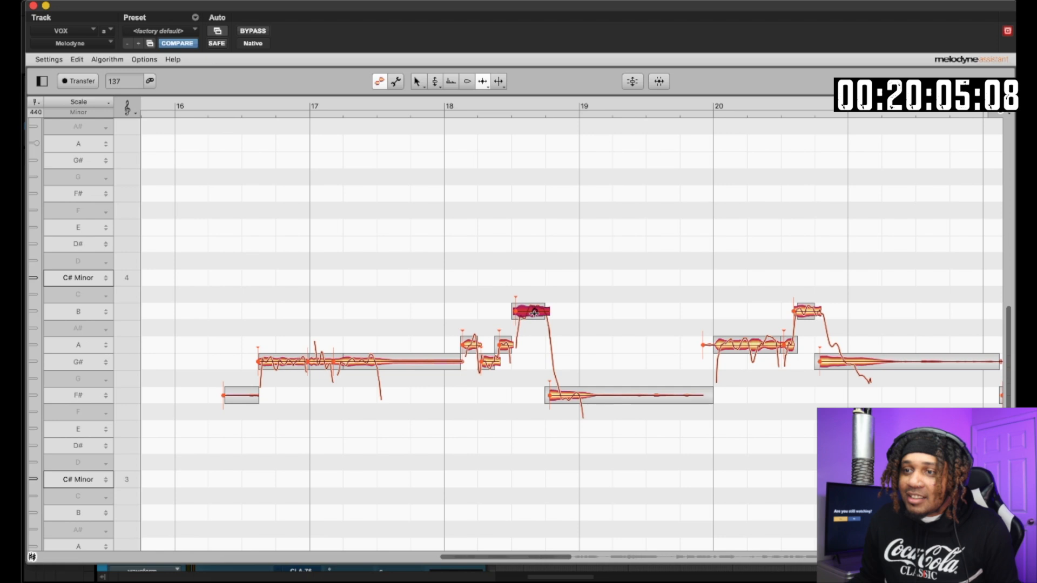
key(space)
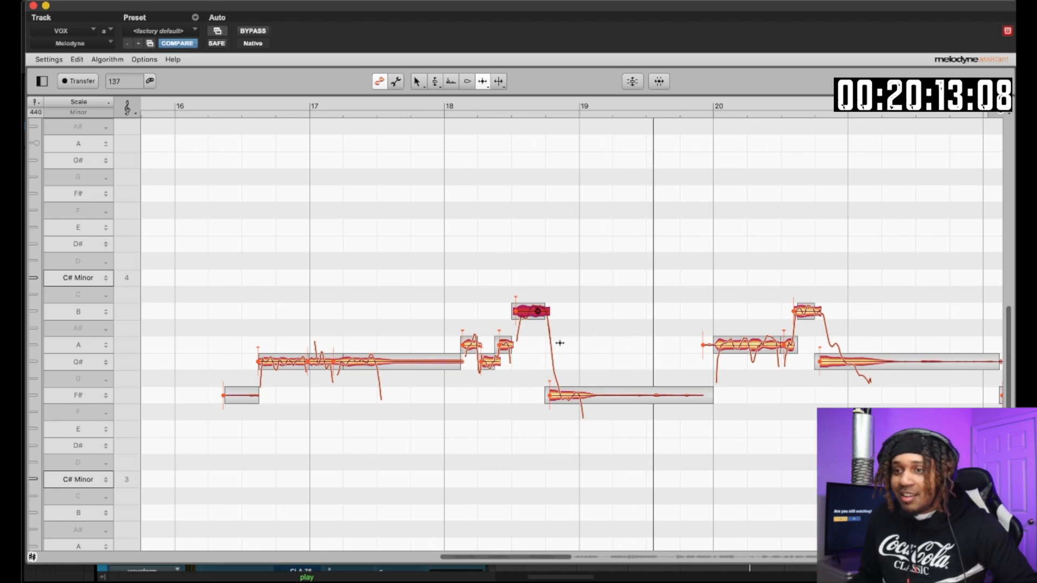
key(space)
- Stretch the beginning of the long F# 3 note before bar 19 slightly with a time handle and audition it
click(564, 395)
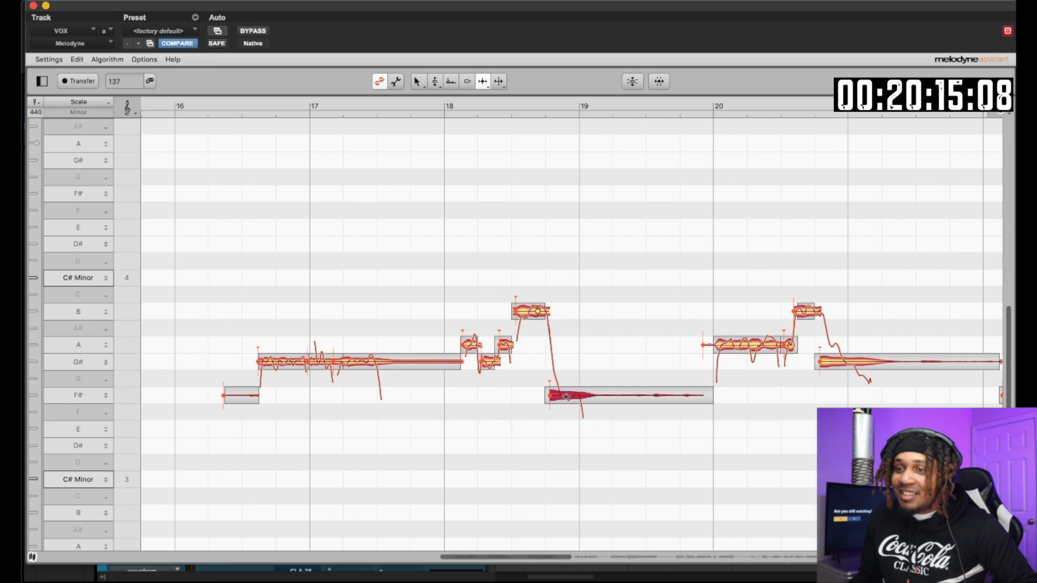
drag(566, 397, 572, 396)
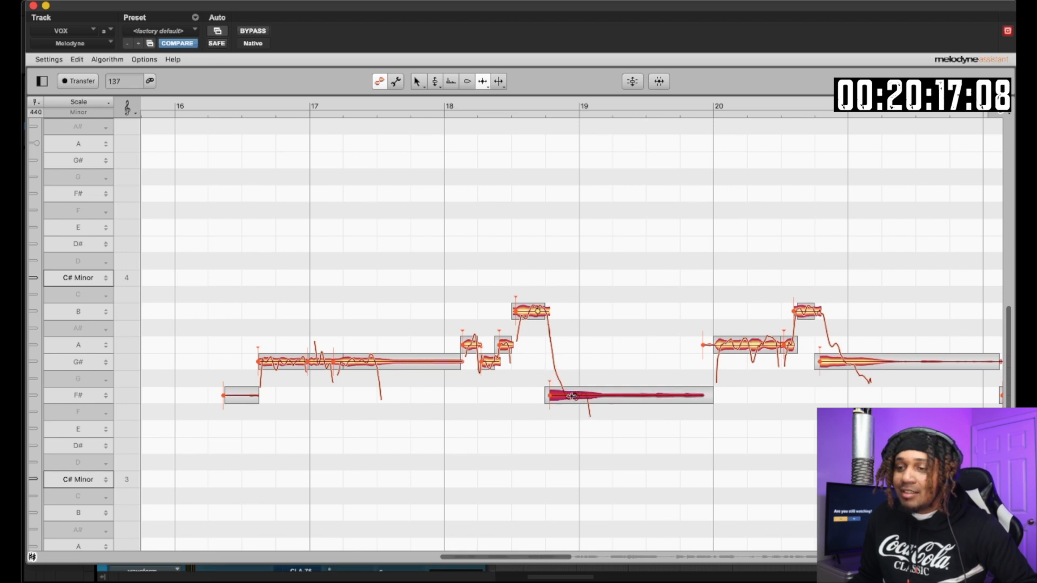
key(space)
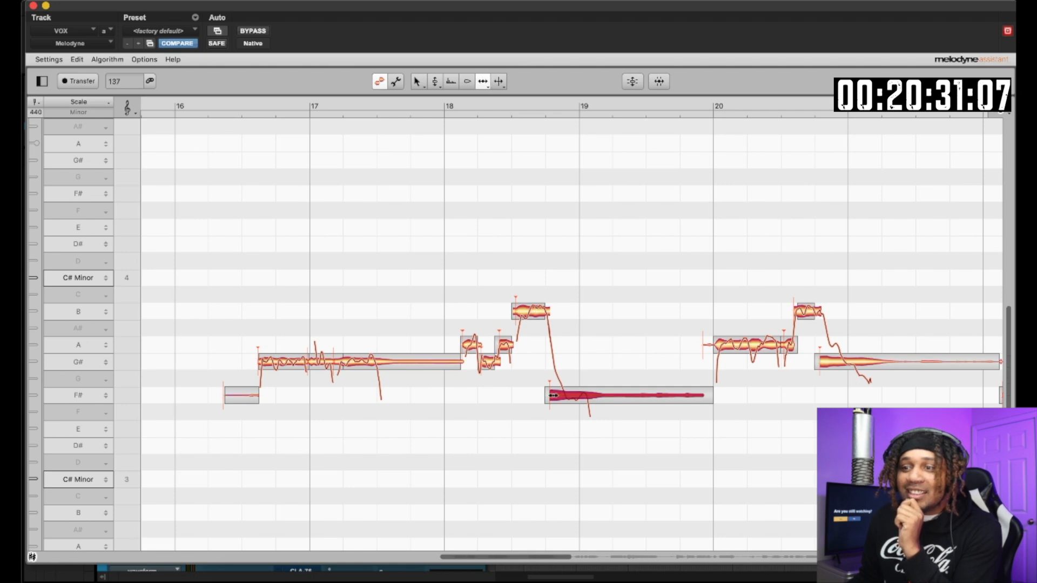
- Try joining the B 3 note with the following F# 3 note by removing their note separation, and undo the merge after auditioning it
click(498, 81)
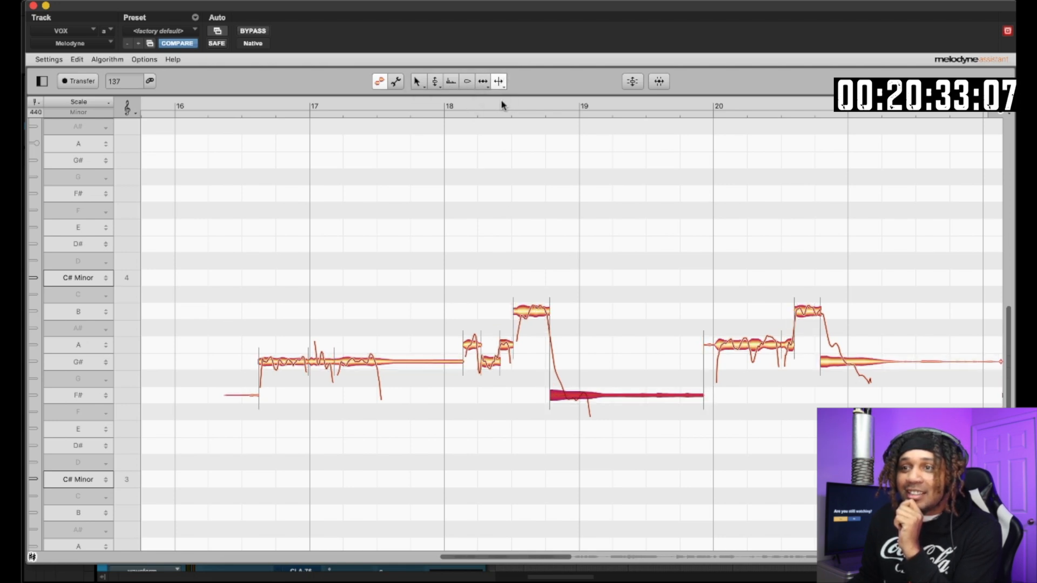
double_click(547, 386)
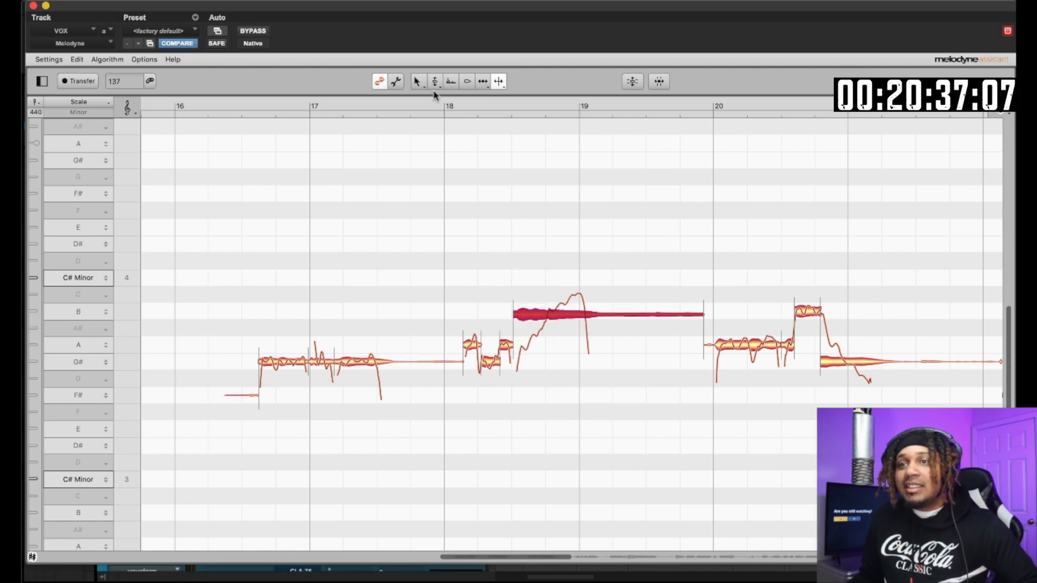
click(482, 81)
key(space)
click(482, 81)
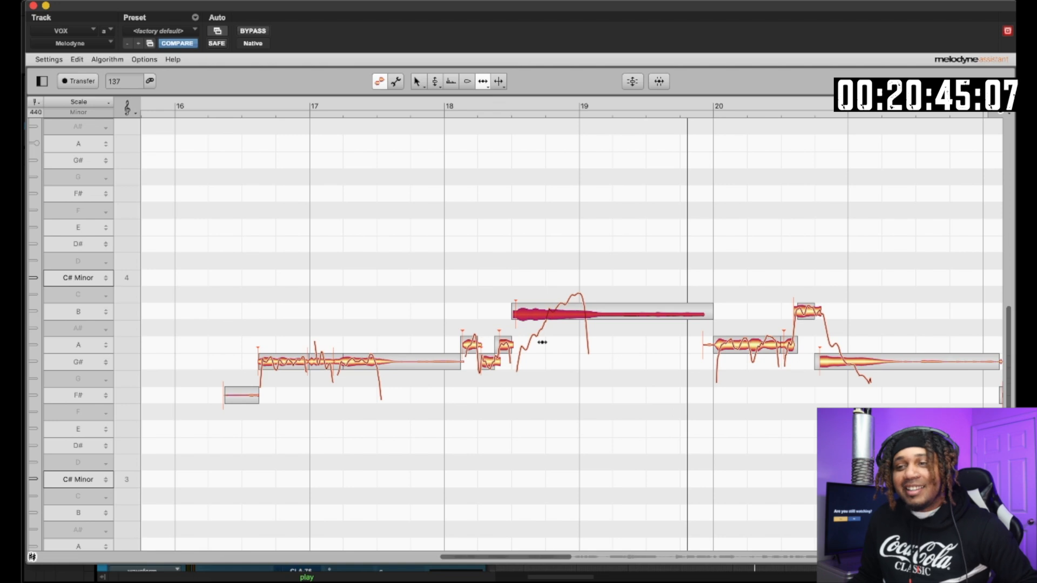
key(space)
key(super+z)
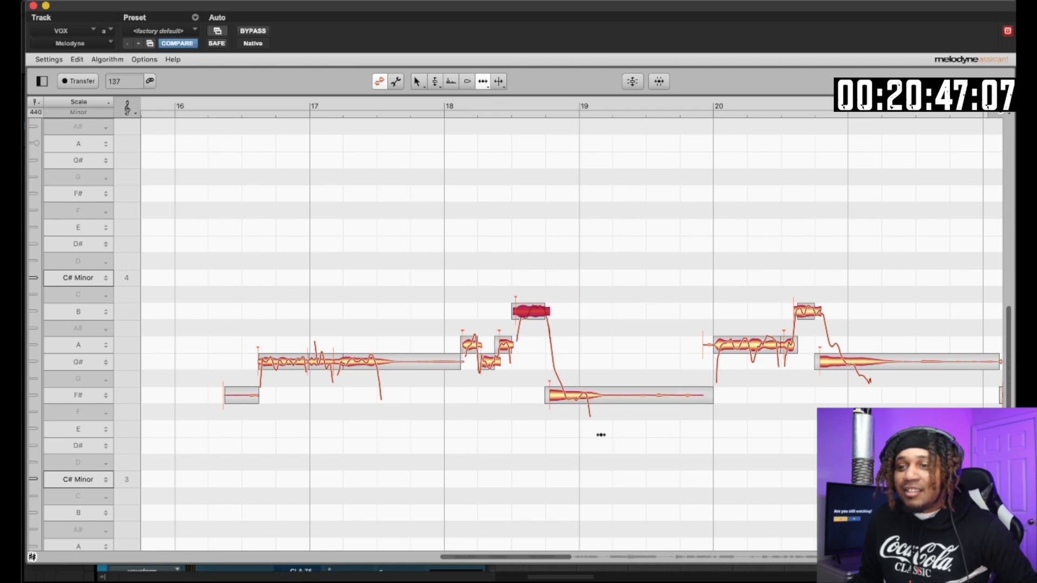
- Set the Pitch Drift of the long F# 3 note around bar 19 to -304% and audition the phrase
click(436, 83)
click(436, 116)
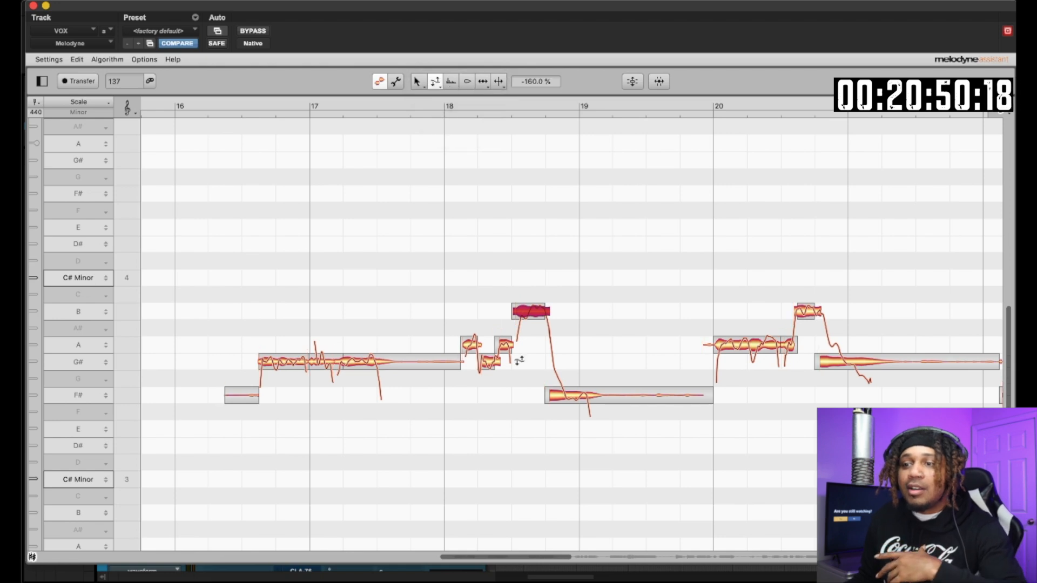
click(564, 397)
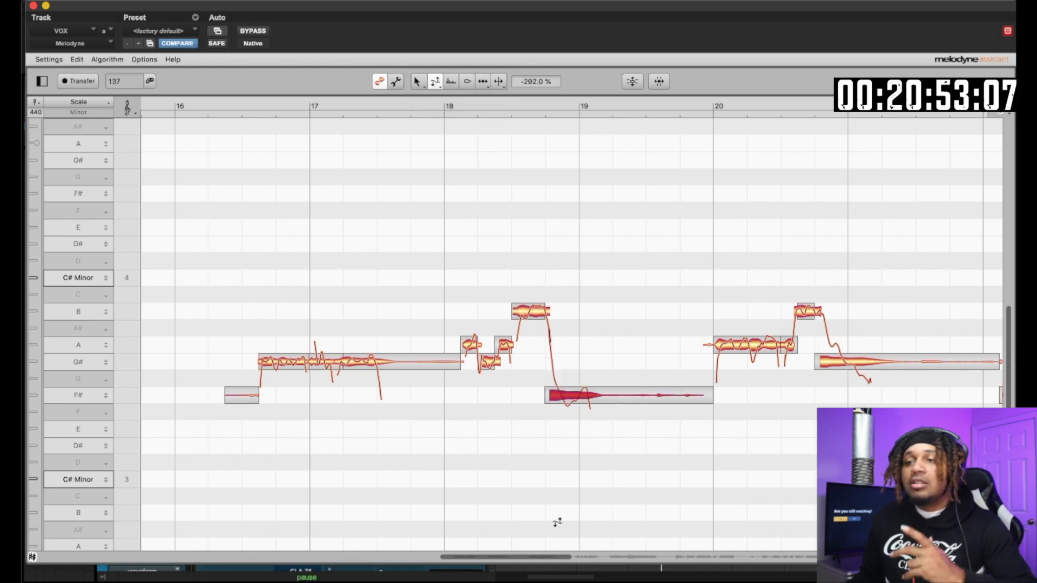
key(space)
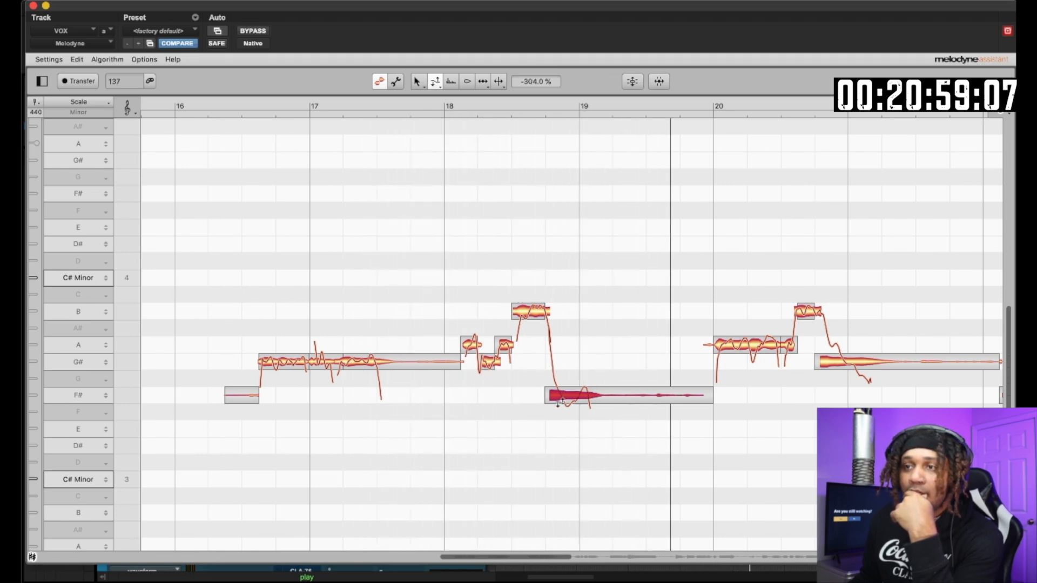
- Shift the formants of the F# 3 note around bar 19 to -70 ct and those of the B 3 note before it to +45 ct
click(451, 81)
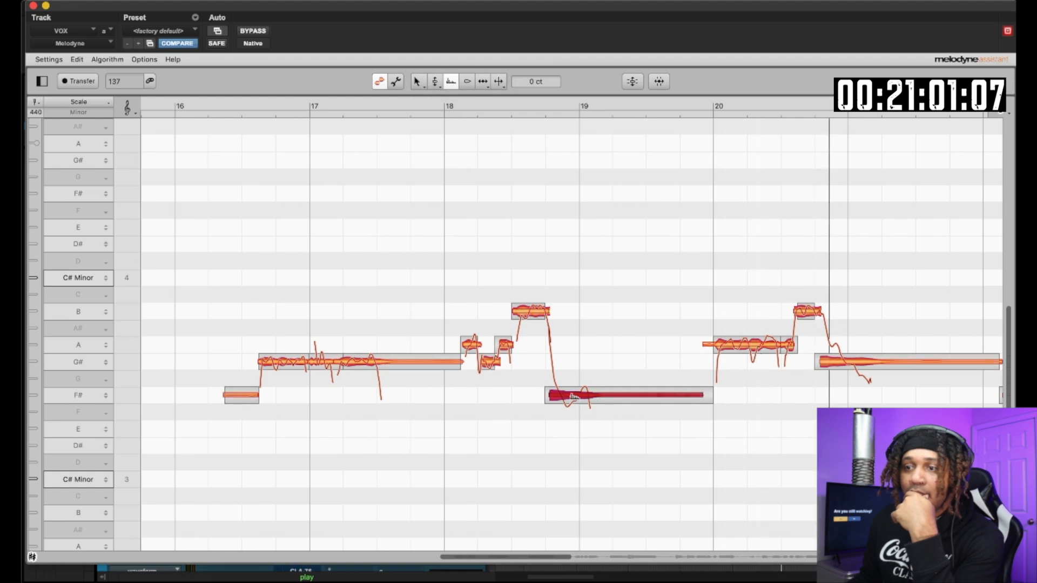
drag(573, 401, 574, 404)
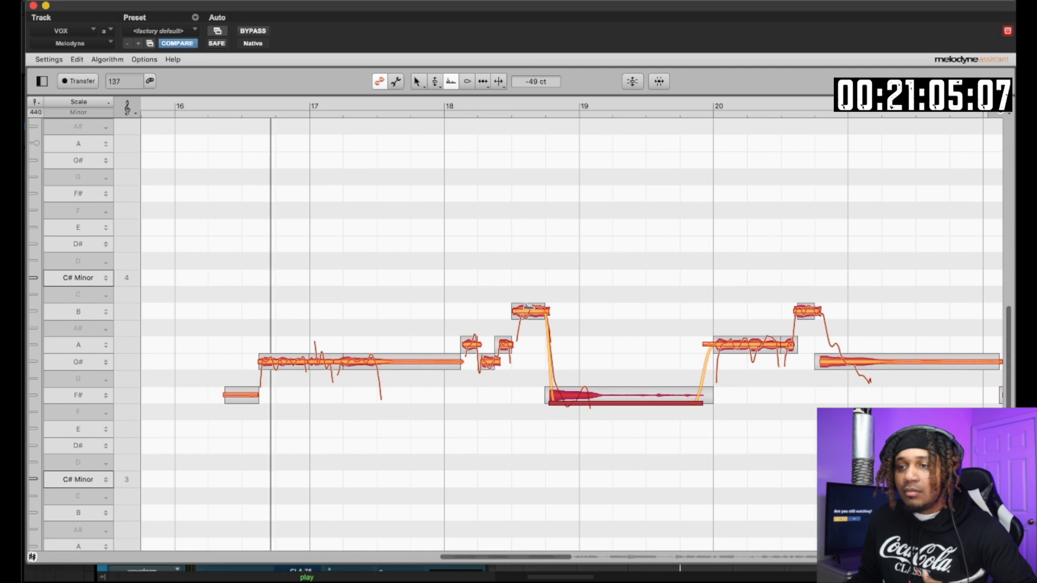
click(526, 309)
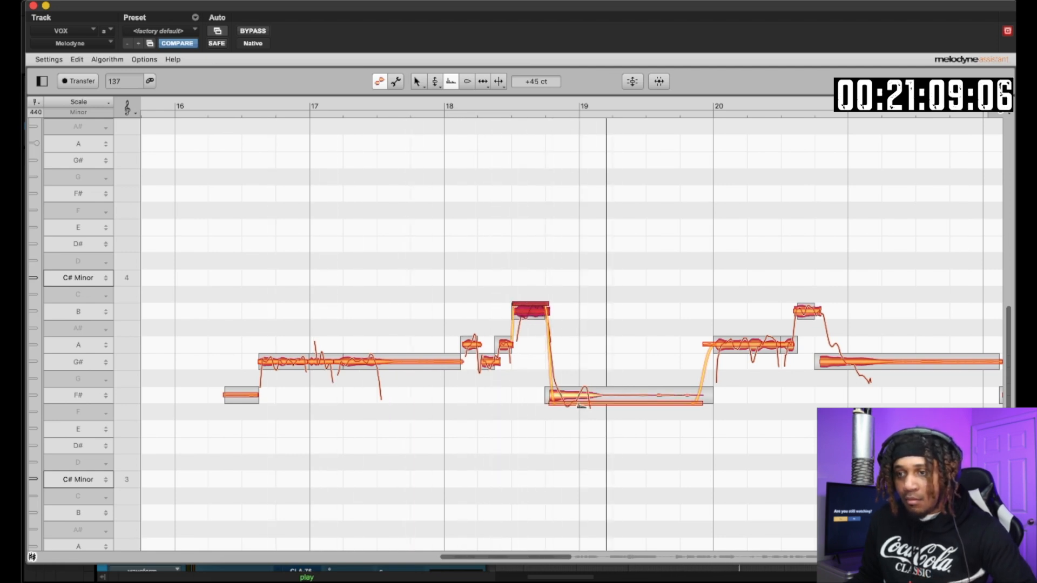
click(580, 405)
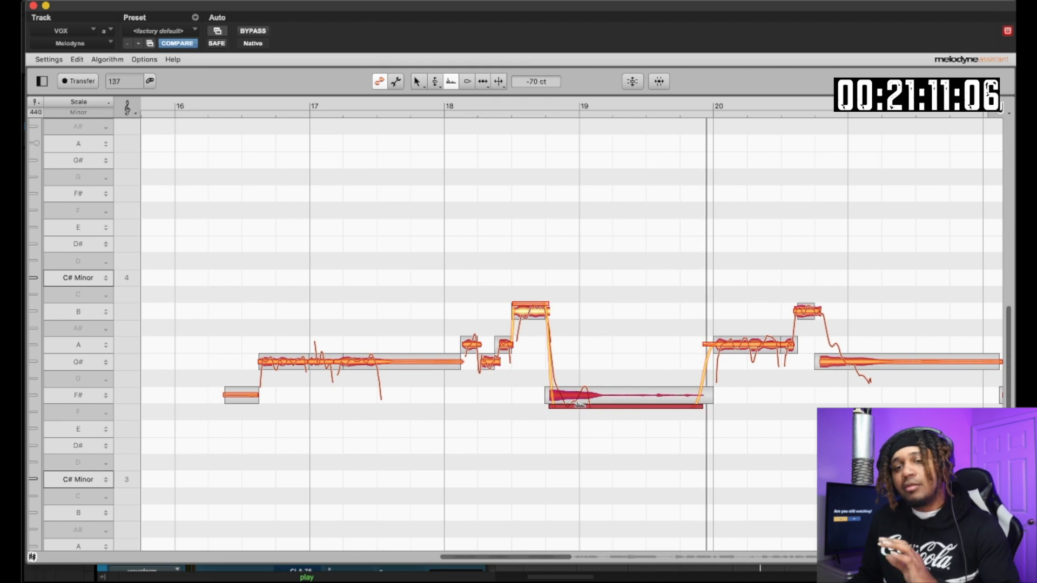
- Audition the phrase and raise the formants of the A 3 note starting at bar 20 to +70 ct
key(space)
key(space)
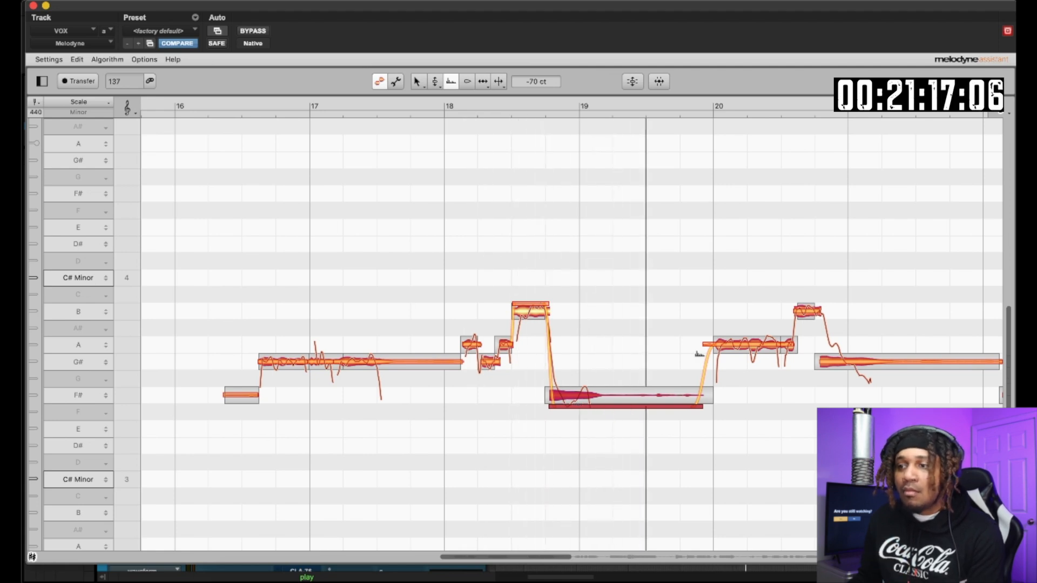
mouse_move(754, 343)
mouse_down()
mouse_move(753, 314)
mouse_move(755, 329)
mouse_up()
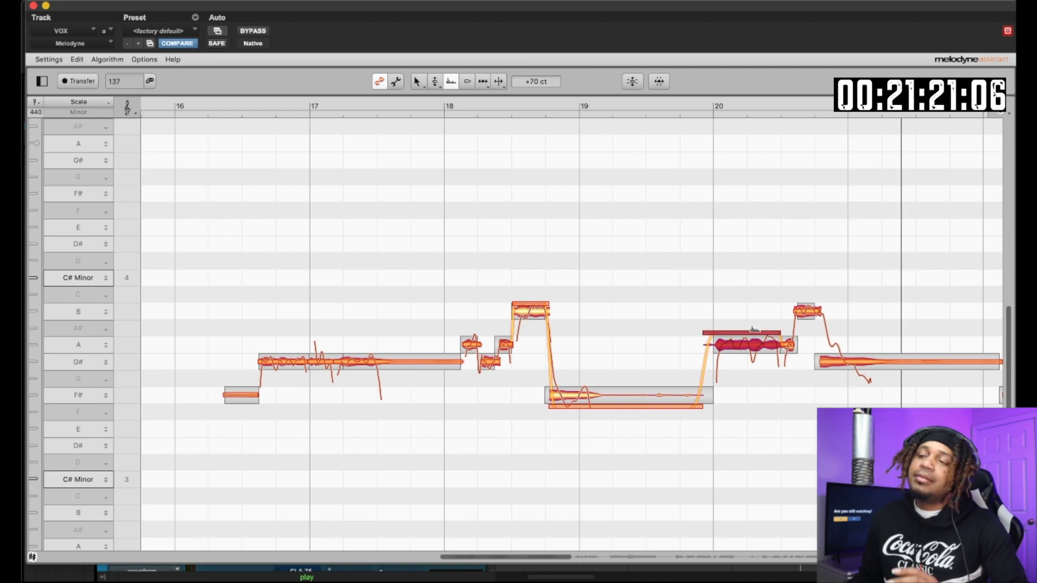
key(space)
- Raise the amplitude of the long G# 3 note around bar 21 to +4.44 dB and the B 3 note before it to +3.36 dB
click(484, 83)
click(468, 82)
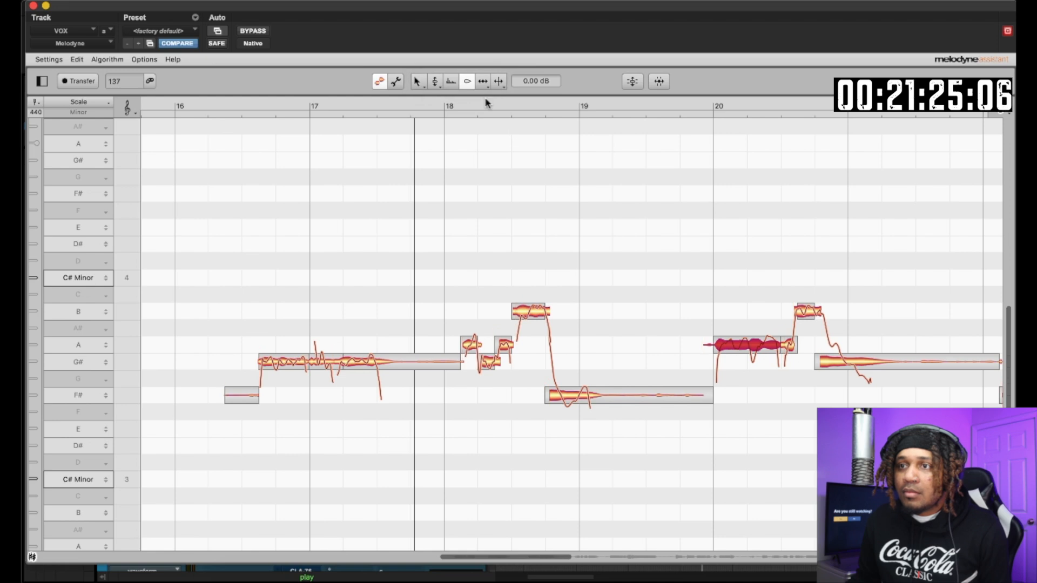
drag(843, 356, 846, 313)
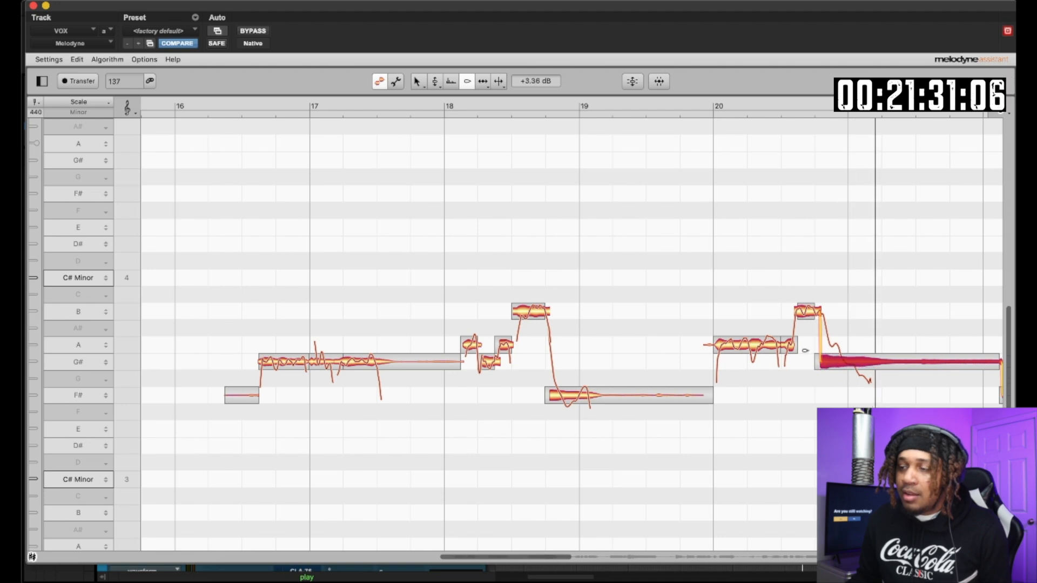
click(805, 310)
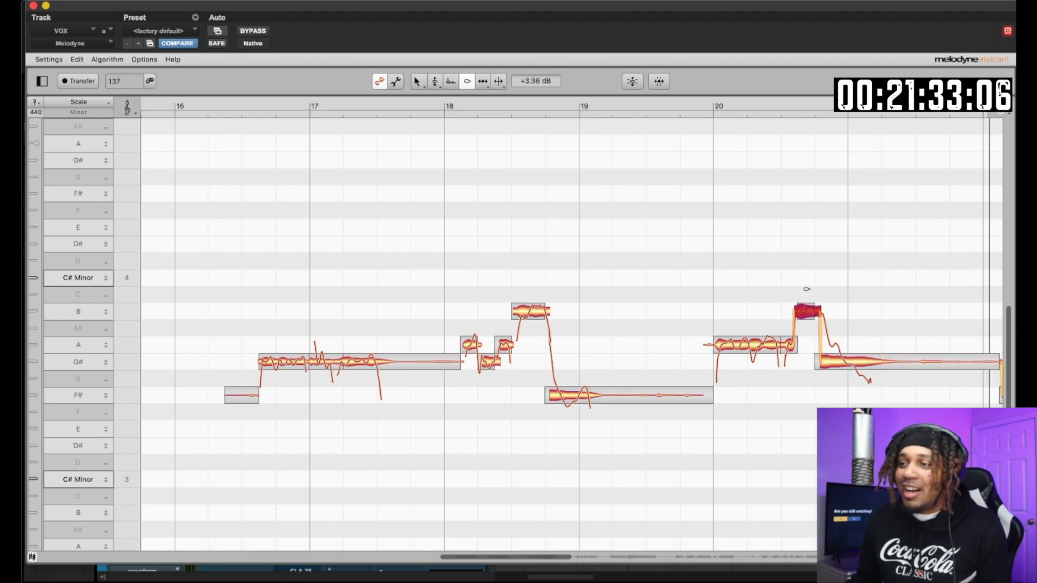
click(843, 360)
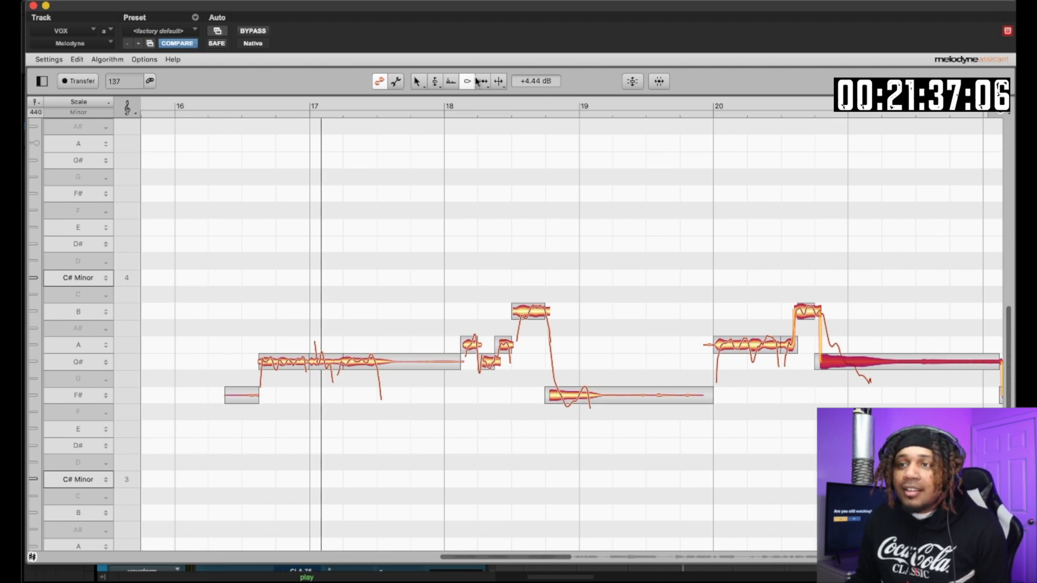
- Move the start of the long G# 3 note before bar 21 slightly earlier with the timing tool
click(482, 81)
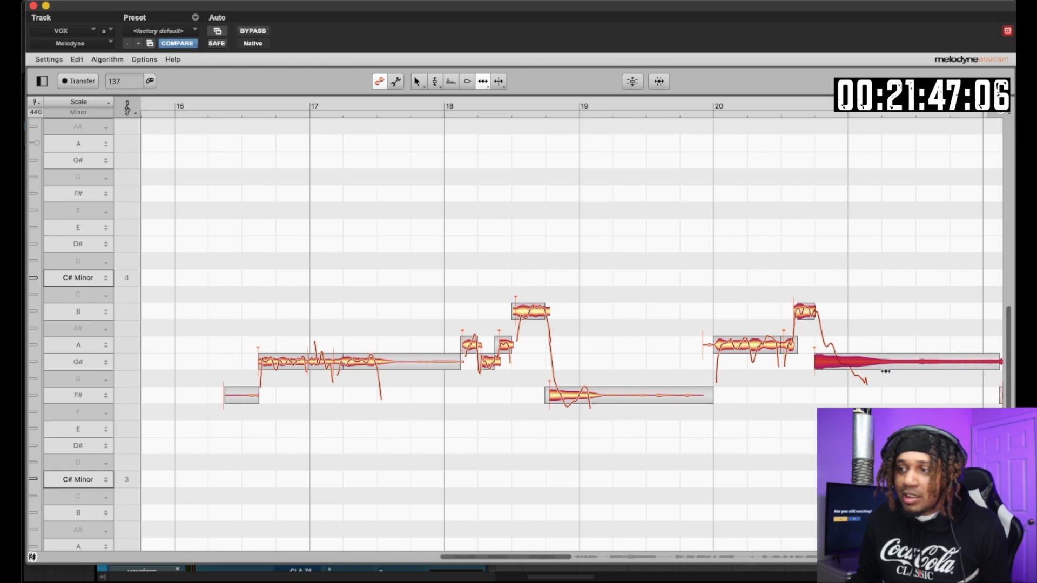
- Compare the long G# 3 note before bar 21 with and without its last timing move, leaving the move undone
key(super+z)
key(super+shift+z)
key(super+z)
- Shift the time handle of the G# 3 note after bar 17 later and that of the long G# 3 note around bar 21 slightly earlier
click(482, 82)
click(484, 99)
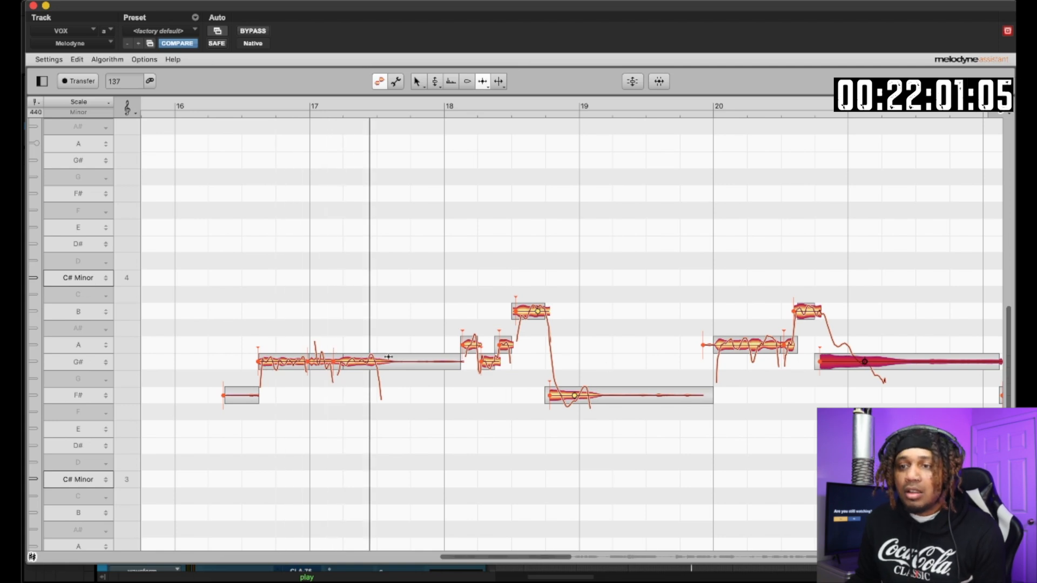
click(366, 361)
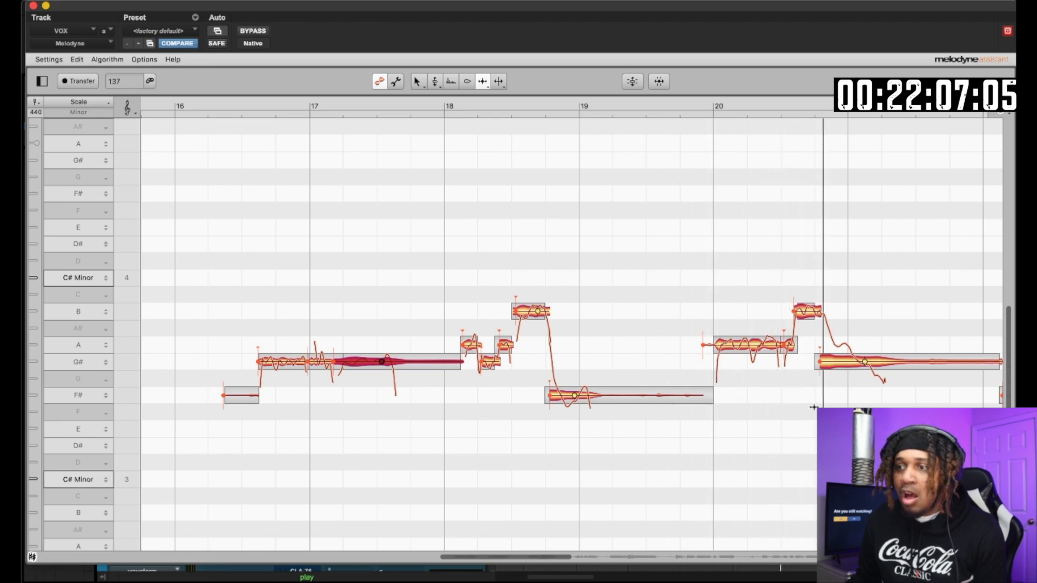
click(856, 363)
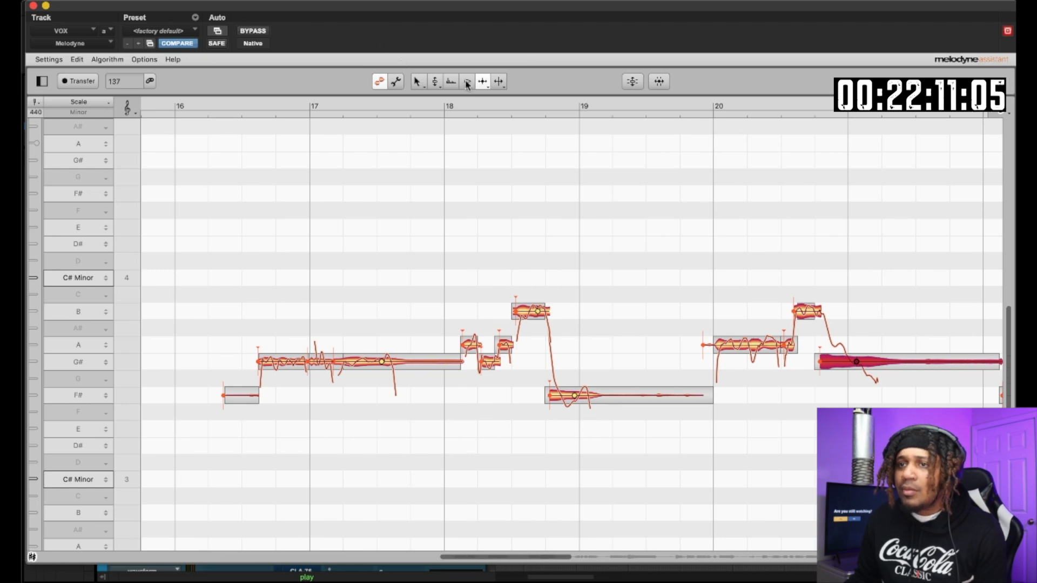
- Set the amplitude of the long G# 3 note around bar 21 to +2.16 dB and audition the phrase
drag(861, 362, 844, 374)
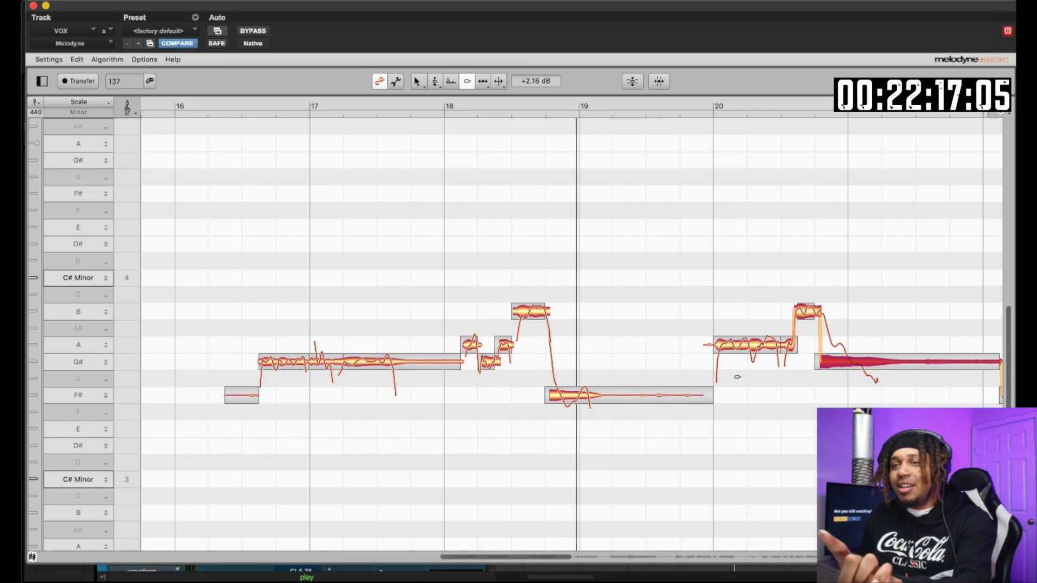
key(space)
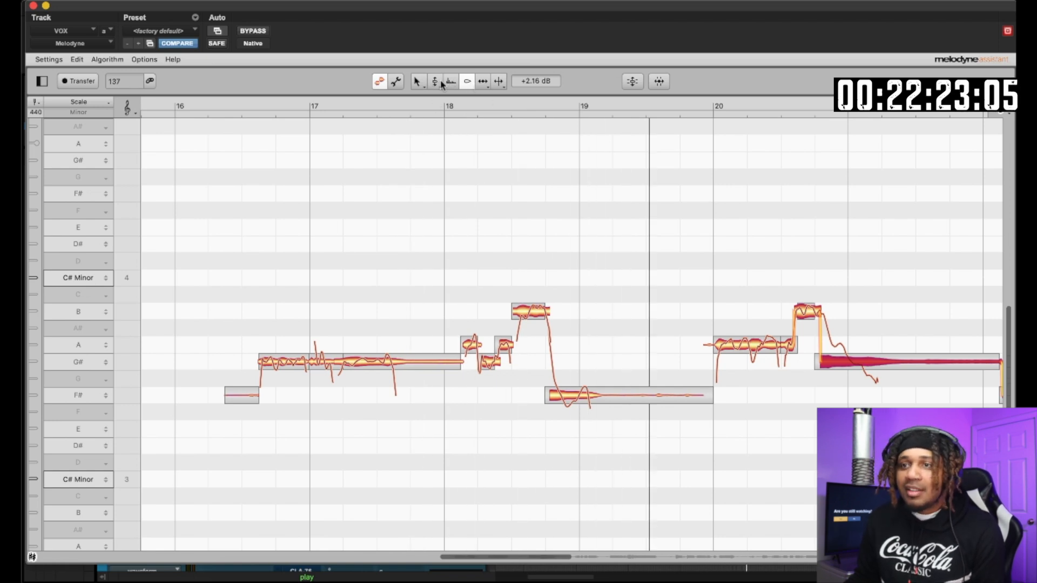
- Add a time handle to the middle of the A 3 note at bar 24 with the time handle tool
click(484, 82)
click(483, 98)
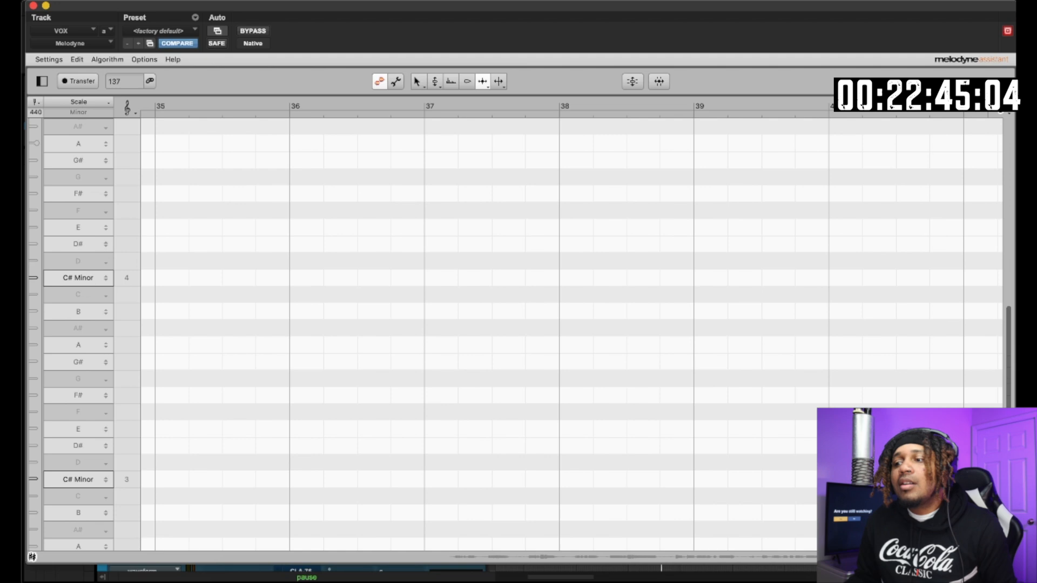
scroll(571, 335, left, 10)
drag(840, 560, 601, 557)
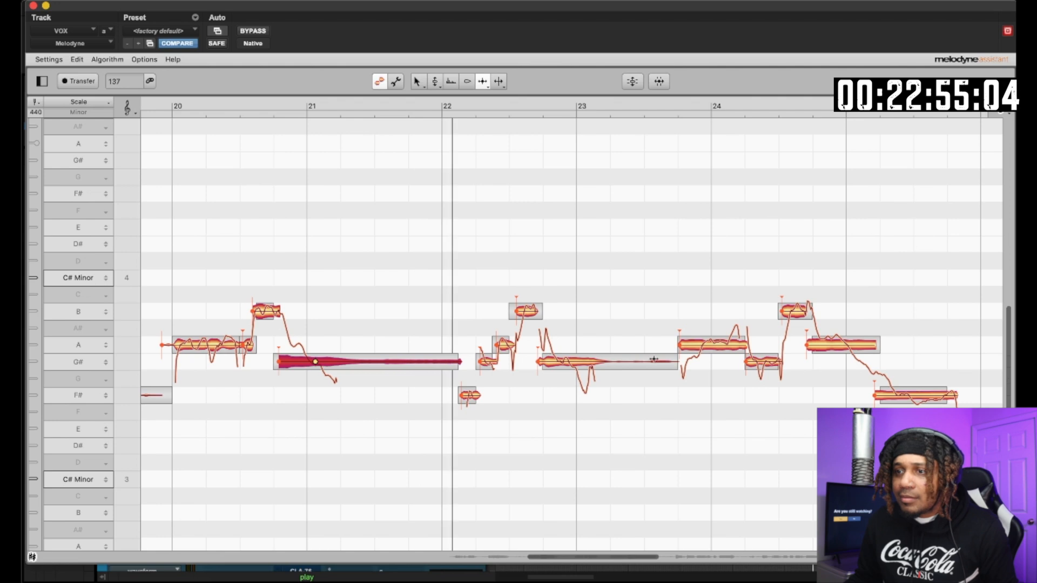
click(714, 345)
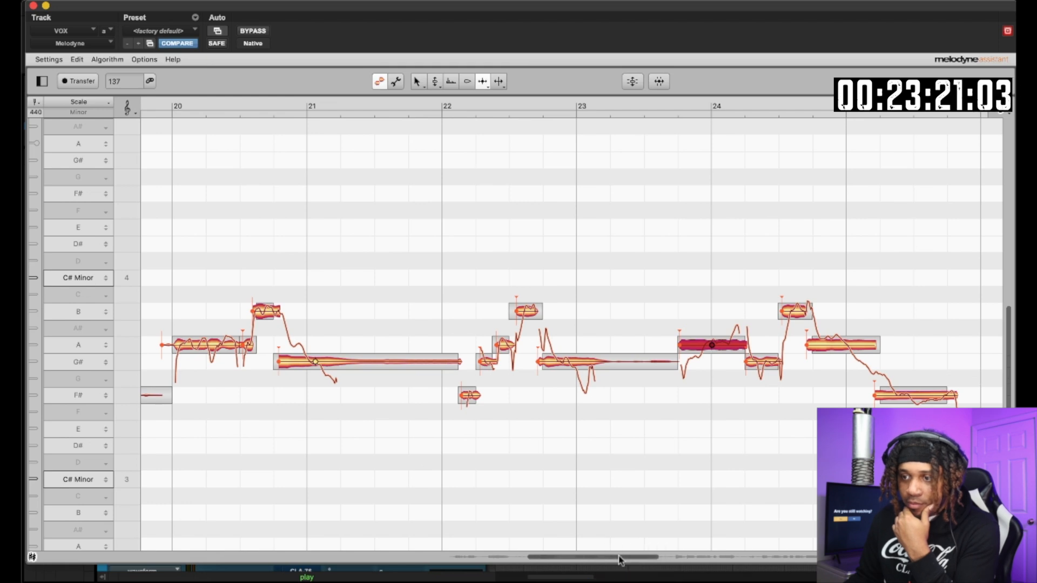
- Lower the formants of the short A 3 note between bars 29 and 30 to -564 ct
scroll(682, 558, right, 1)
scroll(695, 562, right, 10)
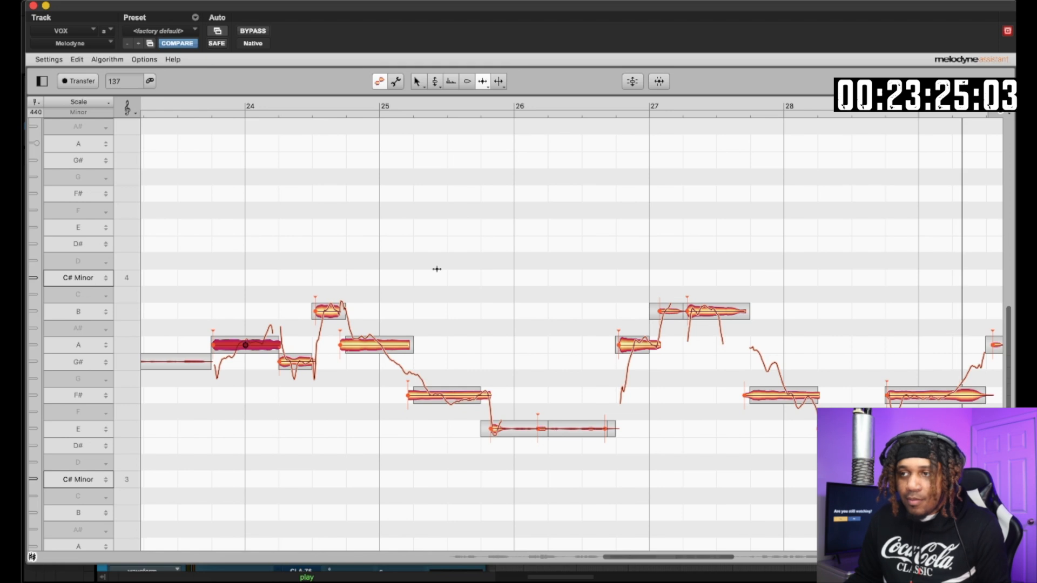
click(451, 82)
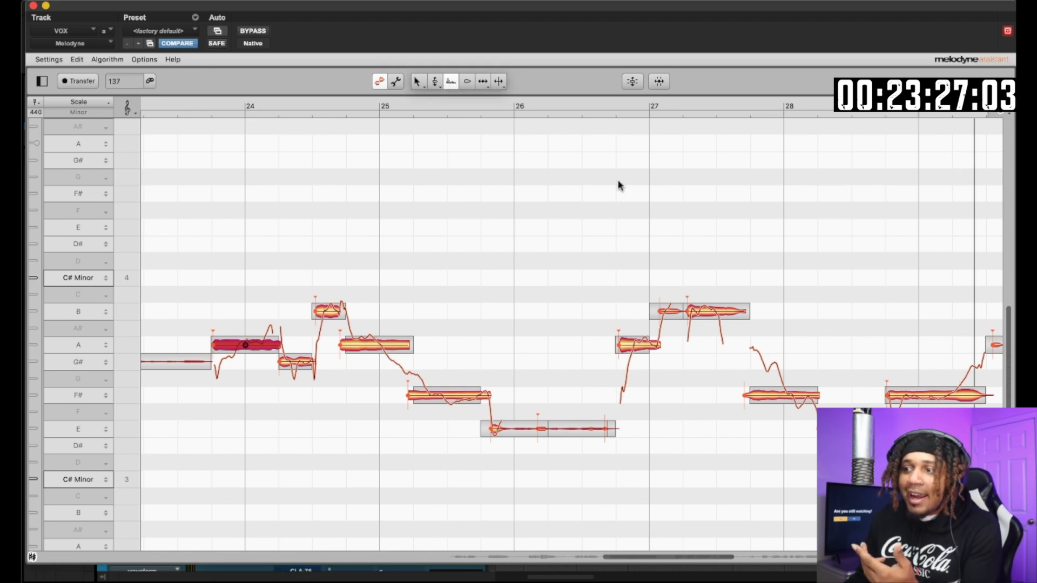
click(924, 393)
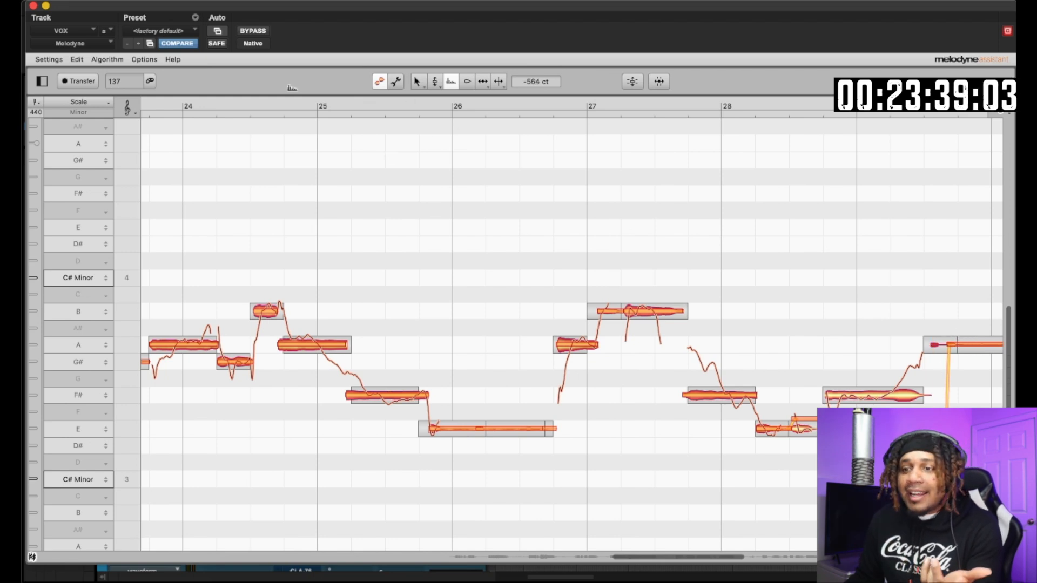
- Set the formants of the G# 3 note before bar 17 to +41 ct and of the G# 3 note after bar 17 to +33 ct
drag(633, 561, 469, 562)
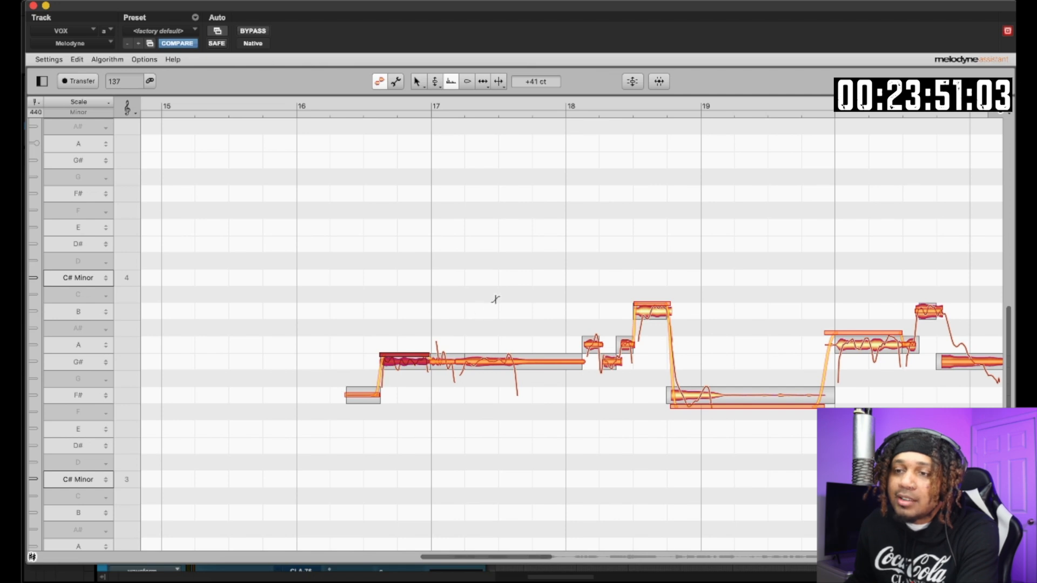
mouse_move(482, 359)
mouse_down()
mouse_move(481, 369)
mouse_move(485, 352)
mouse_up()
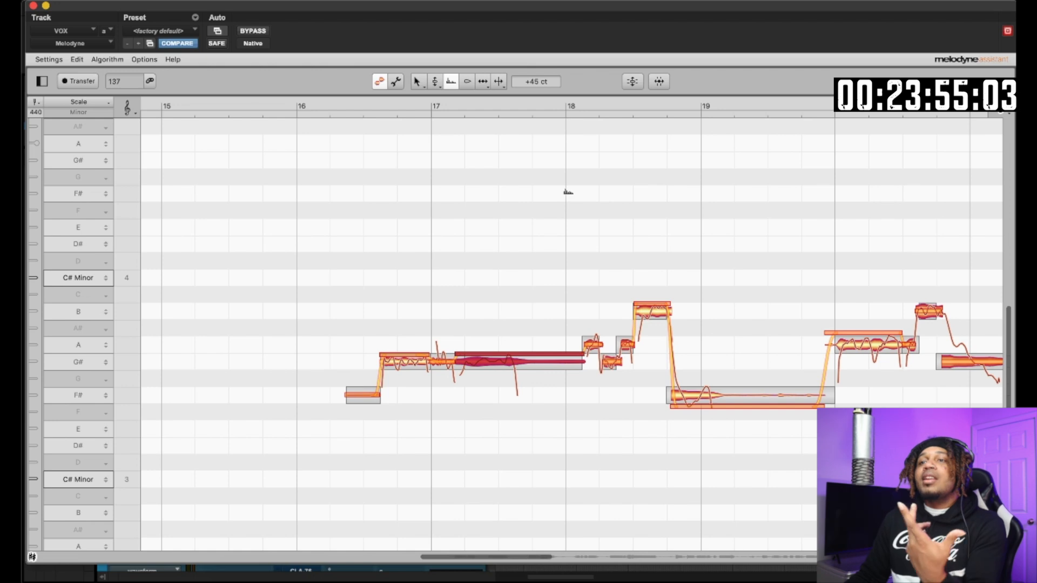
scroll(568, 189, up, 1)
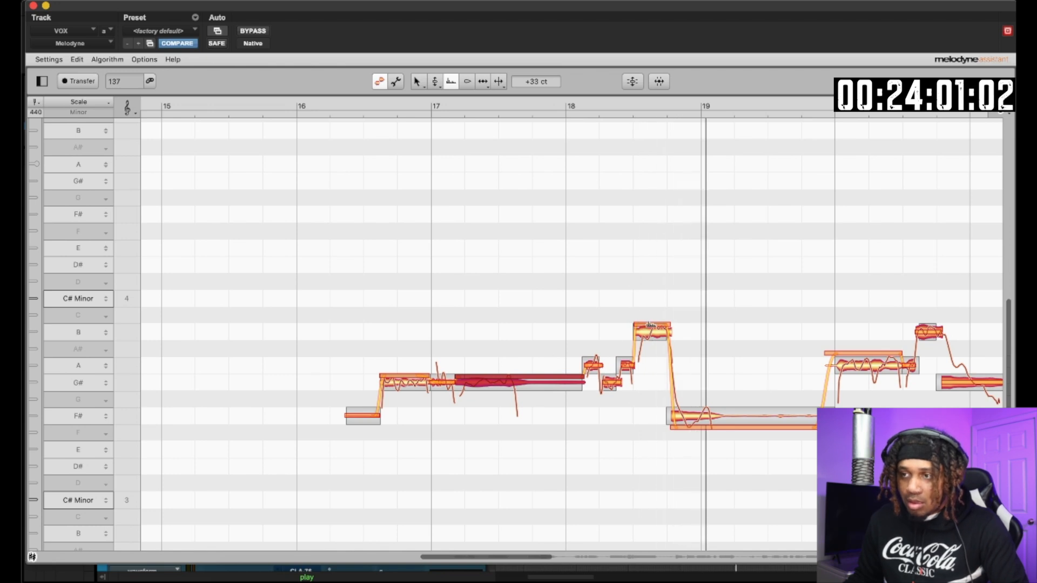
- Lower the formants of the B 3 note before bar 19, then set the F# 3 note at bar 19 to -29 ct and the following long G# 3 note to -12 ct
click(652, 331)
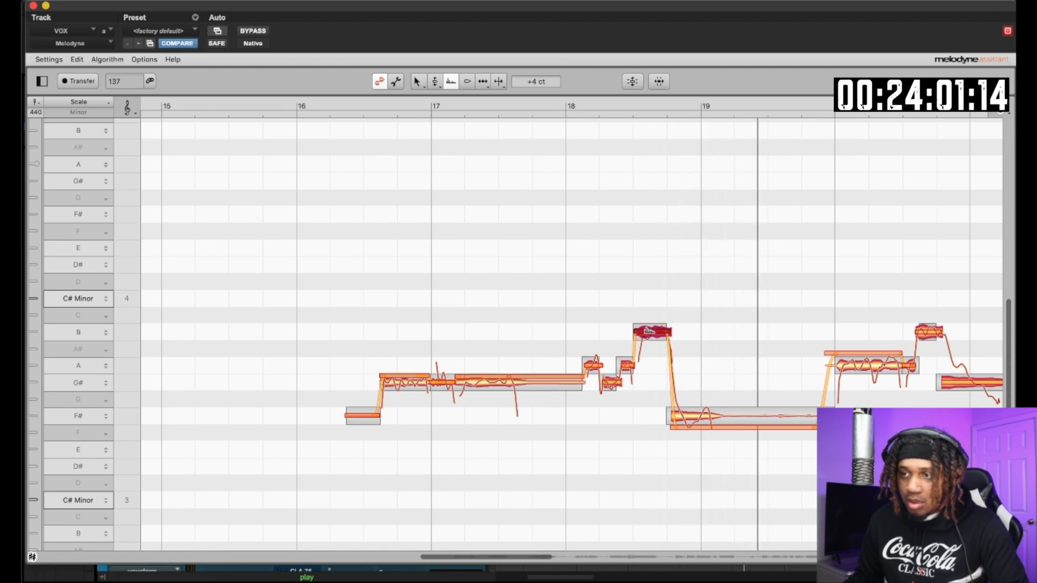
click(692, 419)
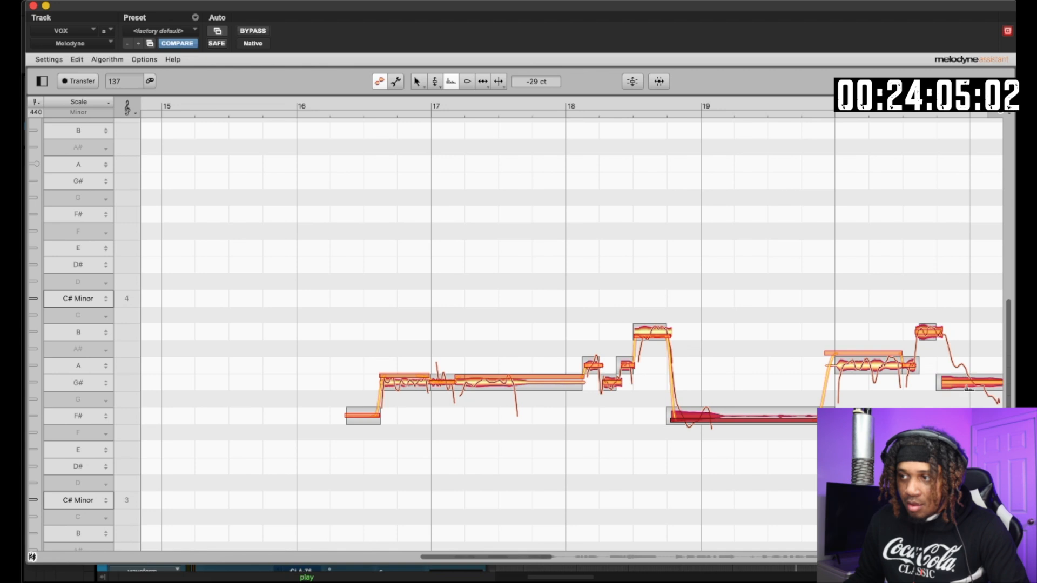
click(968, 382)
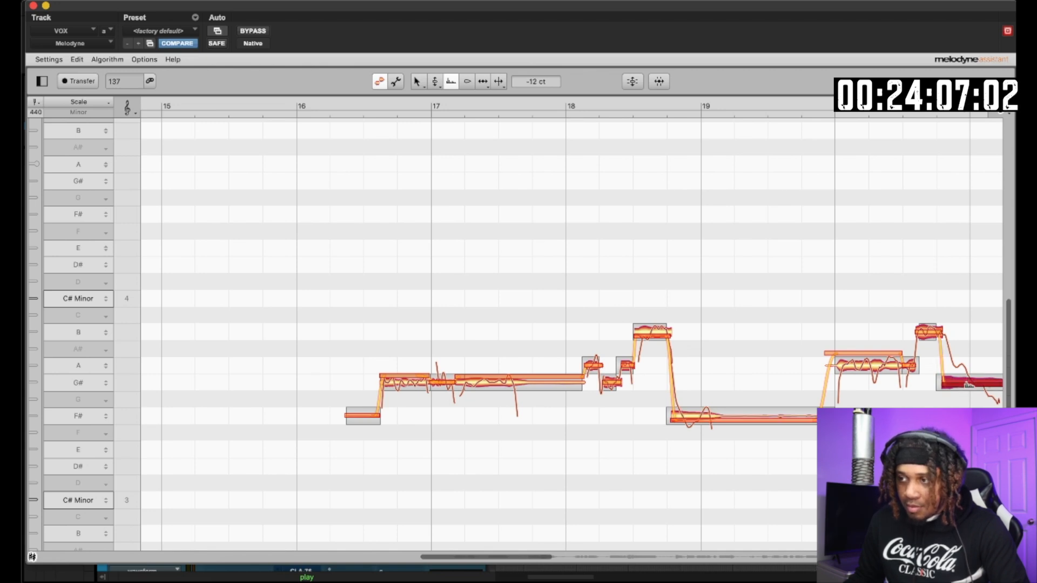
- Reset the formants of the A 3 note at bar 20 to 0 ct and check the short A 3 note right after it
drag(859, 354, 859, 363)
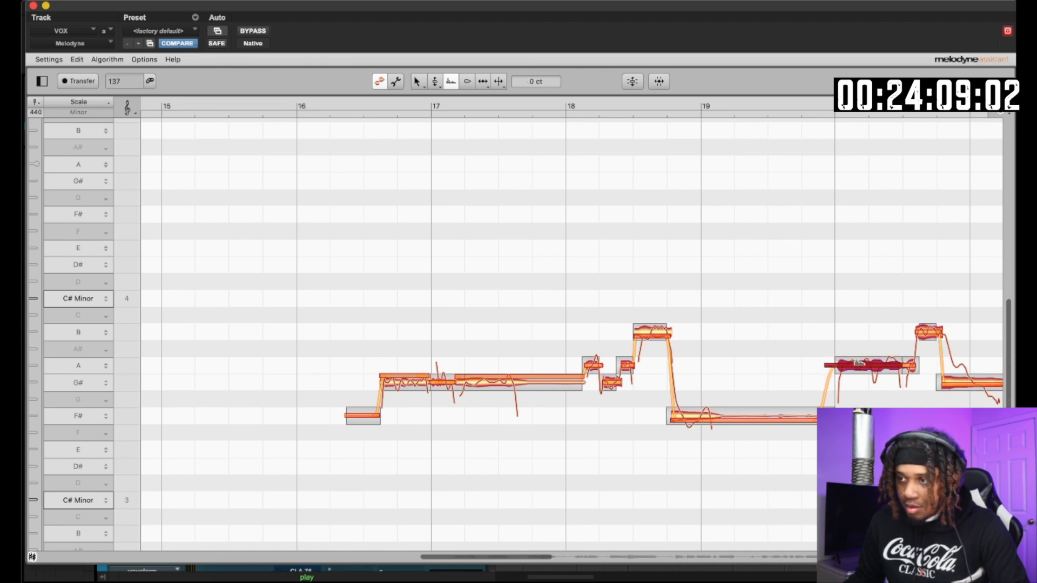
click(910, 364)
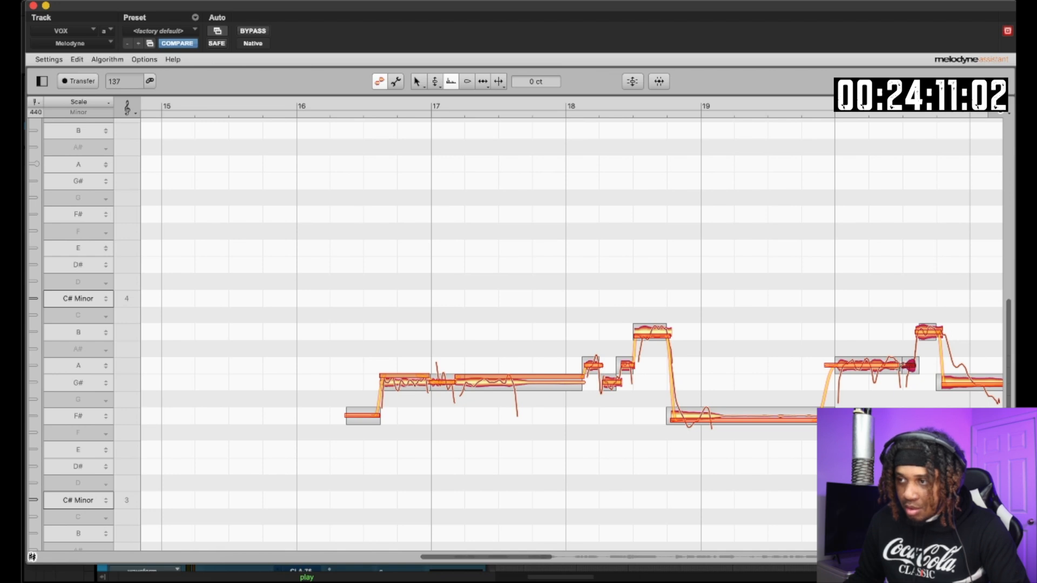
click(892, 362)
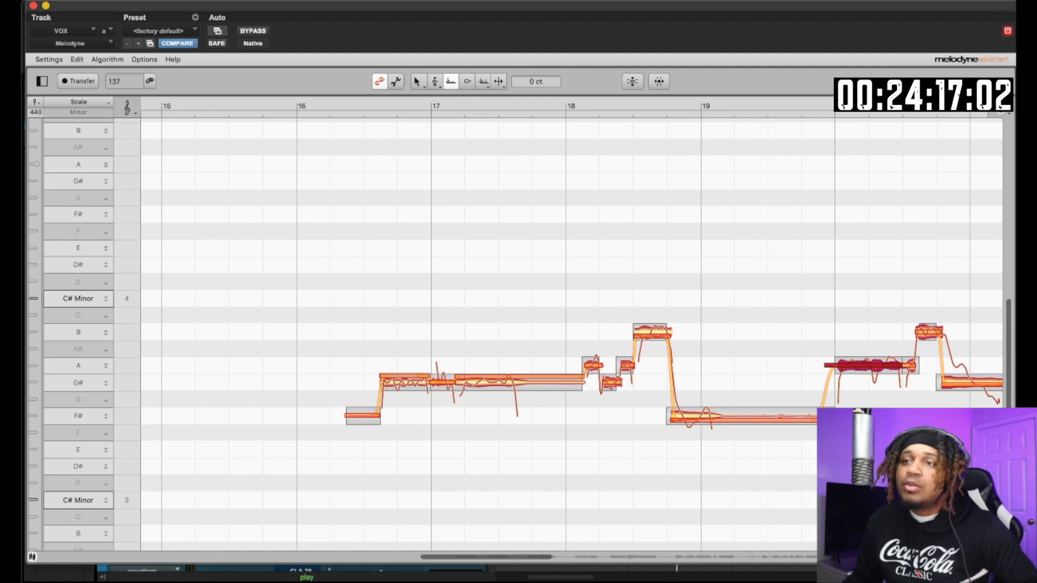
- Move the time handle of the G# 3 note after bar 17 slightly earlier and audition it
key(F5)
key(F5)
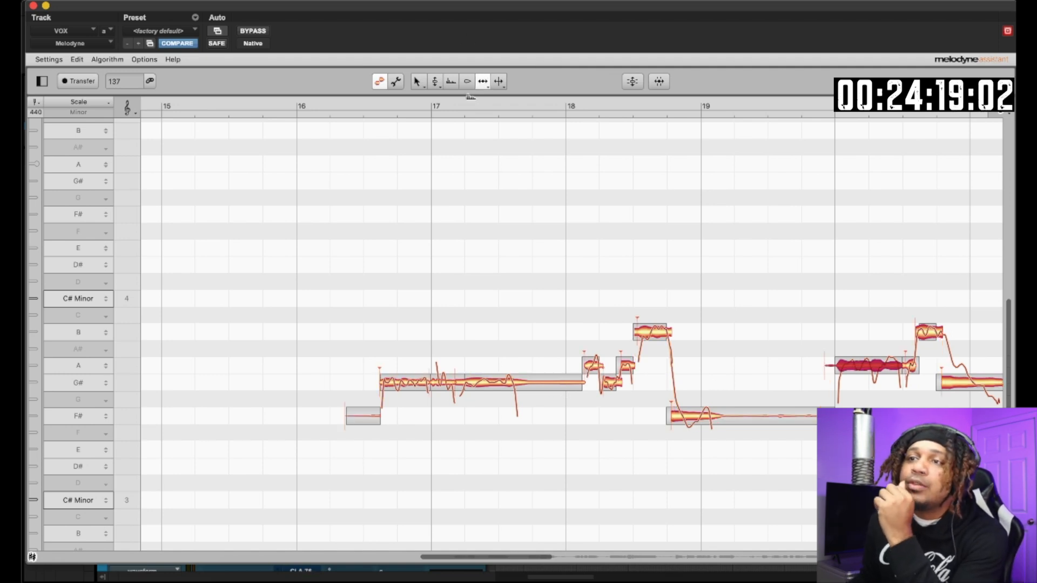
click(480, 81)
click(483, 114)
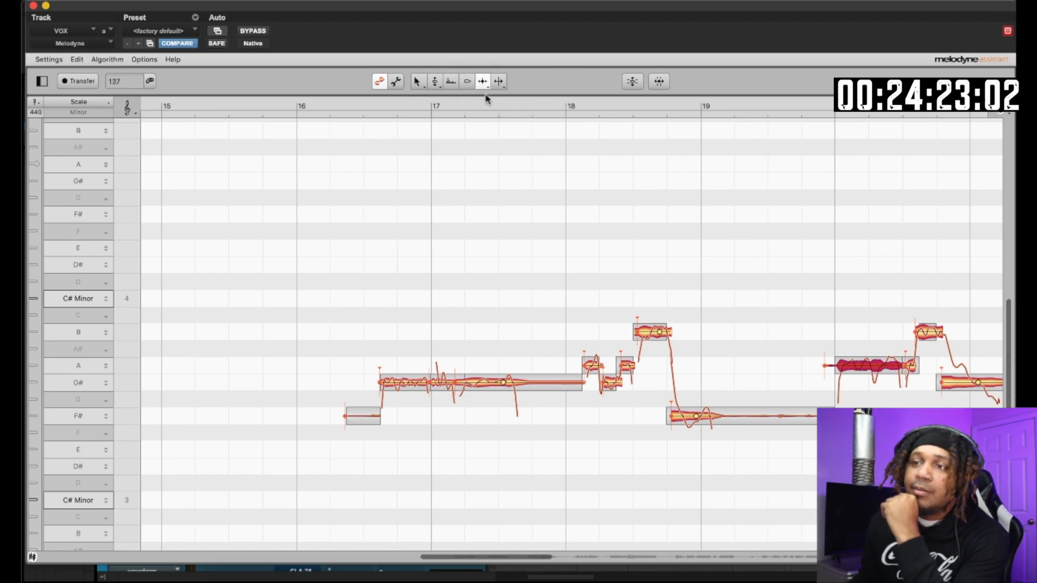
click(501, 382)
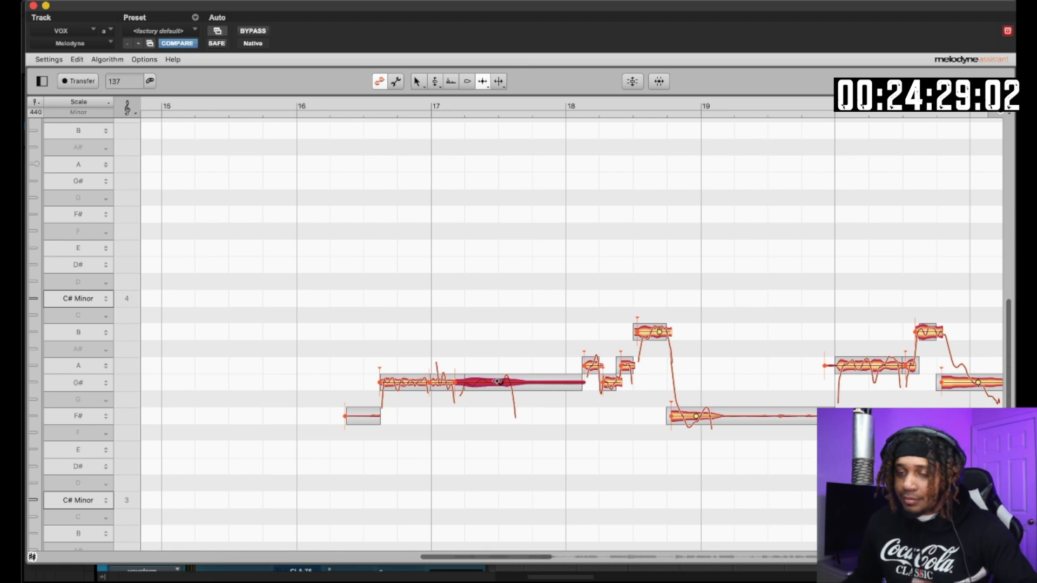
key(space)
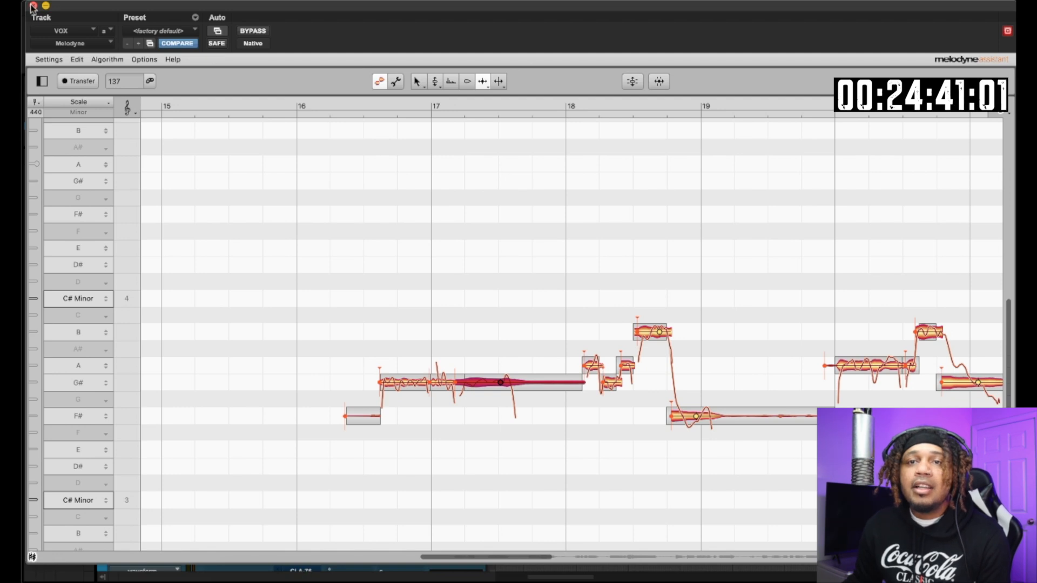
- Close the Melodyne window and play the session with the tuned VOX take from 15|3|715, stopping after bar 29
click(33, 7)
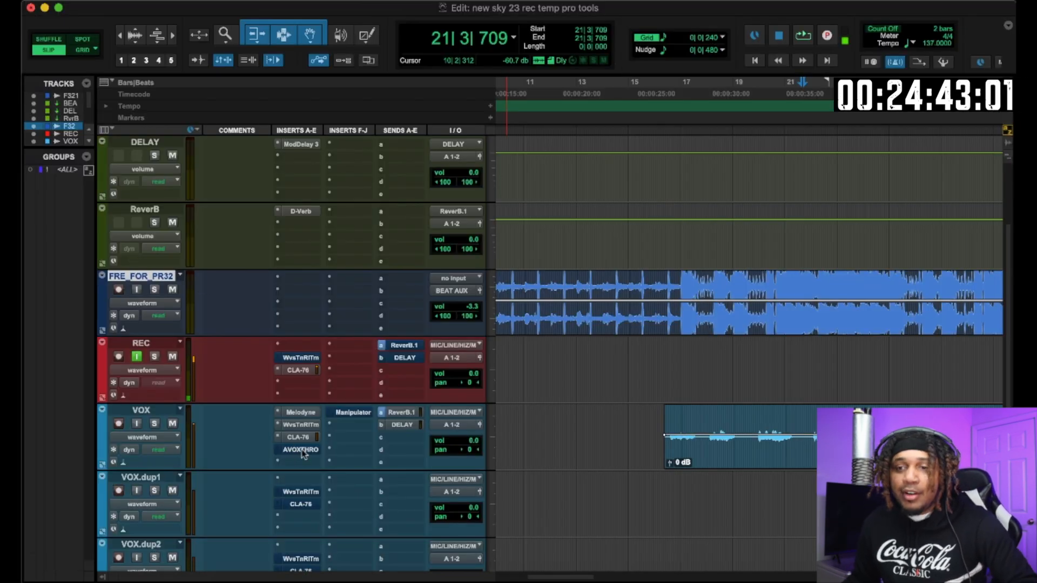
click(664, 362)
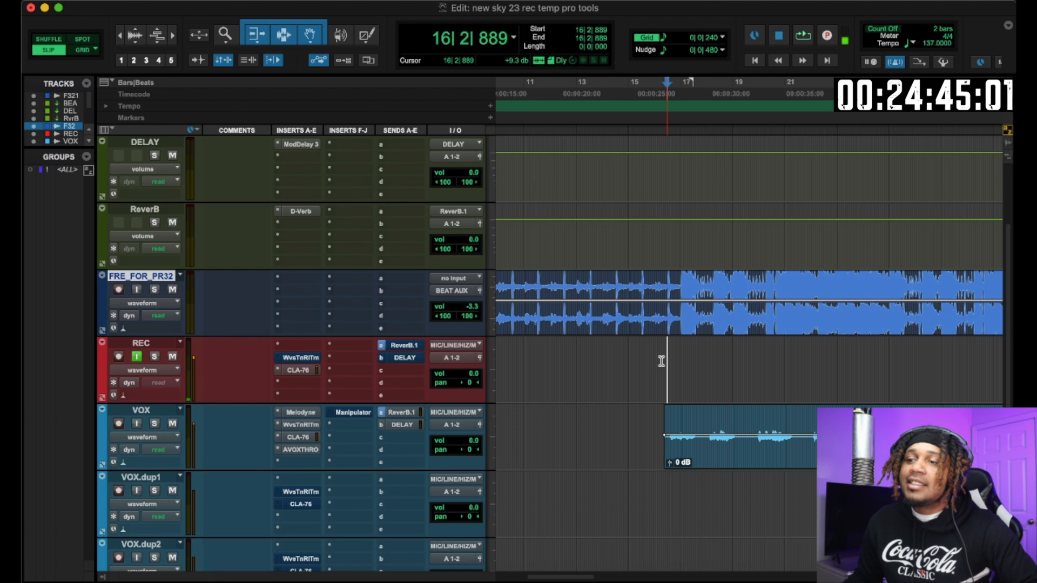
click(646, 358)
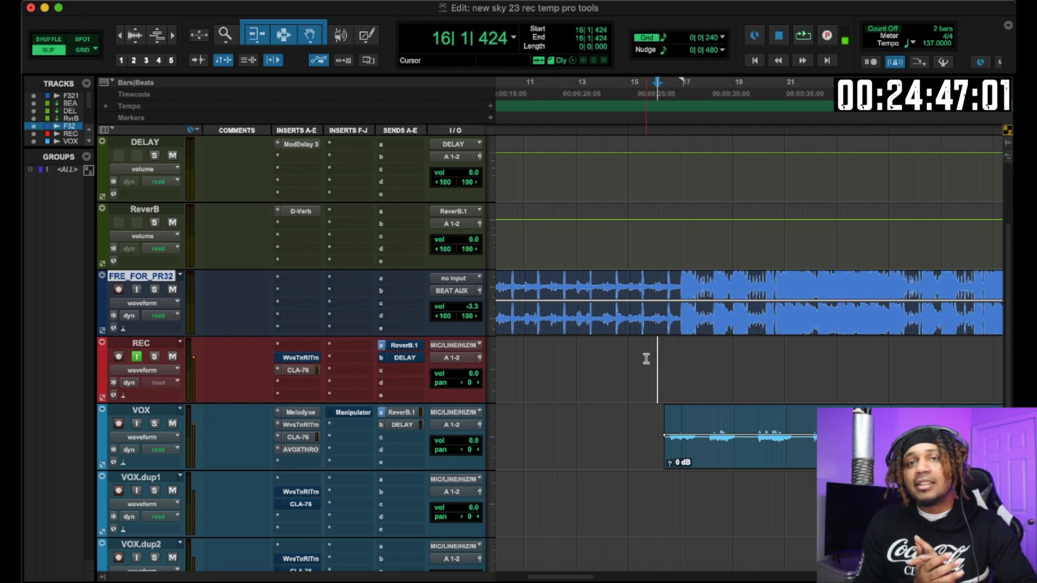
click(646, 359)
key(space)
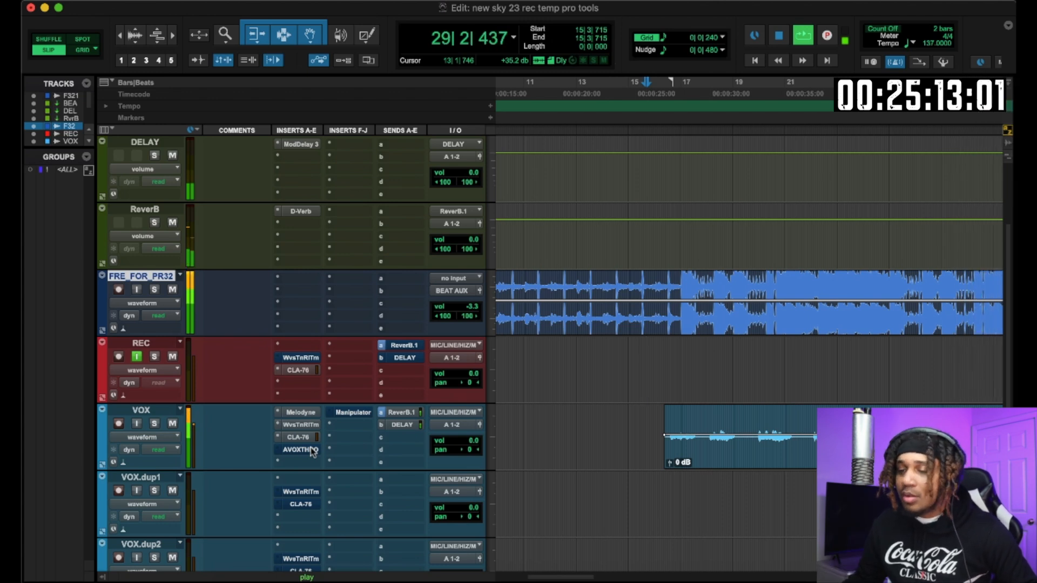
key(space)
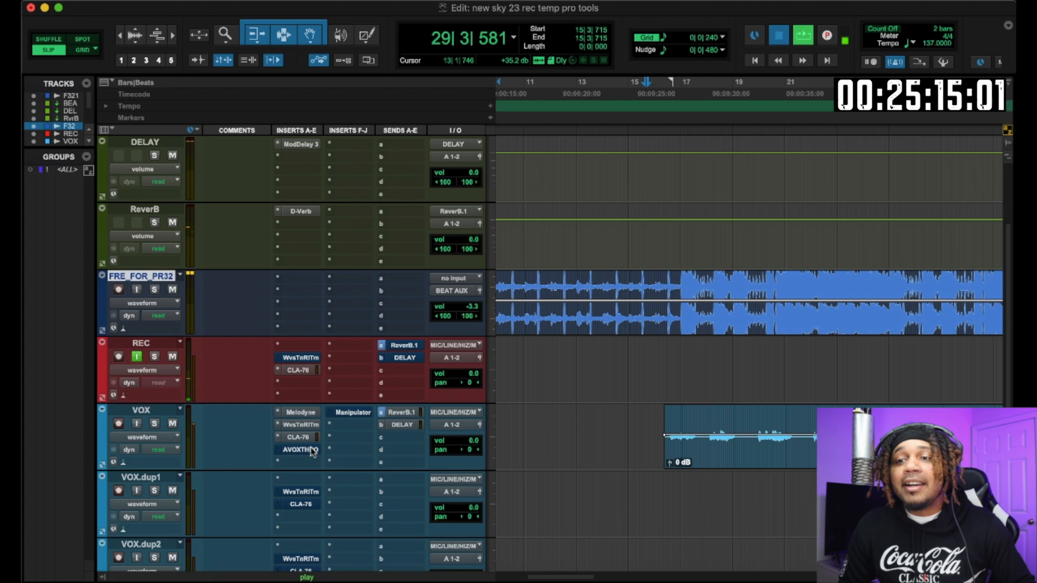